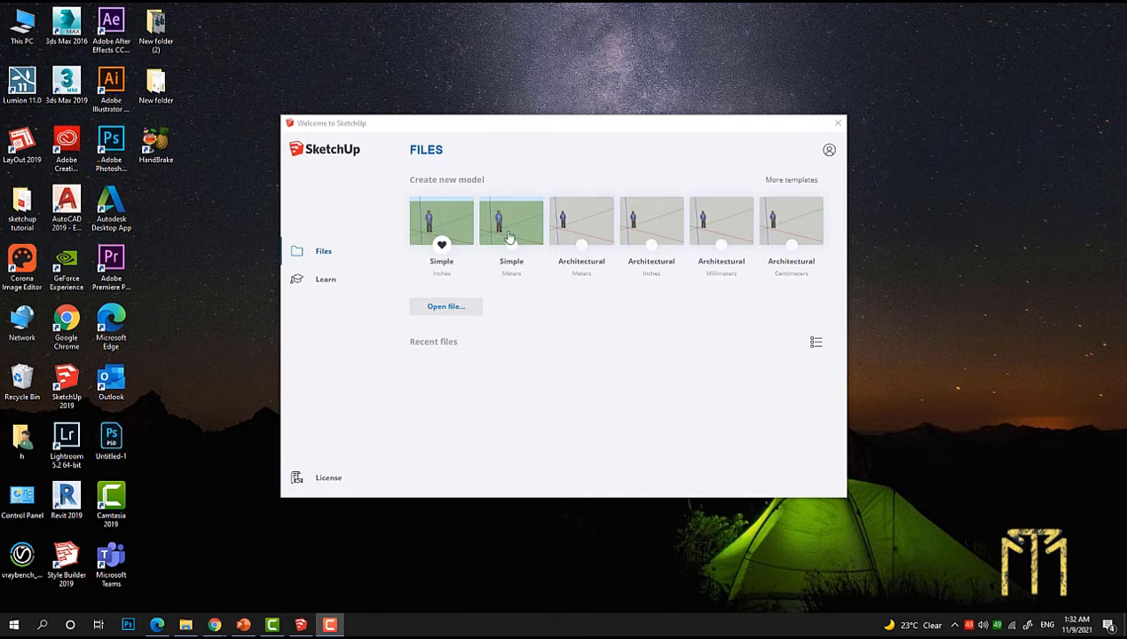
Step: Dismiss the Welcome window and orbit down to look at the empty model's ground
key(alt+F4)
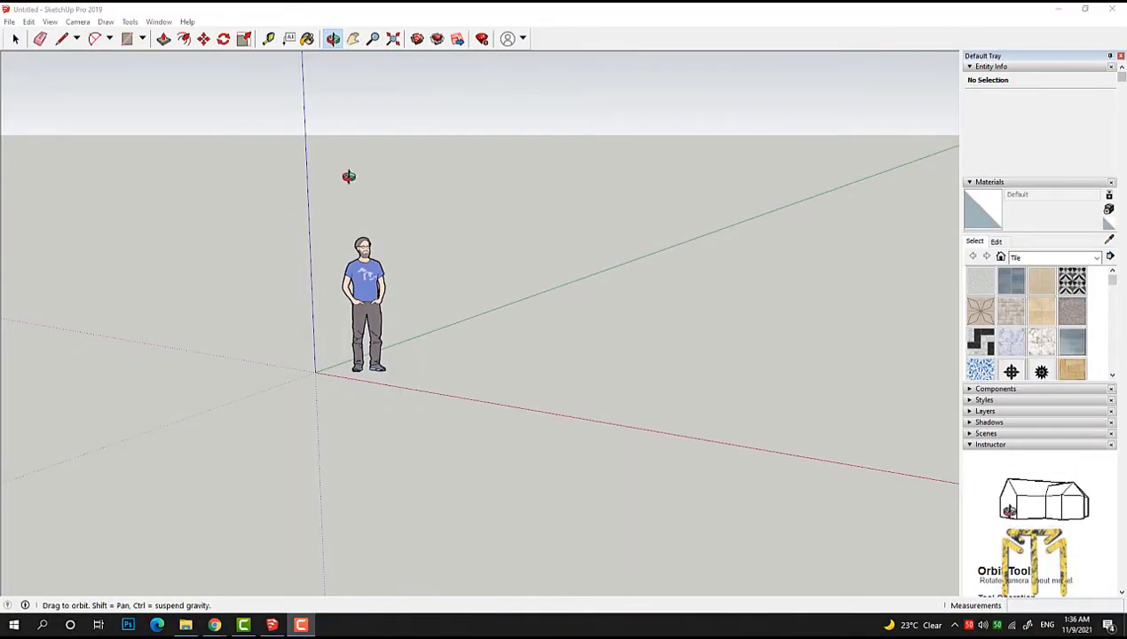
mouse_move(222, 334)
mouse_down()
mouse_move(616, 349)
mouse_move(566, 350)
mouse_move(679, 334)
mouse_move(551, 352)
mouse_up()
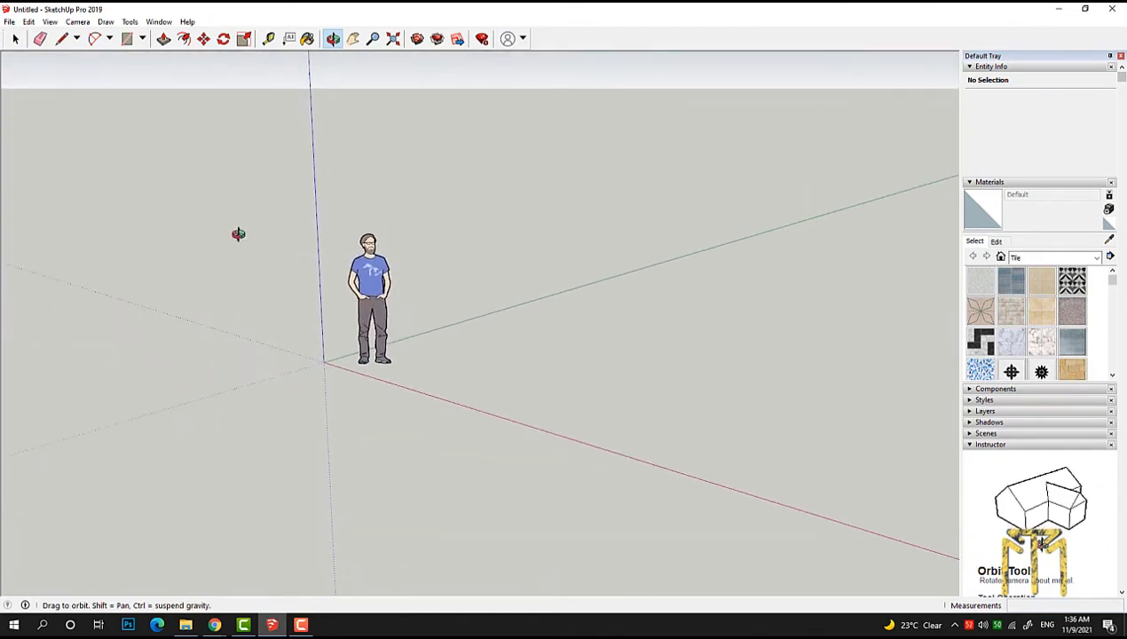
drag(373, 383, 407, 458)
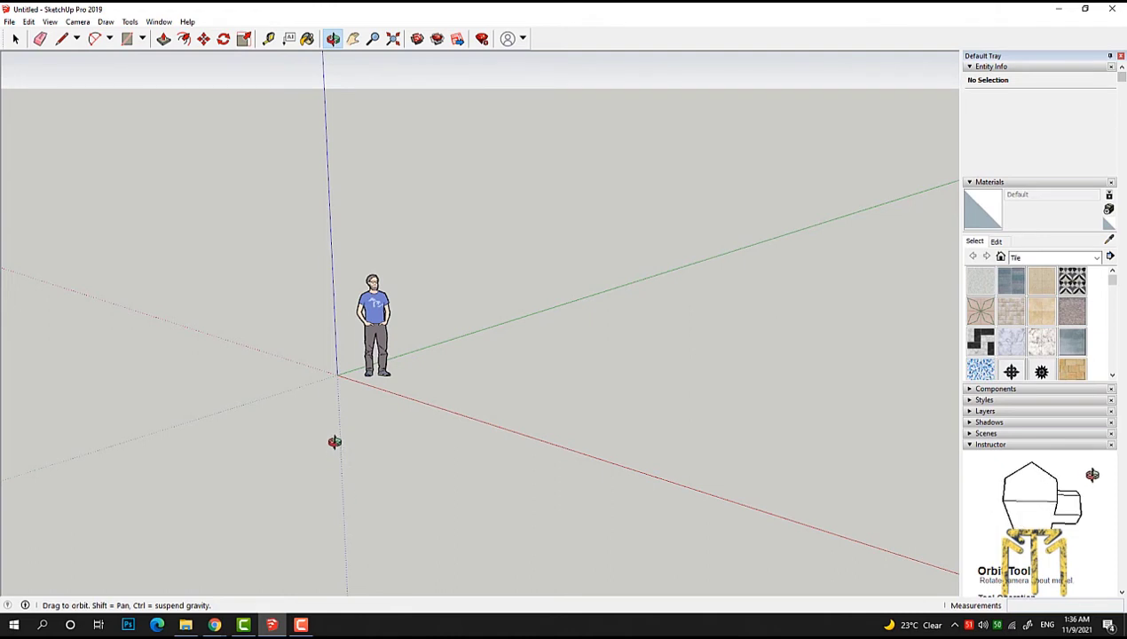
Step: Select the standing figure and orbit the view to a lower angle
click(15, 39)
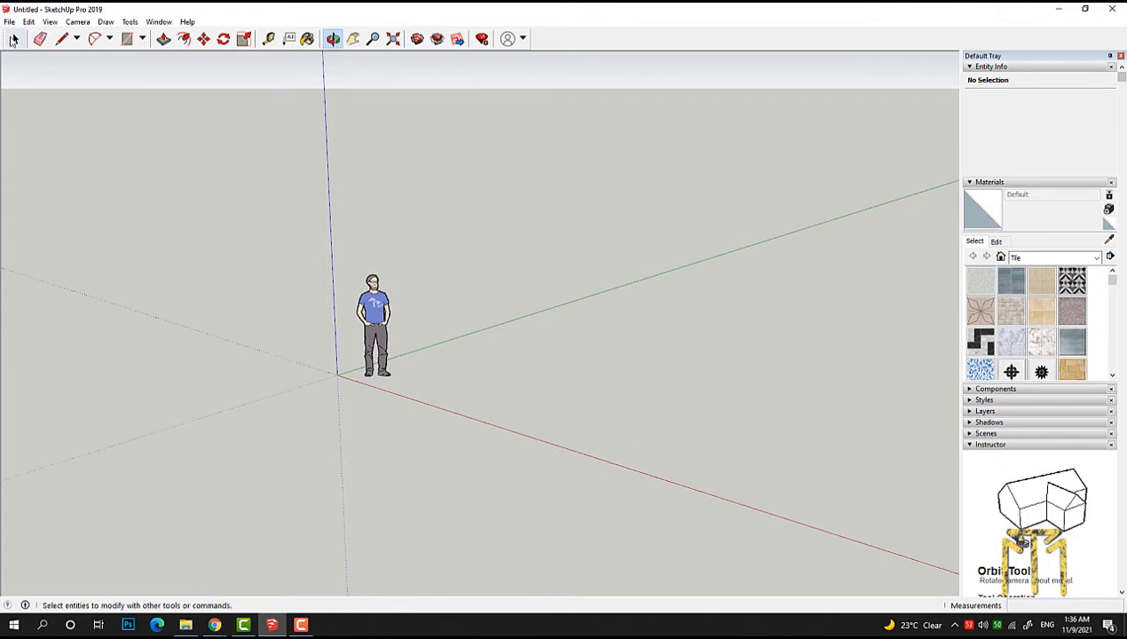
click(373, 318)
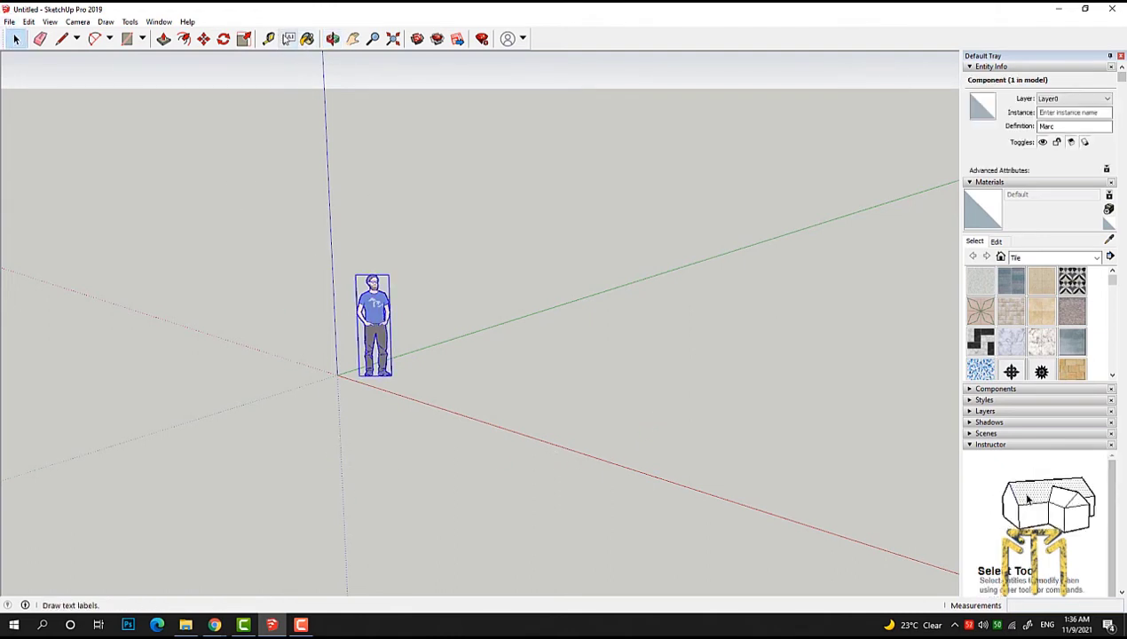
click(332, 38)
drag(451, 248, 672, 255)
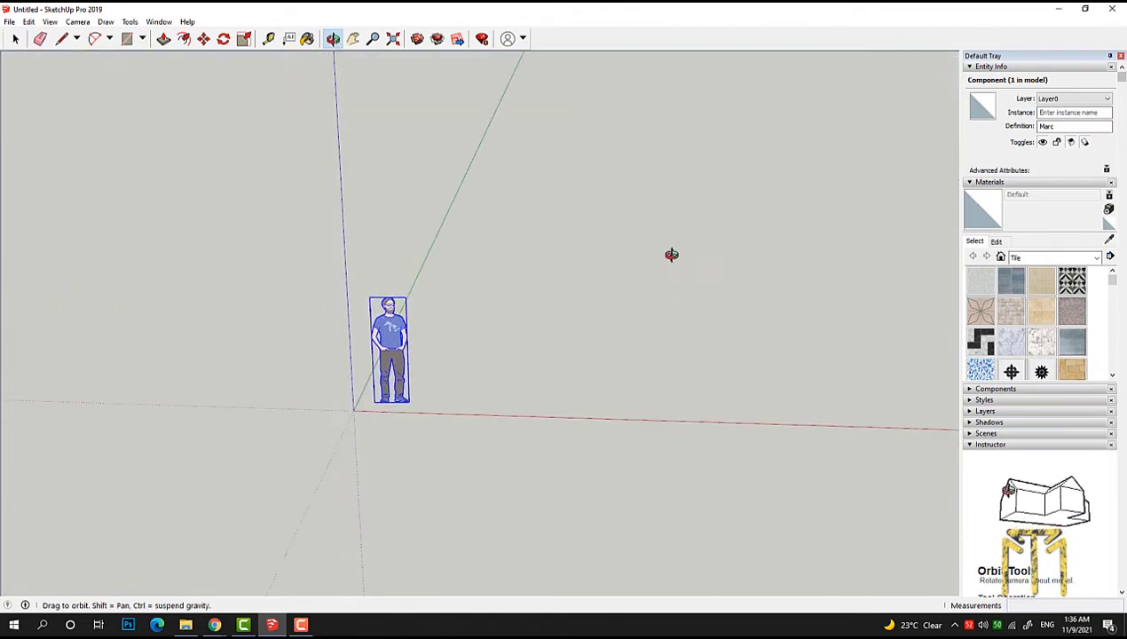
mouse_move(519, 339)
mouse_down()
mouse_move(515, 271)
mouse_move(570, 284)
mouse_move(530, 354)
mouse_up()
Step: Draw a 66.25 m² ground rectangle and push/pull it into a box about 2.75 m tall
click(127, 38)
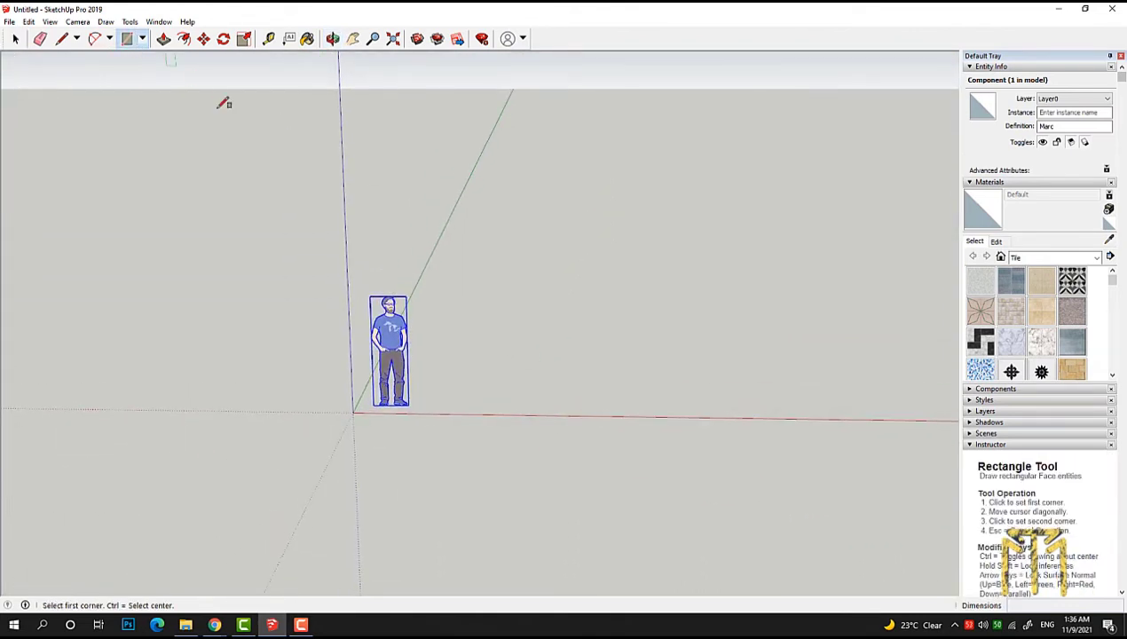
click(439, 410)
click(658, 264)
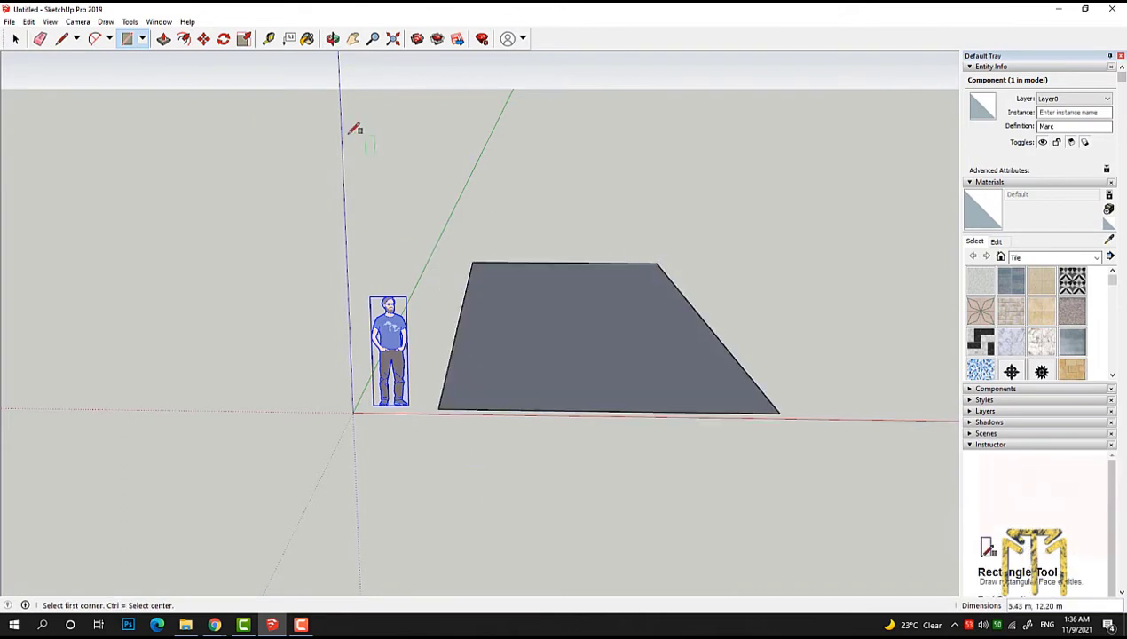
click(164, 38)
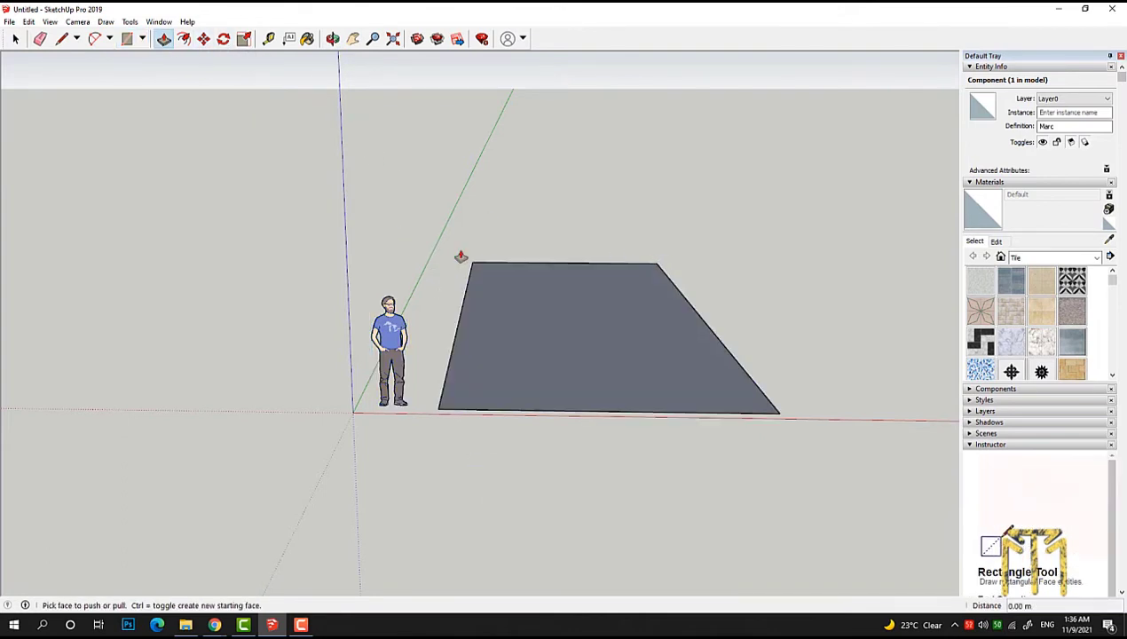
click(530, 343)
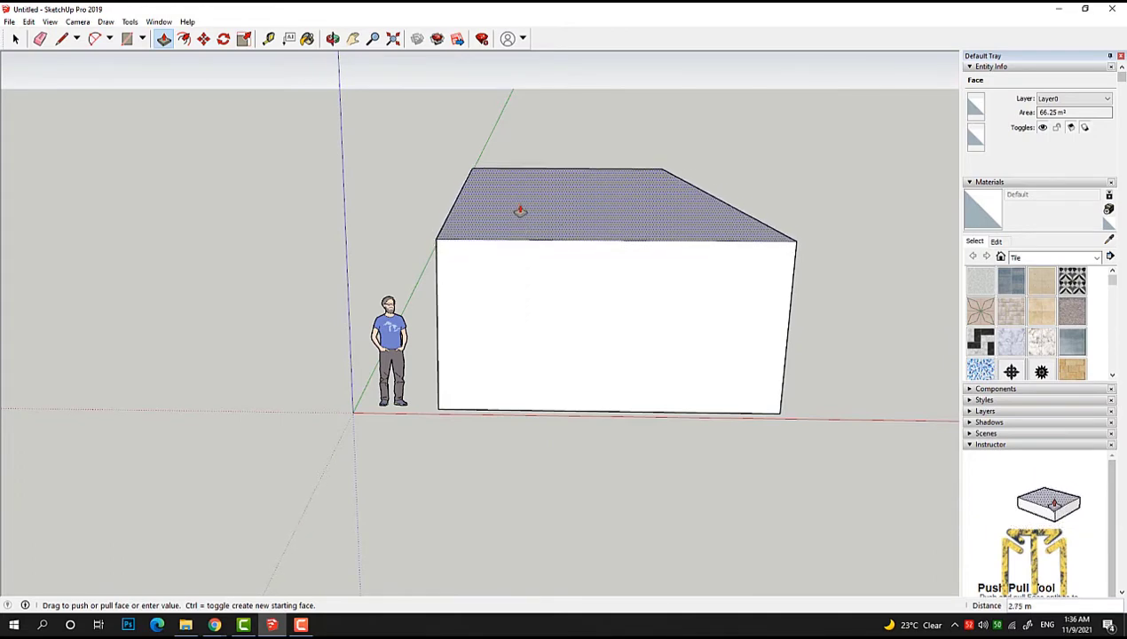
click(516, 206)
Step: Tape-measure the figure from head to feet, reading 1.78 m
click(268, 38)
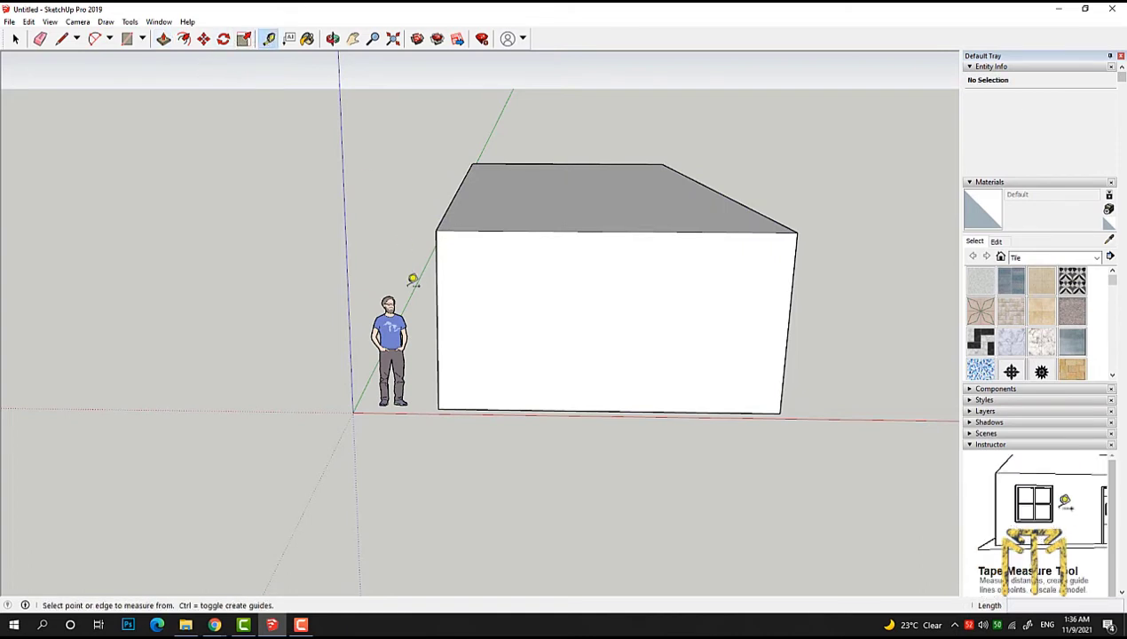
click(395, 291)
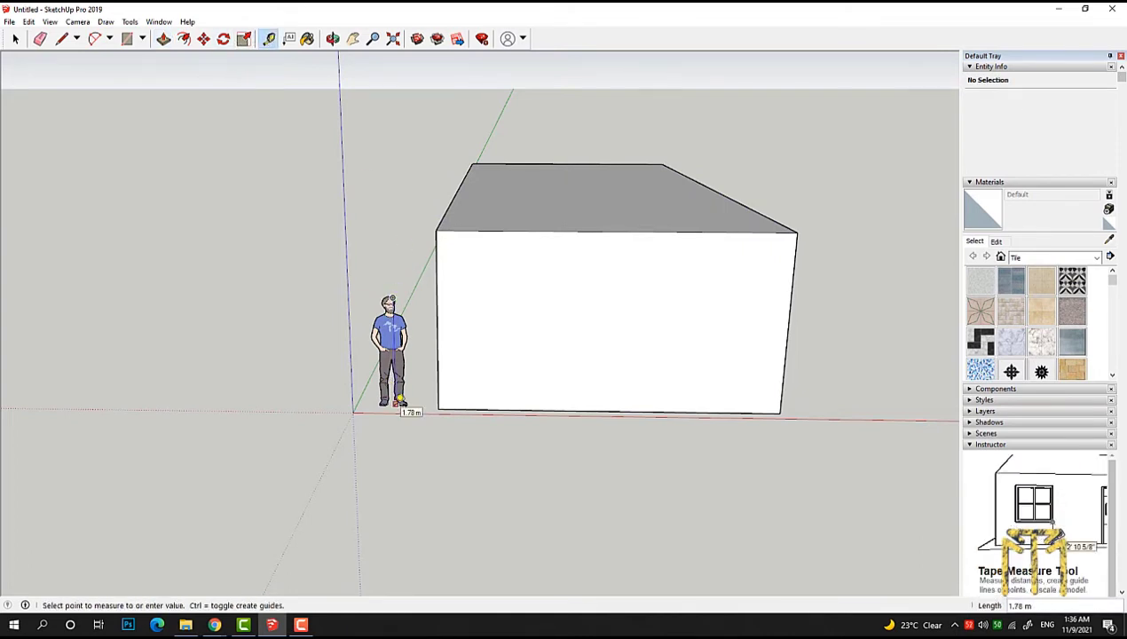
click(399, 401)
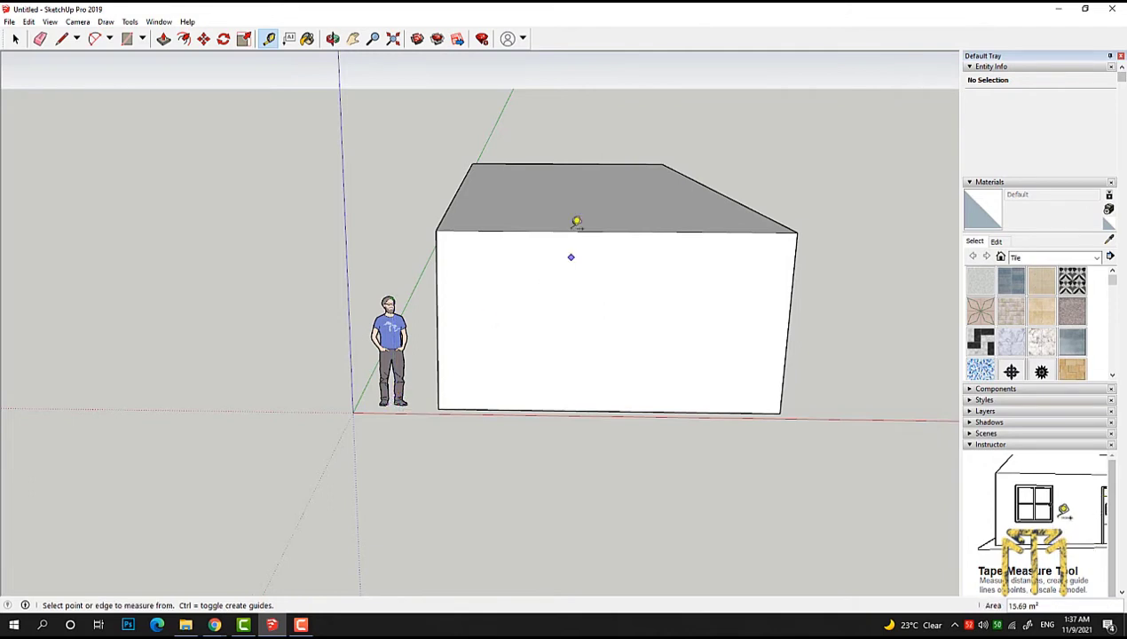
click(332, 38)
mouse_move(532, 300)
mouse_down()
mouse_move(672, 398)
mouse_move(264, 126)
mouse_up()
Step: Select the entire box with a triple-click and delete it
key(space)
triple_click(527, 222)
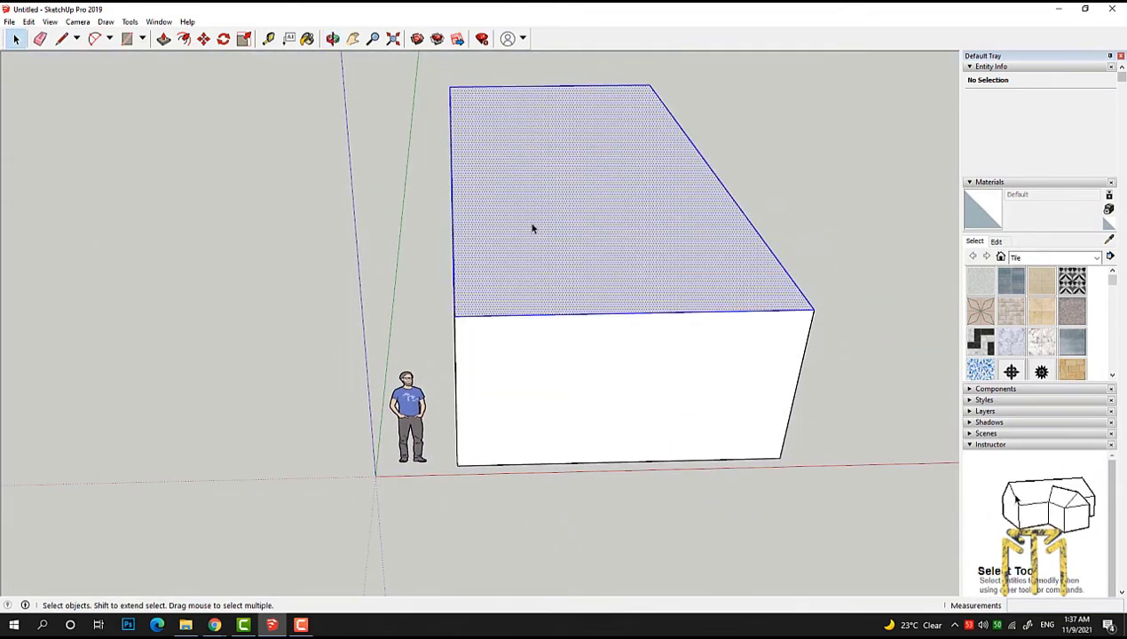
key(Delete)
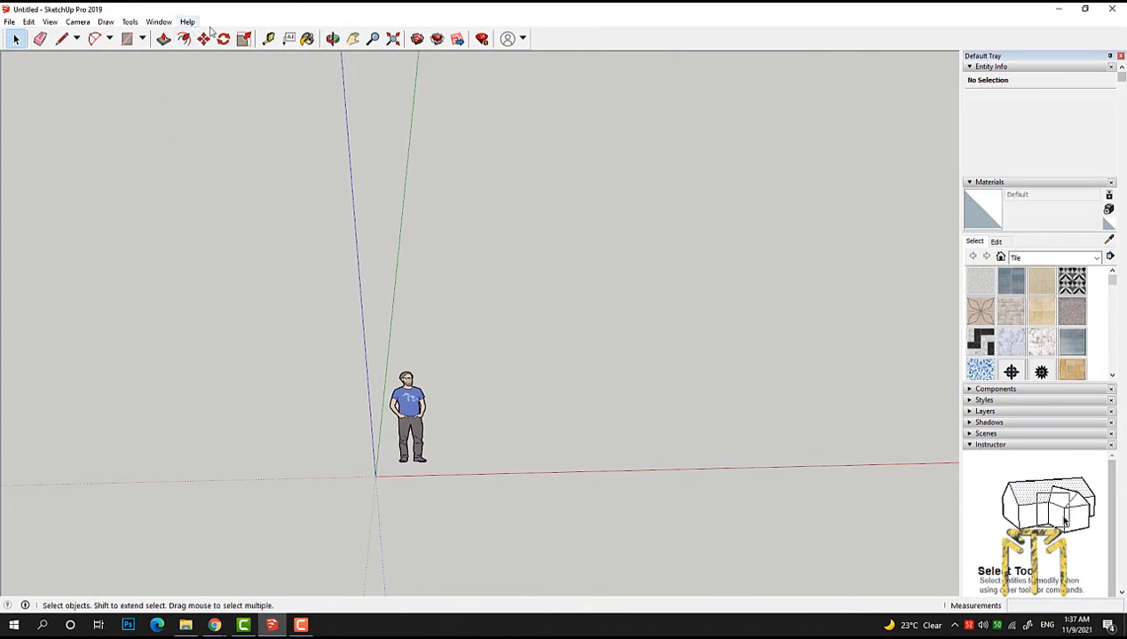
Step: Orbit and zoom around the emptied scene until the figure stands upright near the origin
click(331, 38)
mouse_move(444, 213)
mouse_down()
mouse_move(489, 224)
mouse_move(538, 205)
mouse_move(447, 478)
mouse_up()
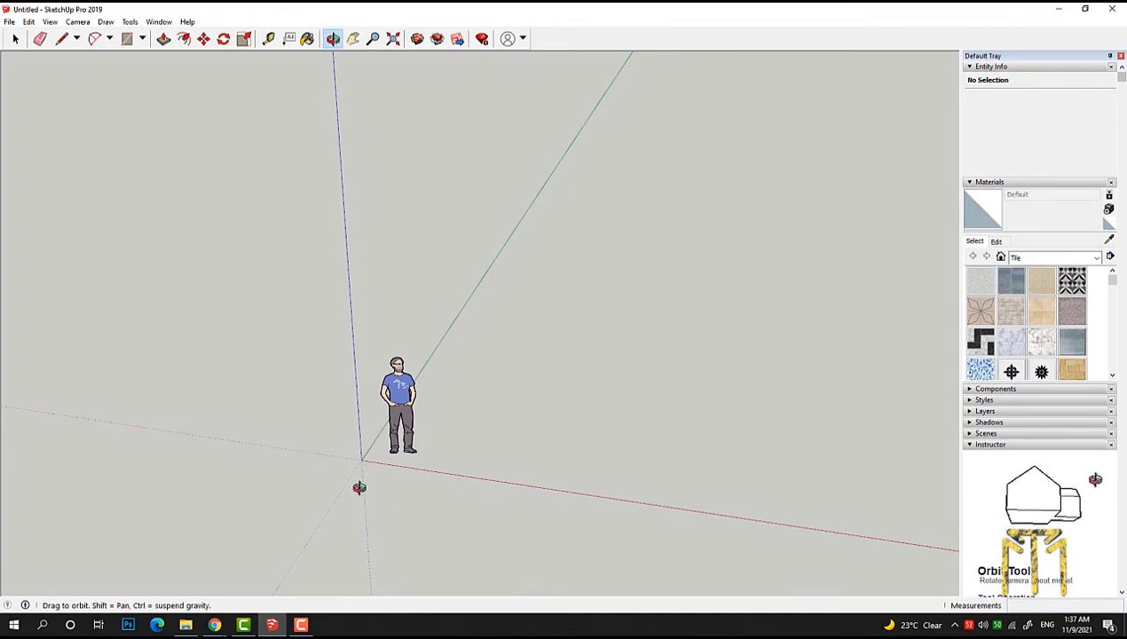
mouse_move(489, 247)
mouse_down()
mouse_move(588, 440)
mouse_move(545, 503)
mouse_up()
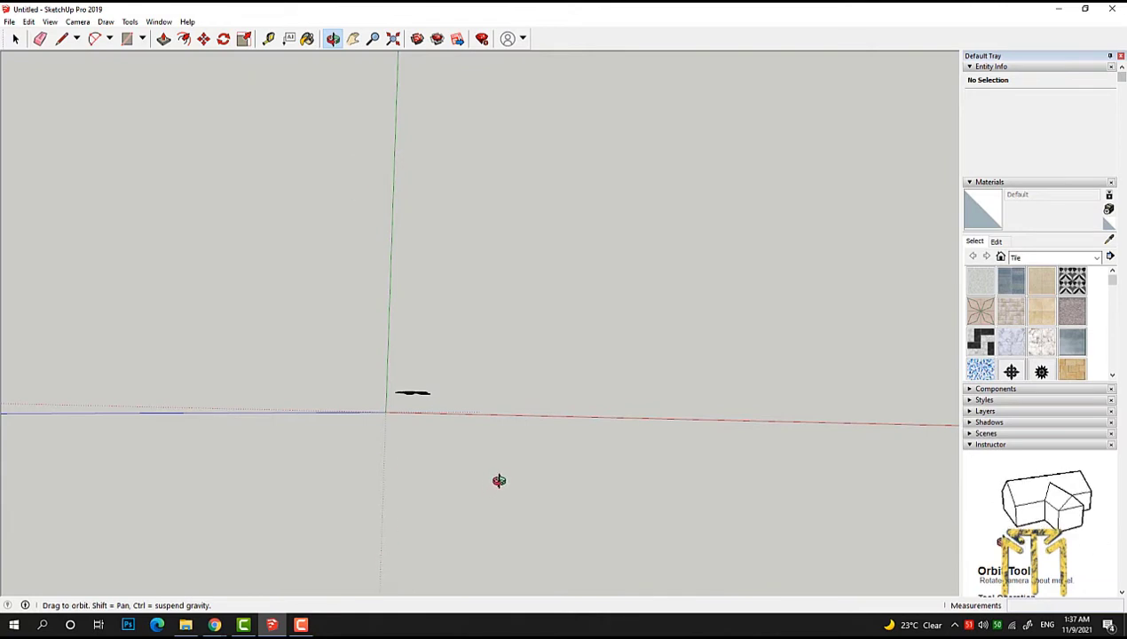
mouse_move(499, 480)
mouse_down()
mouse_move(404, 284)
mouse_move(372, 391)
mouse_up()
mouse_move(423, 450)
mouse_down()
mouse_move(435, 410)
mouse_move(386, 592)
mouse_move(533, 176)
mouse_move(663, 353)
mouse_move(422, 319)
mouse_move(557, 465)
mouse_move(480, 417)
mouse_move(448, 365)
mouse_move(500, 382)
mouse_move(603, 375)
mouse_move(389, 261)
mouse_move(556, 251)
mouse_move(487, 314)
mouse_up()
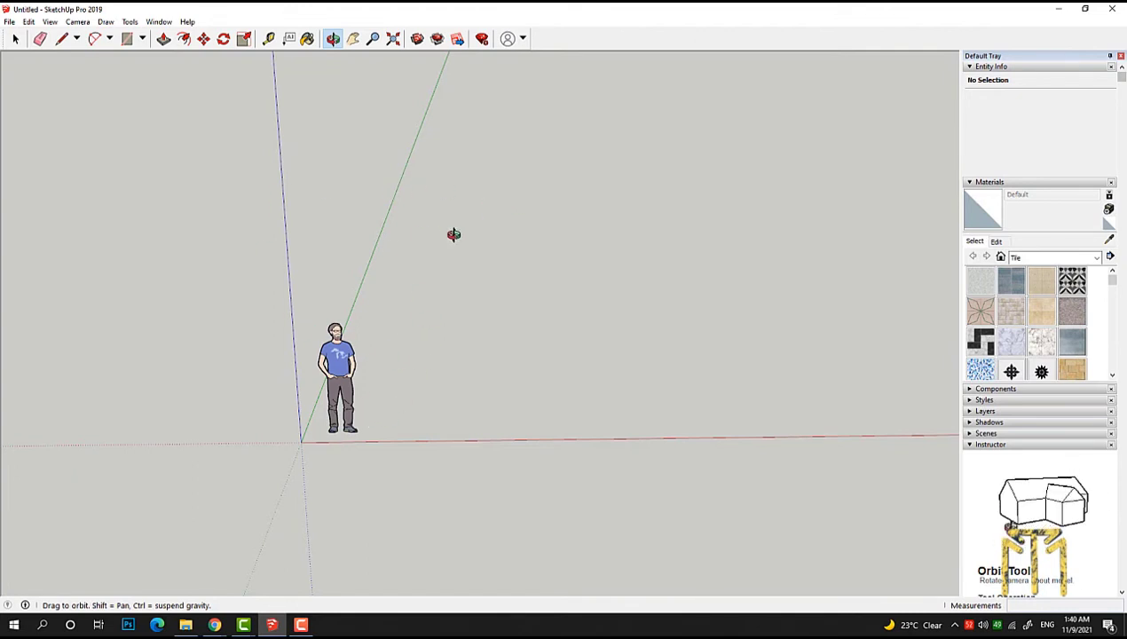
mouse_move(454, 234)
mouse_down()
mouse_move(491, 253)
mouse_move(442, 337)
mouse_move(418, 446)
mouse_move(391, 291)
mouse_move(367, 254)
mouse_move(368, 335)
mouse_move(303, 269)
mouse_up()
scroll(305, 270, up, 5)
scroll(304, 270, down, 5)
scroll(413, 267, down, 1)
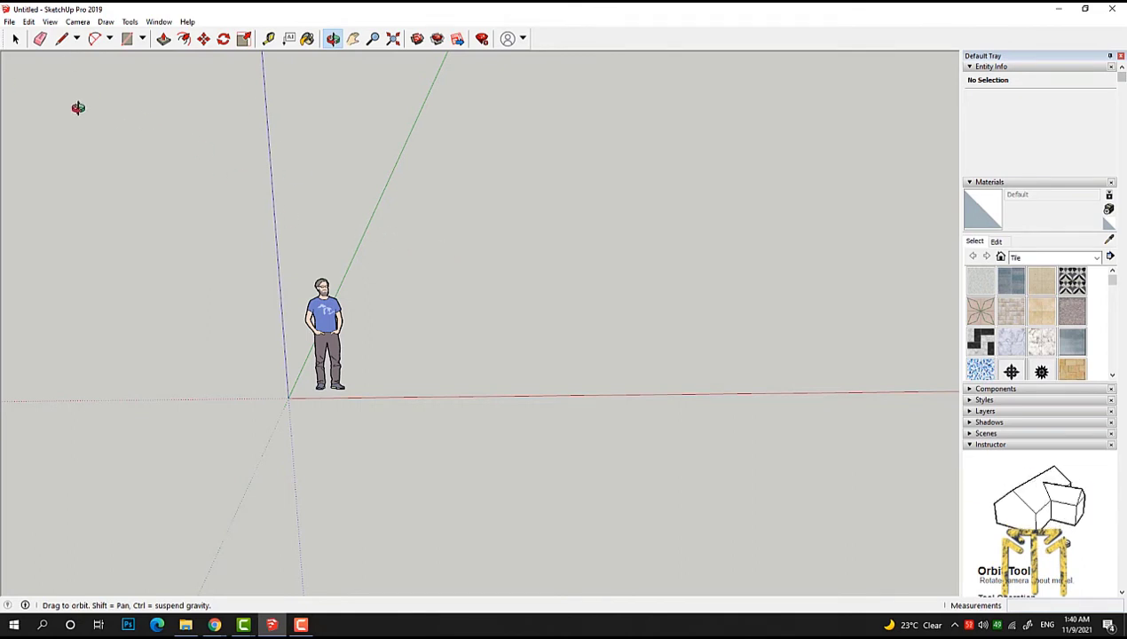
key(space)
click(322, 327)
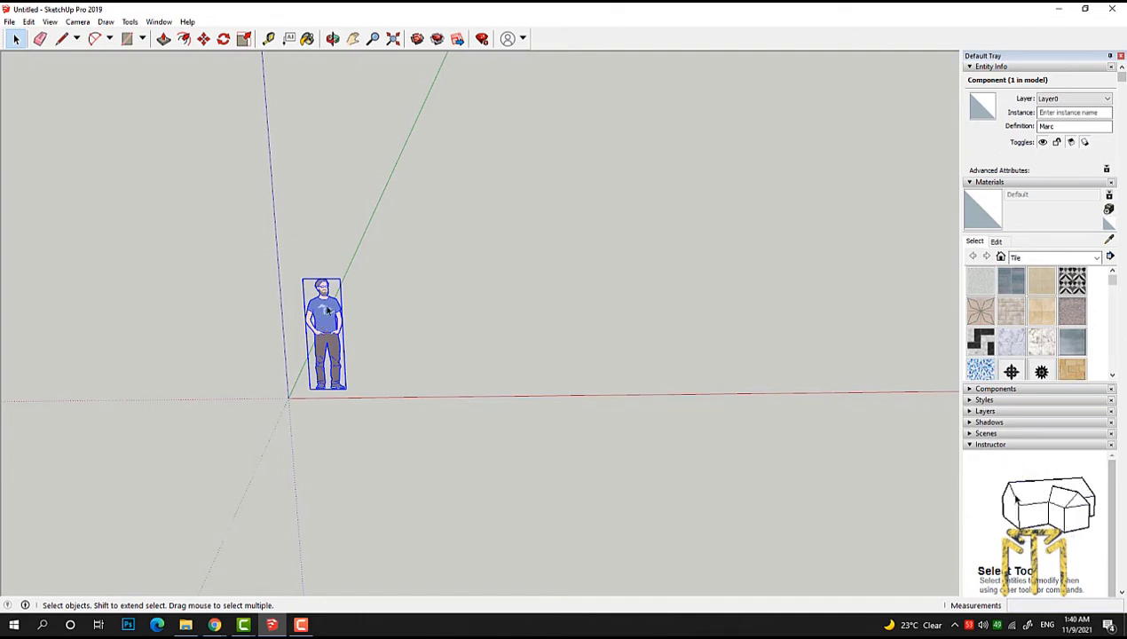
right_click(328, 316)
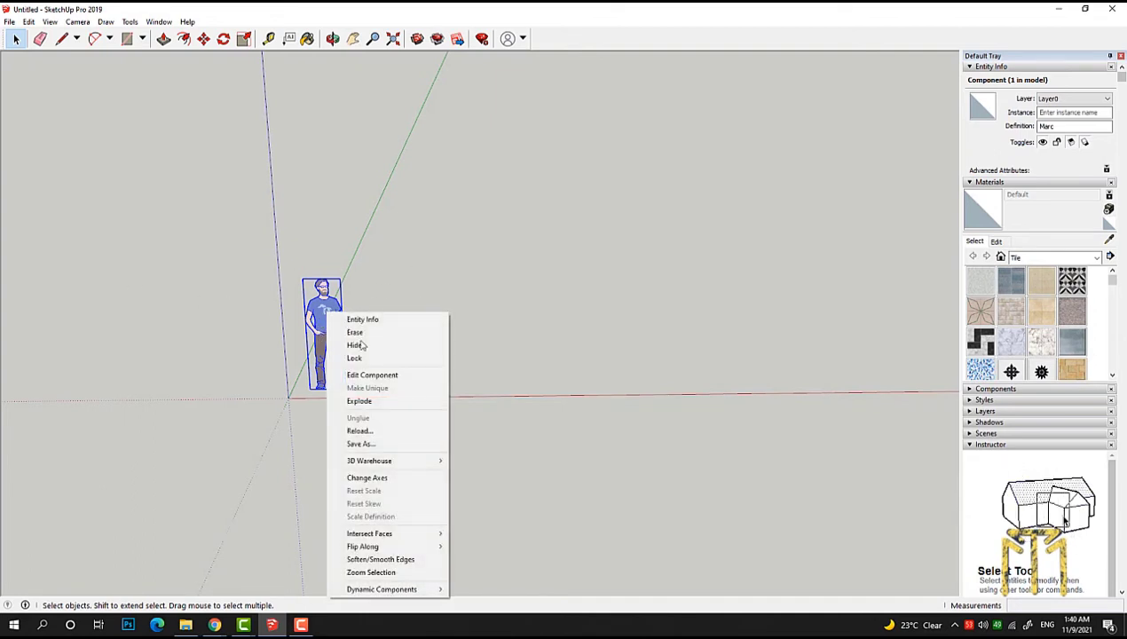
click(410, 254)
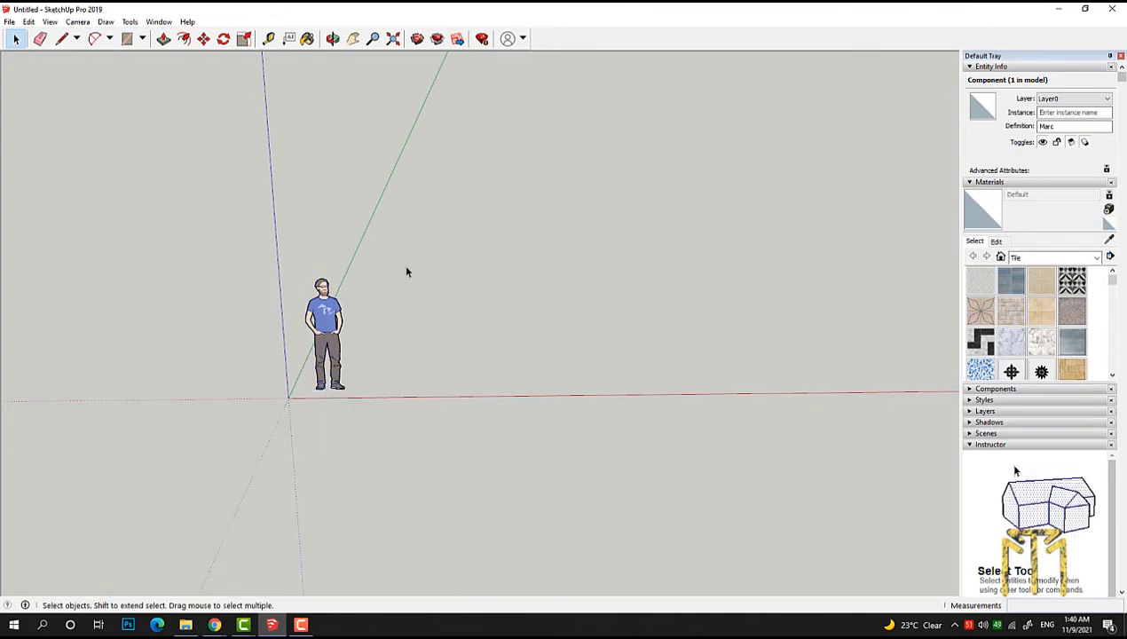
scroll(300, 323, up, 3)
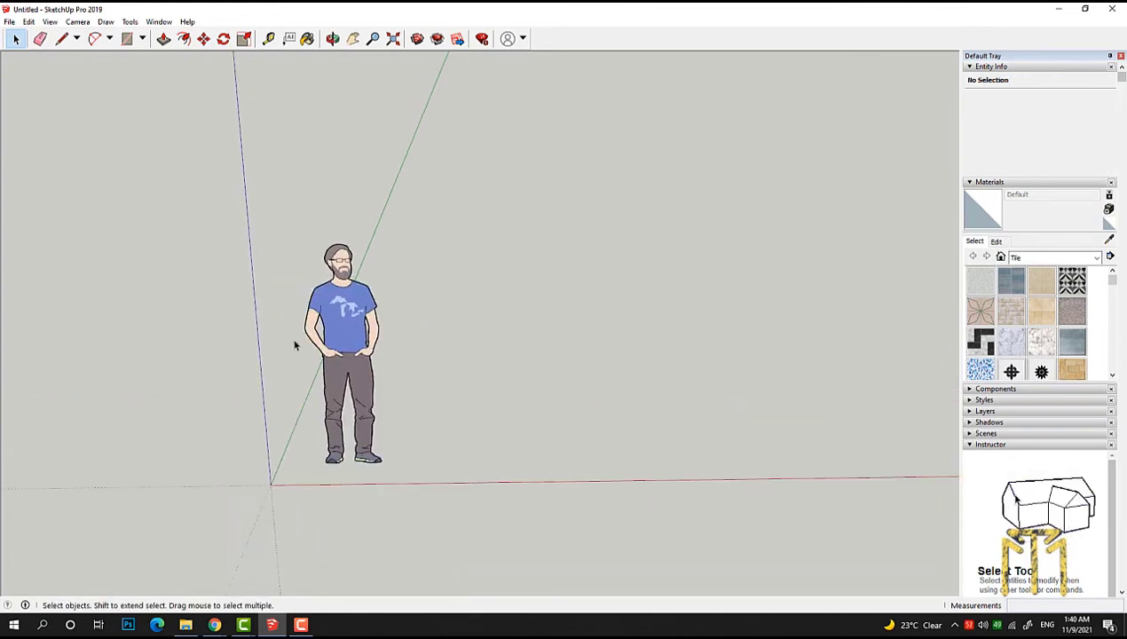
scroll(275, 337, down, 3)
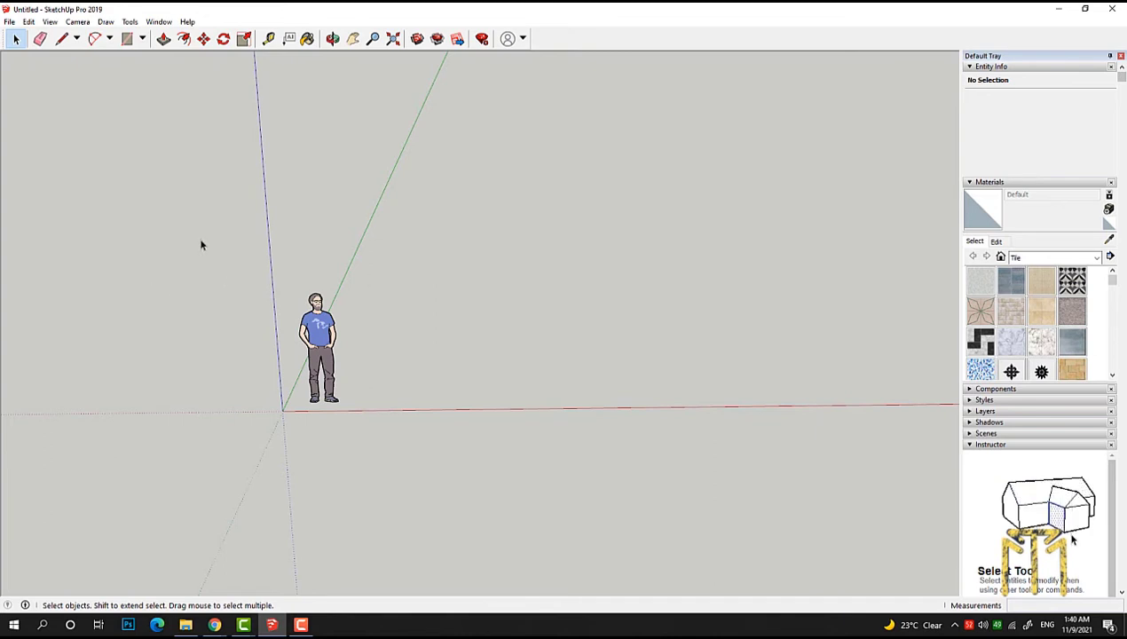
scroll(392, 313, down, 2)
scroll(417, 284, down, 1)
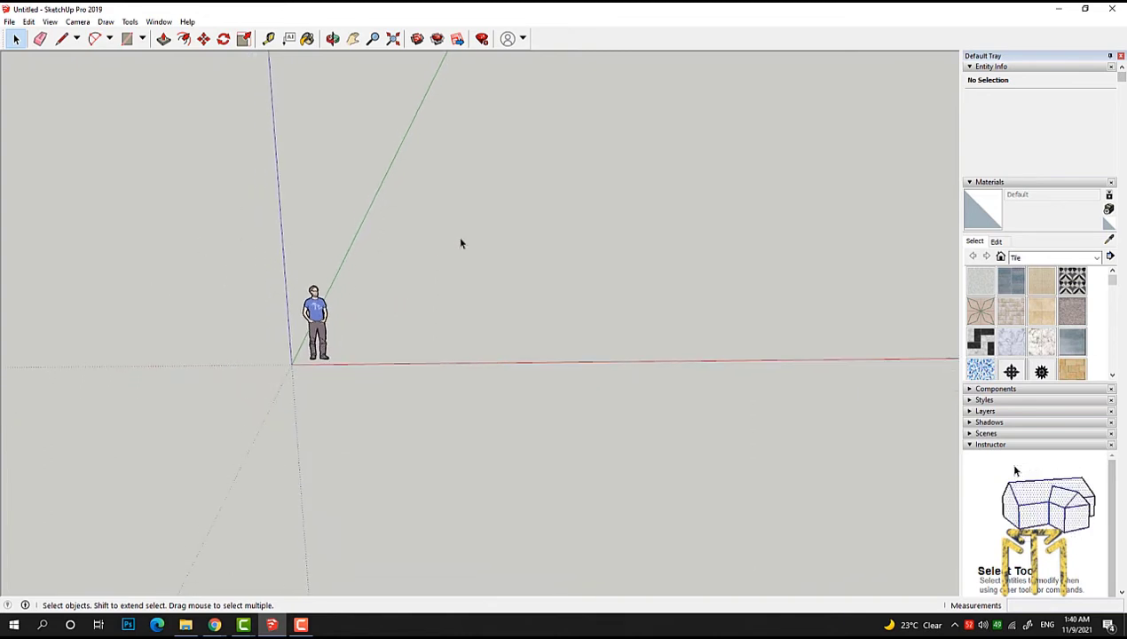
click(332, 38)
Step: Orbit the camera down to eye level so the horizon shows behind the figure
mouse_move(417, 288)
mouse_down()
mouse_move(426, 293)
mouse_move(262, 220)
mouse_move(400, 355)
mouse_move(533, 274)
mouse_move(358, 313)
mouse_move(500, 266)
mouse_move(488, 312)
mouse_move(371, 298)
mouse_move(334, 244)
mouse_move(333, 107)
mouse_up()
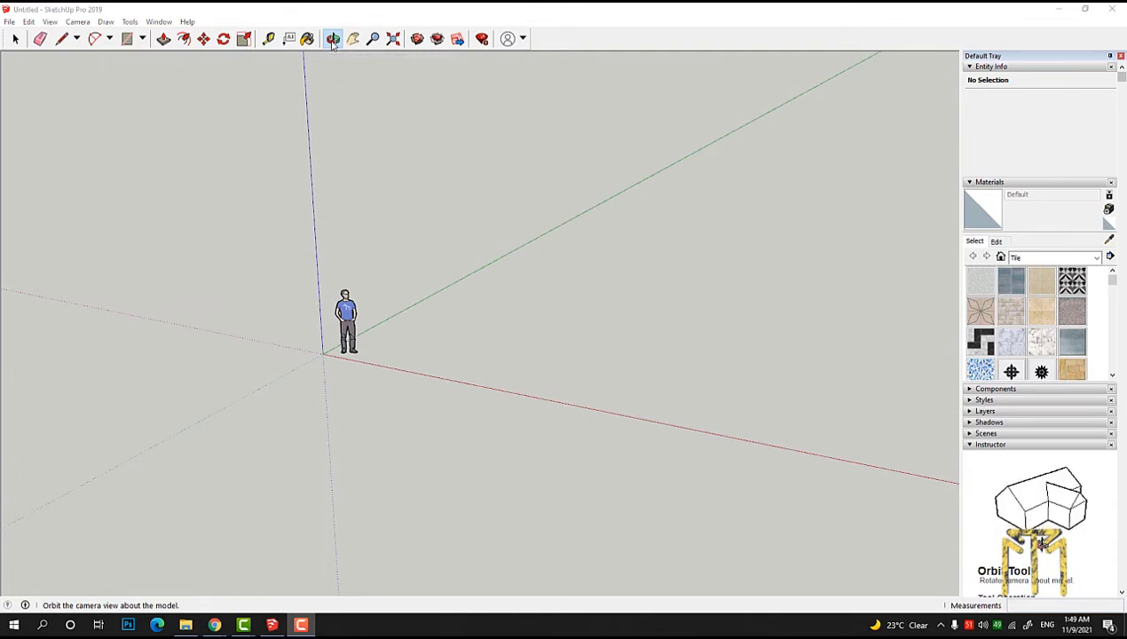
key(space)
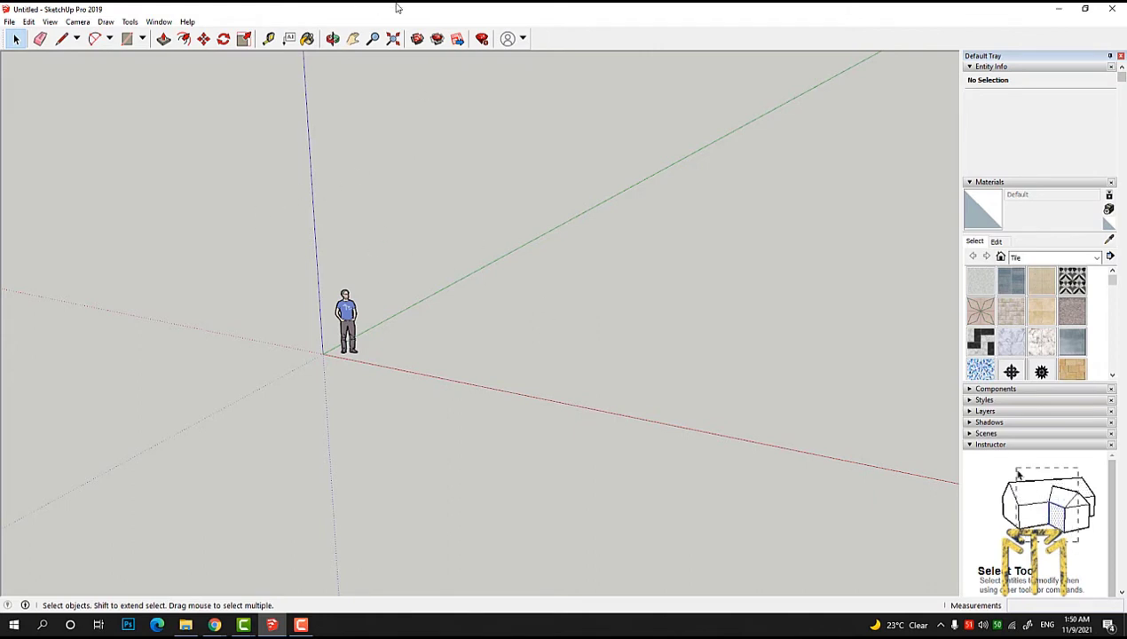
click(333, 38)
mouse_move(390, 179)
mouse_down()
mouse_move(403, 234)
mouse_move(395, 259)
mouse_move(297, 415)
mouse_move(343, 359)
mouse_move(385, 415)
mouse_move(355, 359)
mouse_move(358, 397)
mouse_move(440, 339)
mouse_move(444, 302)
mouse_up()
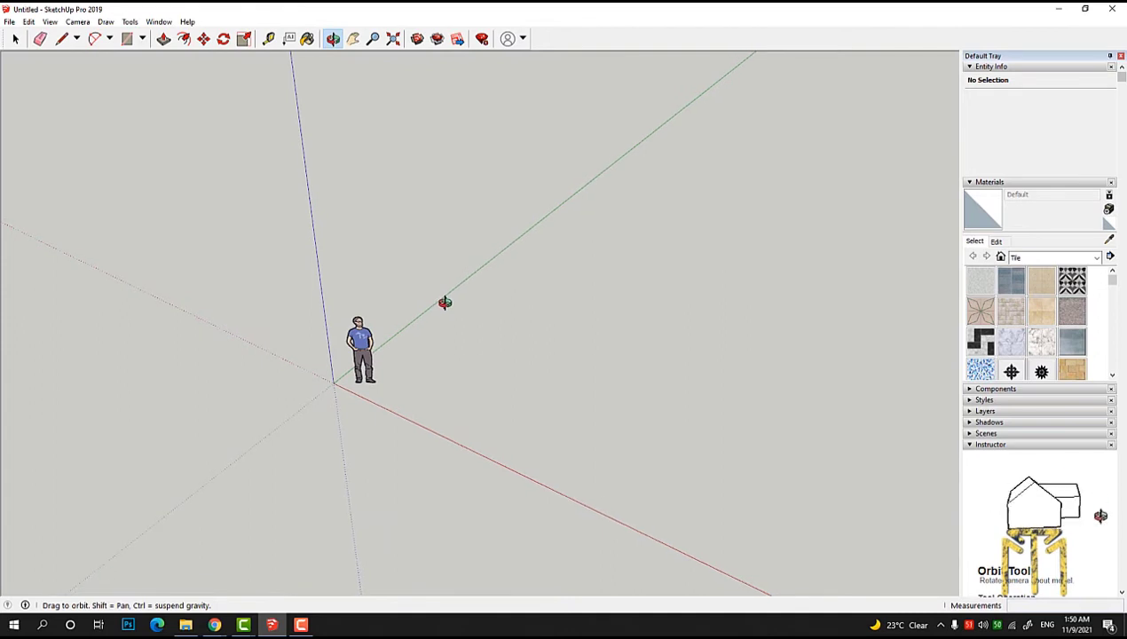
key(space)
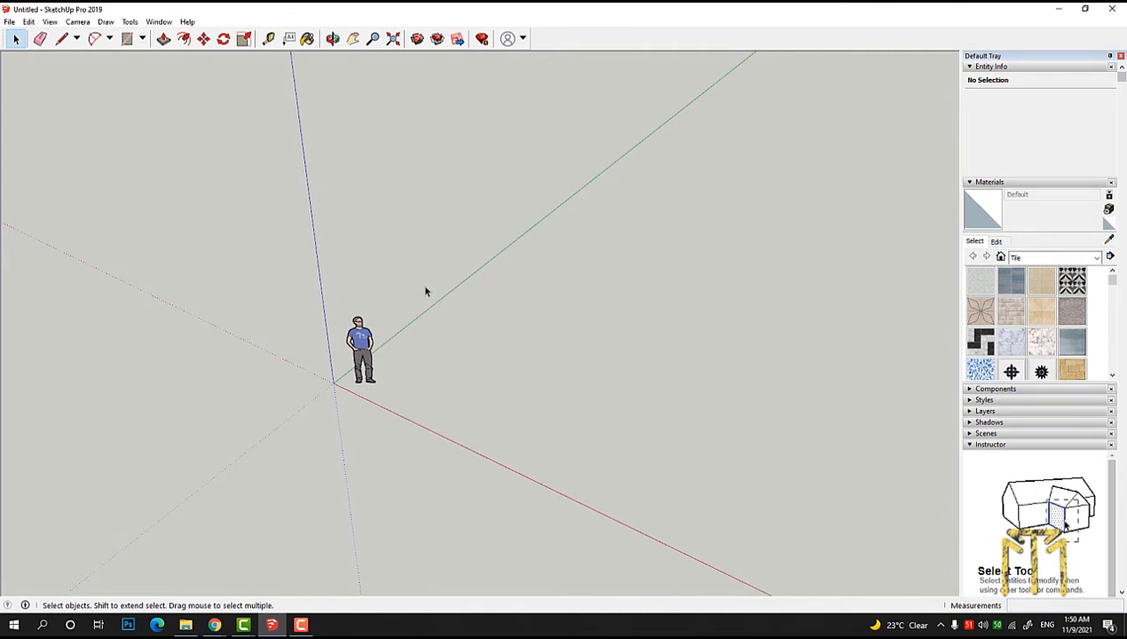
scroll(426, 291, up, 2)
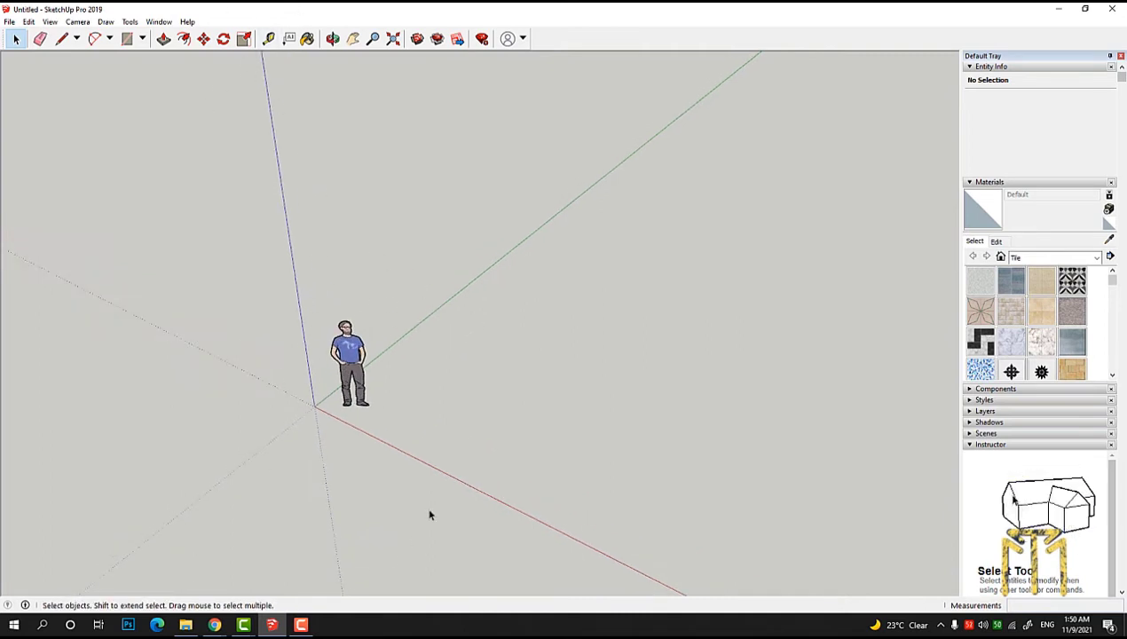
click(332, 38)
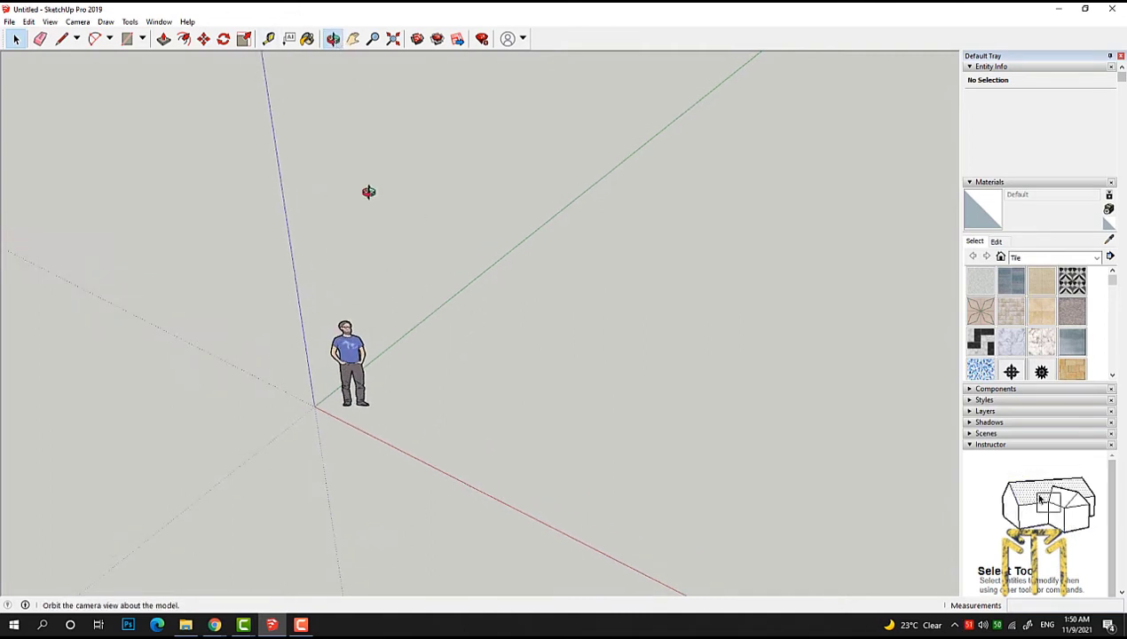
mouse_move(367, 189)
mouse_down()
mouse_move(676, 257)
mouse_move(563, 216)
mouse_move(732, 224)
mouse_move(573, 254)
mouse_move(404, 367)
mouse_move(601, 275)
mouse_move(494, 400)
mouse_move(524, 316)
mouse_move(303, 448)
mouse_up()
drag(312, 386, 312, 336)
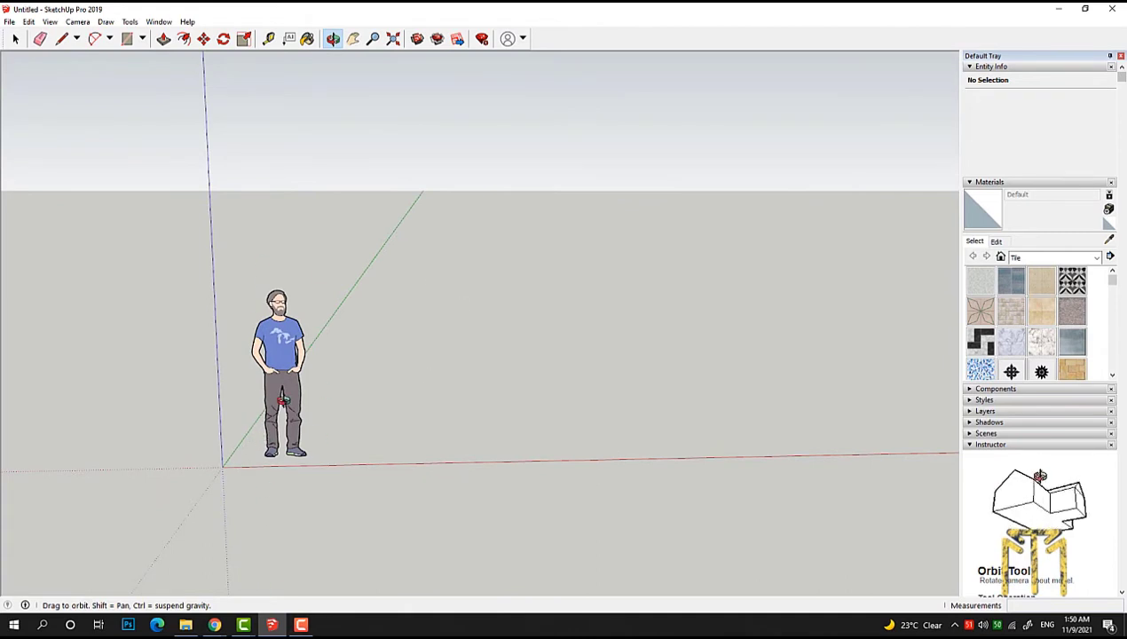
mouse_move(282, 401)
mouse_down()
mouse_move(433, 453)
mouse_move(307, 463)
mouse_up()
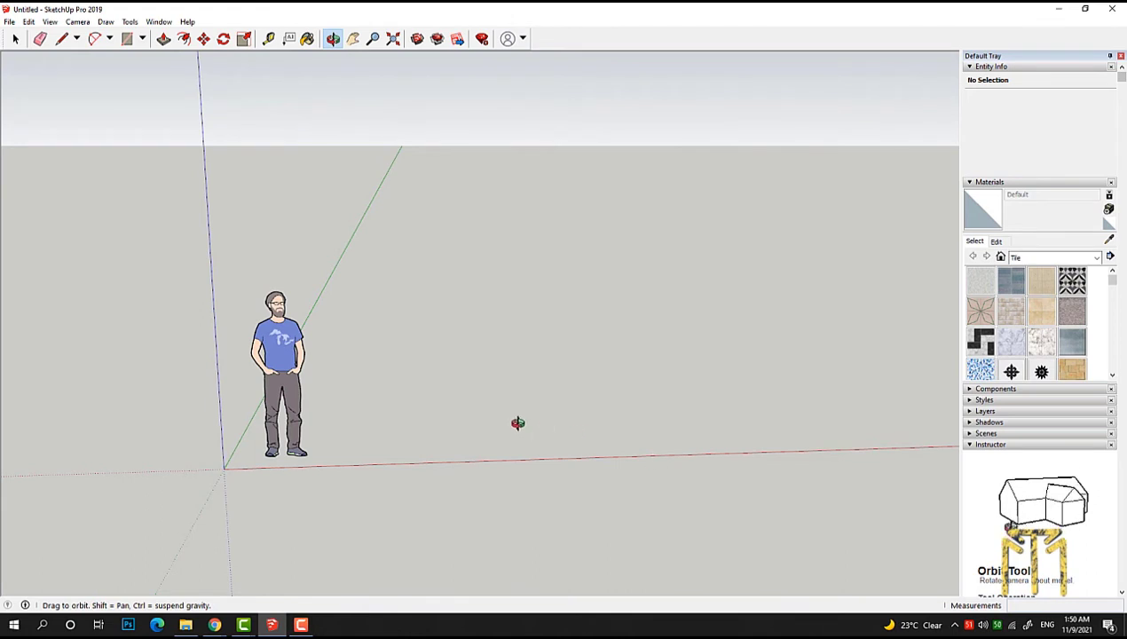
Step: Draw a ground rectangle and push/pull it up into a tall box
click(127, 38)
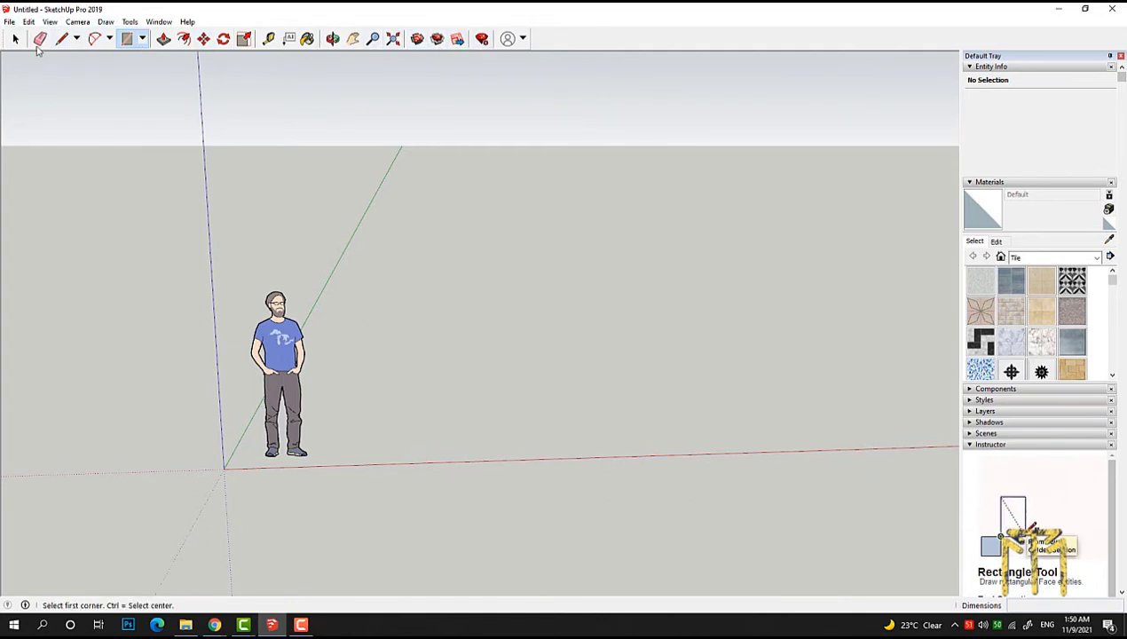
click(14, 41)
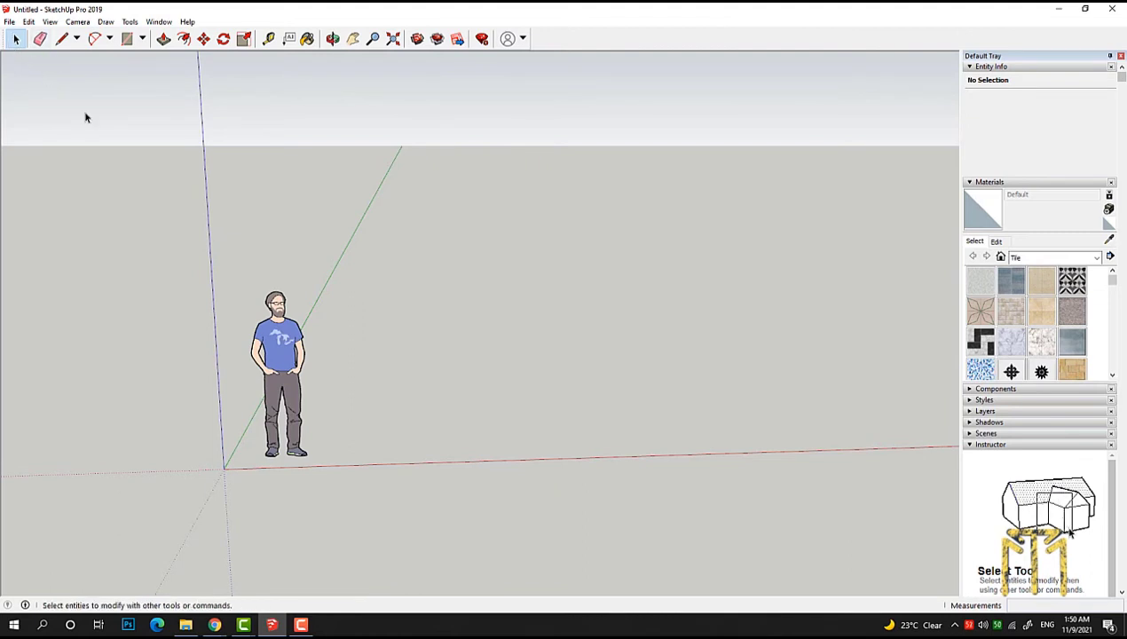
click(267, 326)
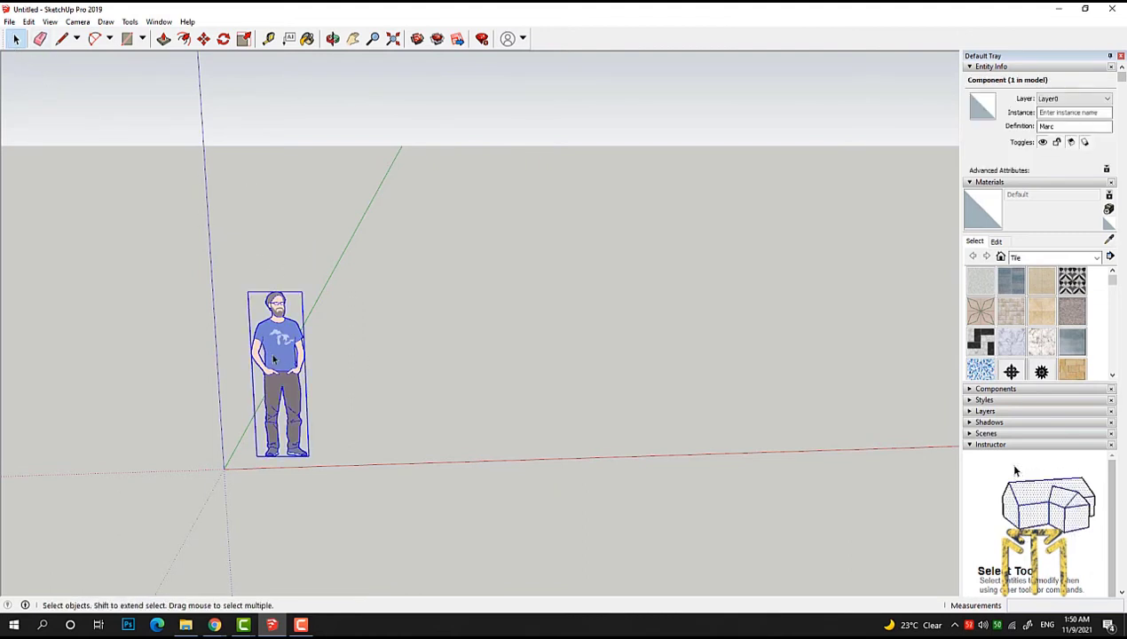
click(404, 274)
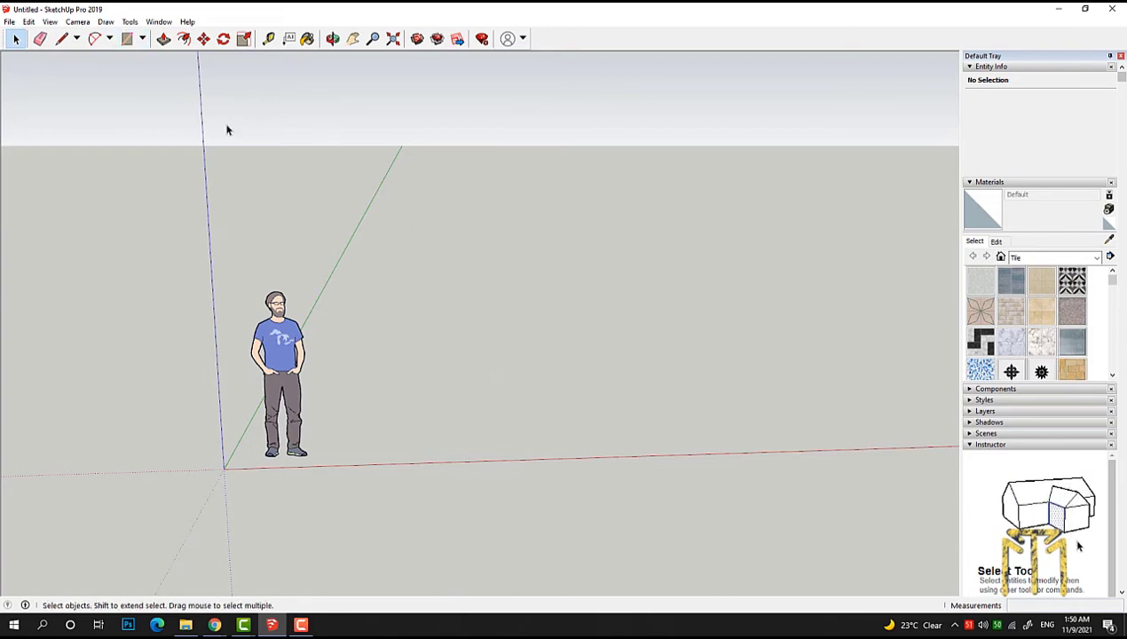
click(127, 38)
click(368, 205)
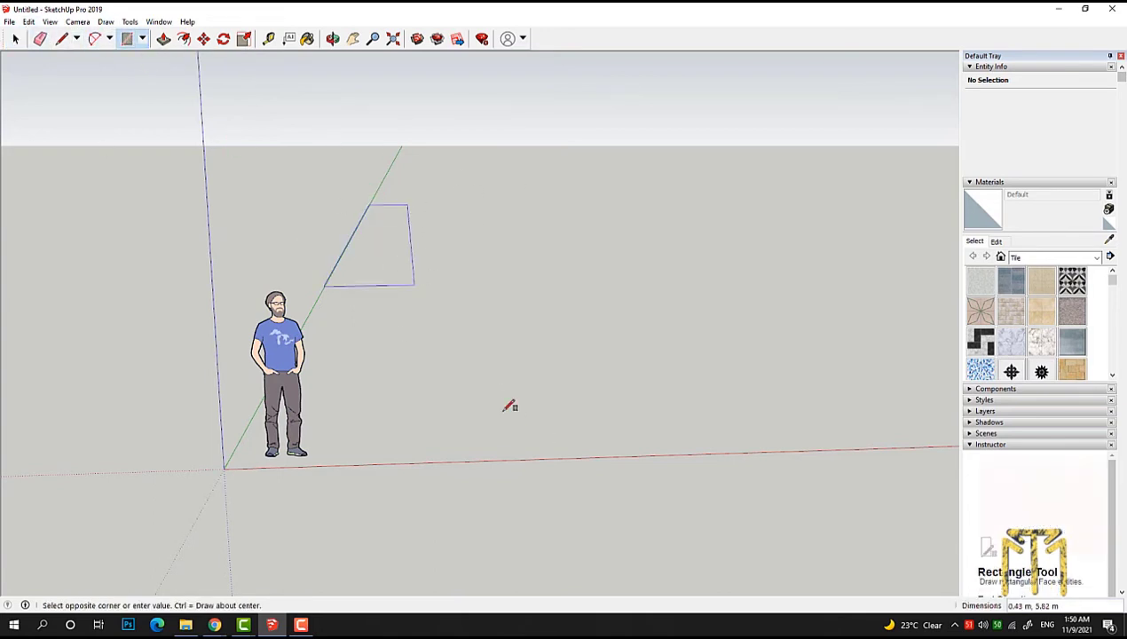
click(654, 309)
key(p)
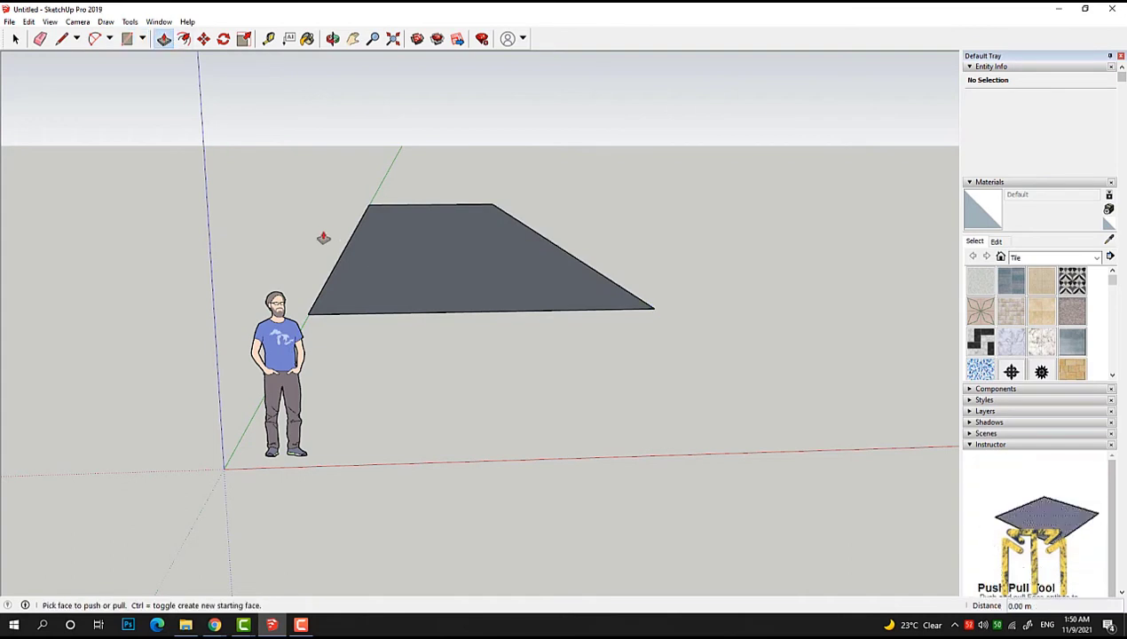
click(376, 251)
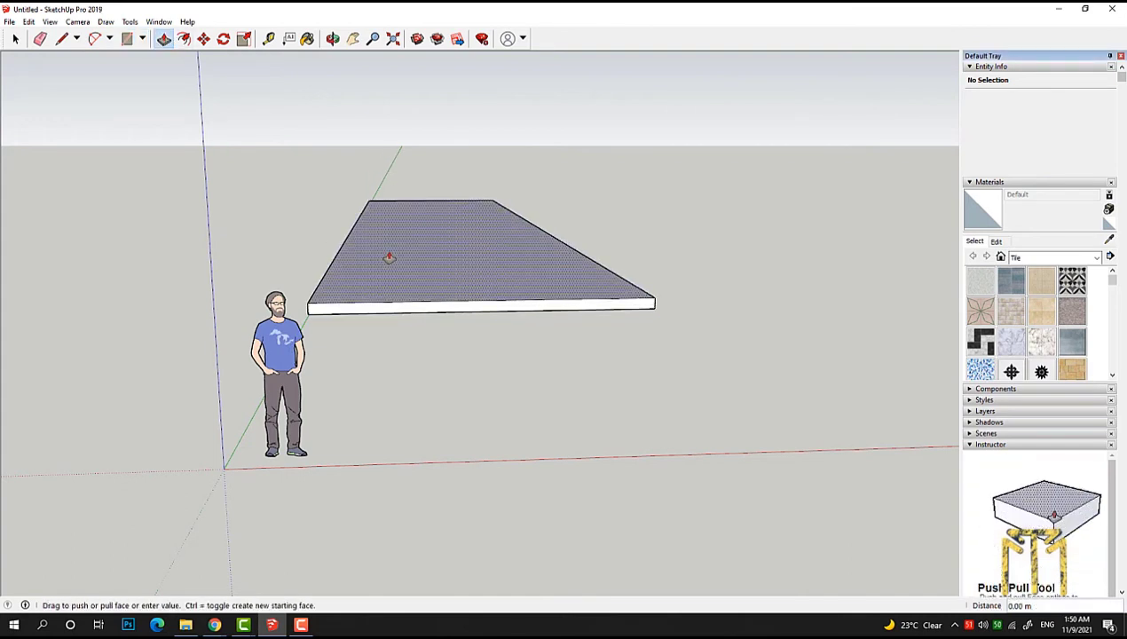
click(417, 158)
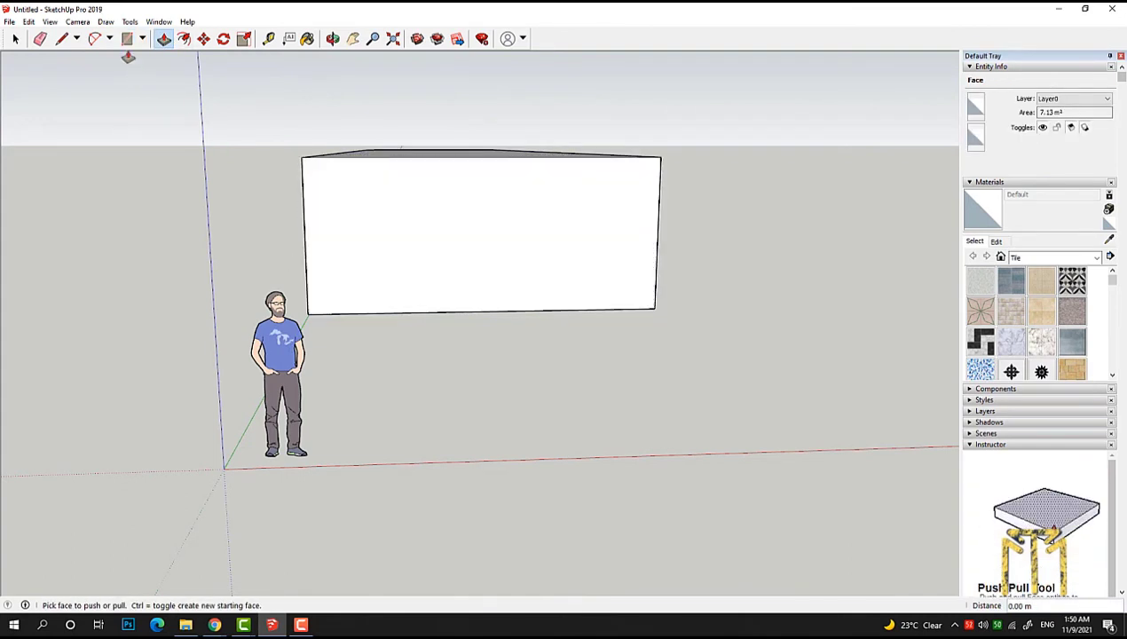
Step: Draw a circle on the ground and pull it up into a cylinder
click(141, 38)
click(146, 85)
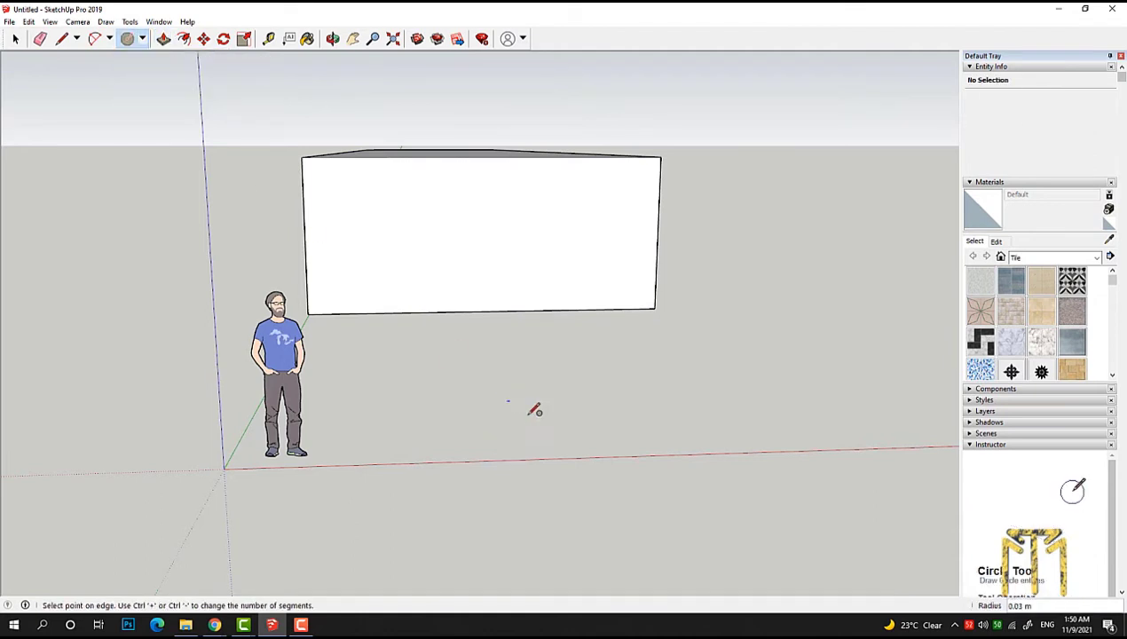
click(536, 420)
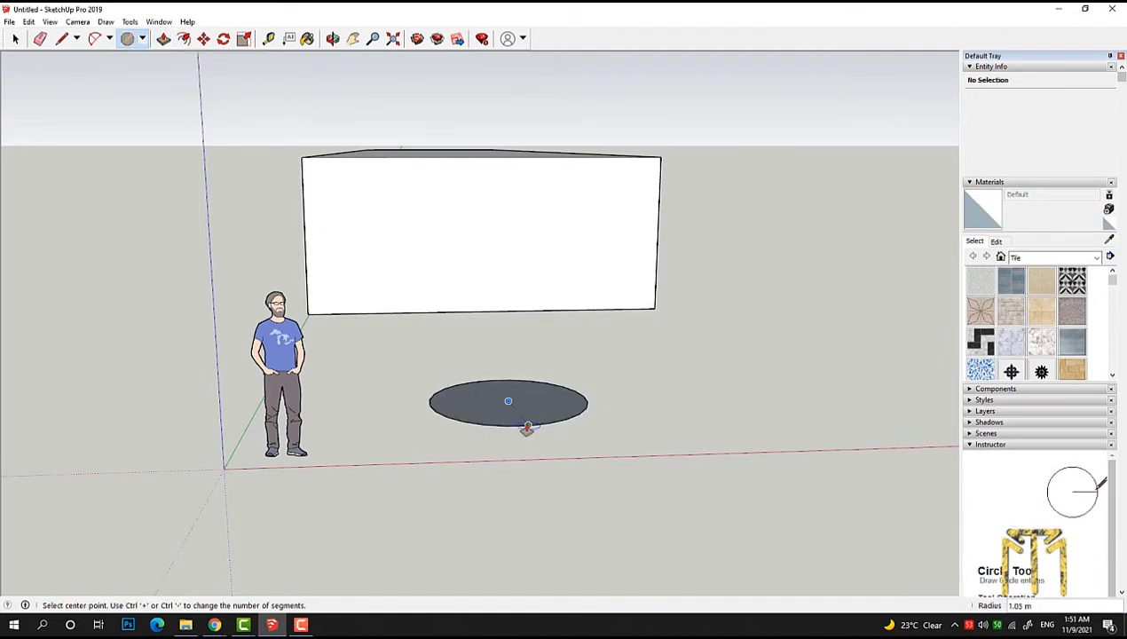
key(p)
drag(526, 396, 534, 326)
key(space)
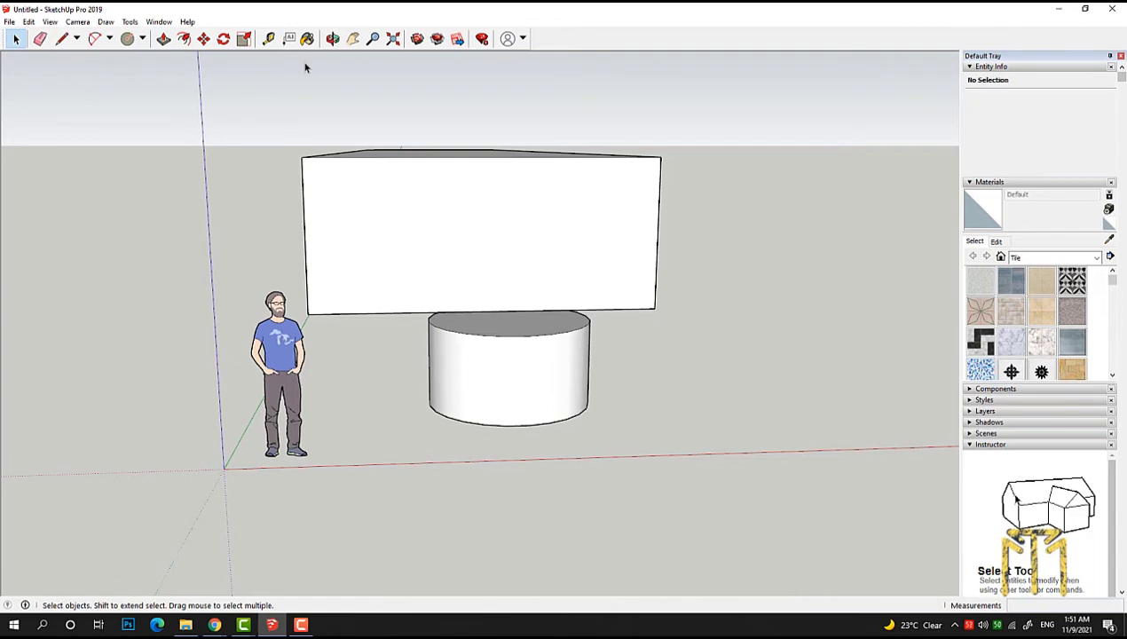
click(332, 38)
mouse_move(392, 266)
mouse_down()
mouse_move(551, 249)
mouse_move(392, 319)
mouse_move(563, 395)
mouse_move(265, 297)
mouse_move(100, 345)
mouse_up()
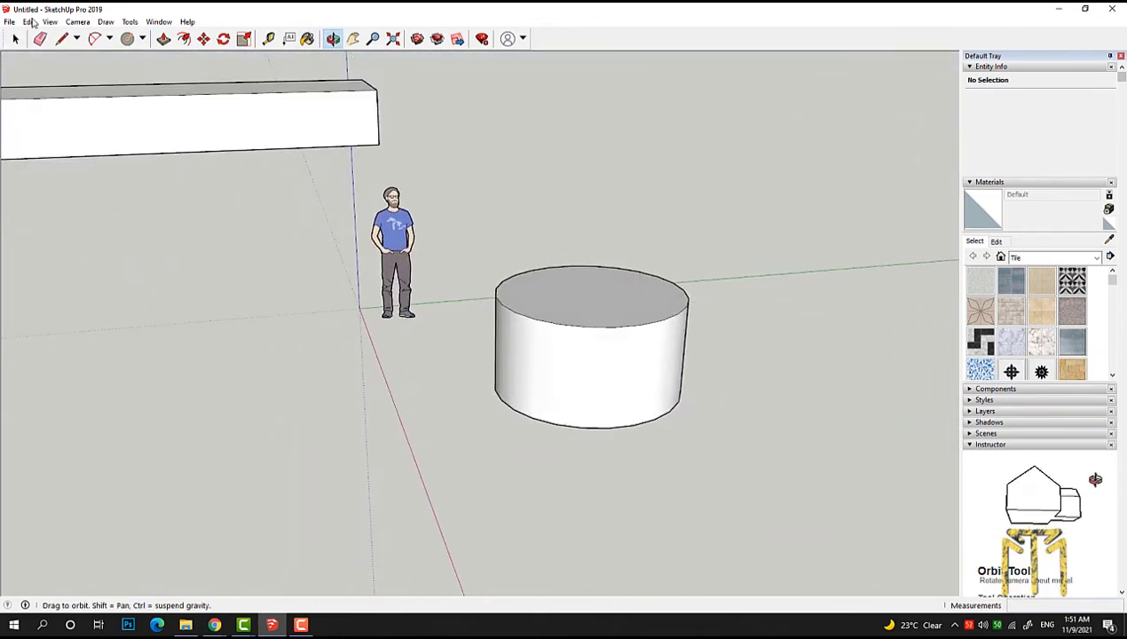
Step: Select the cylinder, the figure, and the box's front and top faces in turn
click(16, 38)
click(573, 382)
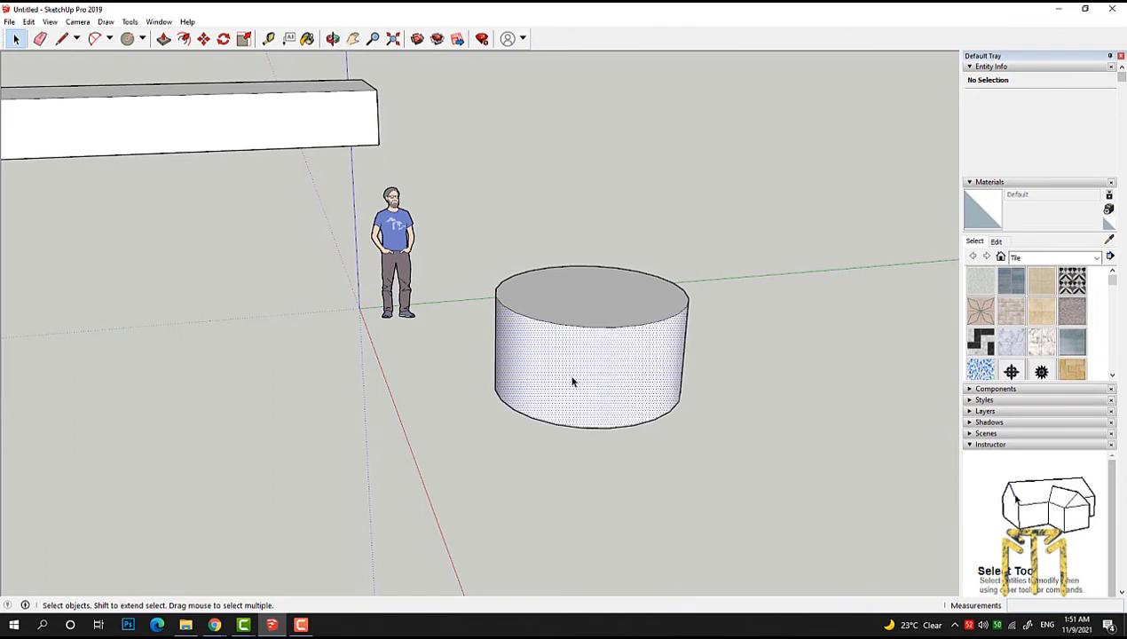
click(249, 121)
scroll(255, 108, up, 2)
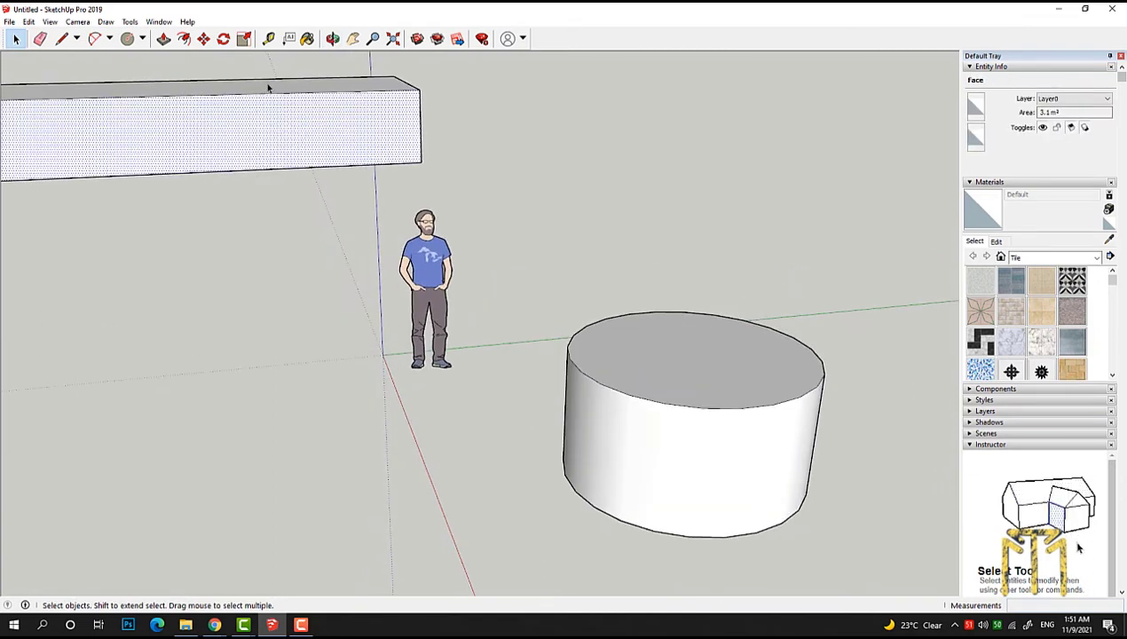
click(268, 67)
click(426, 284)
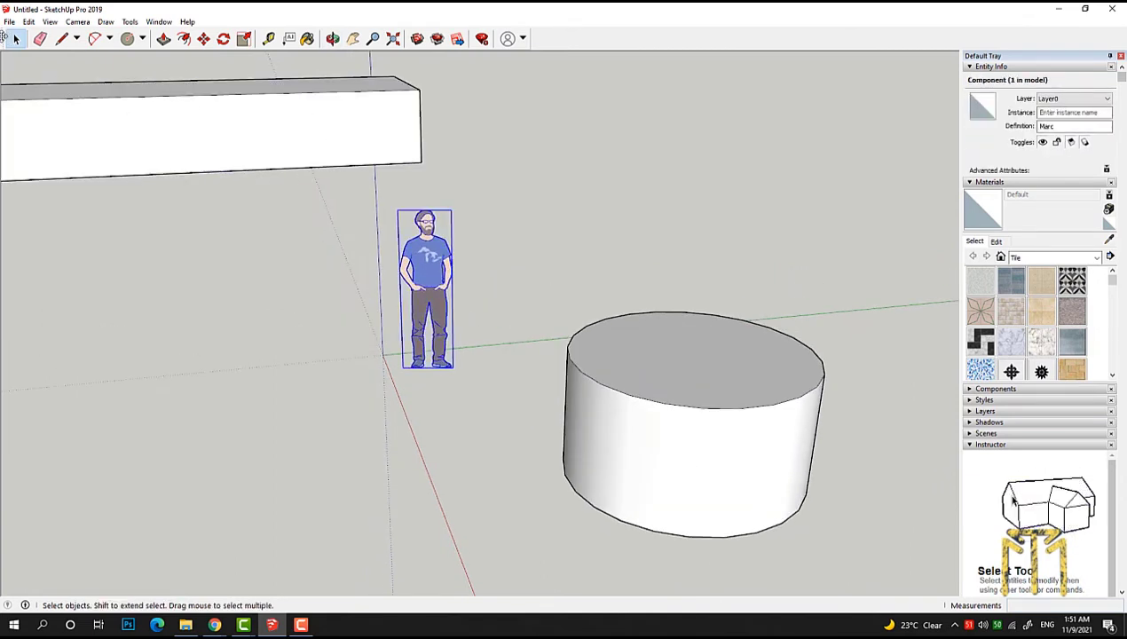
click(575, 406)
click(193, 121)
click(133, 85)
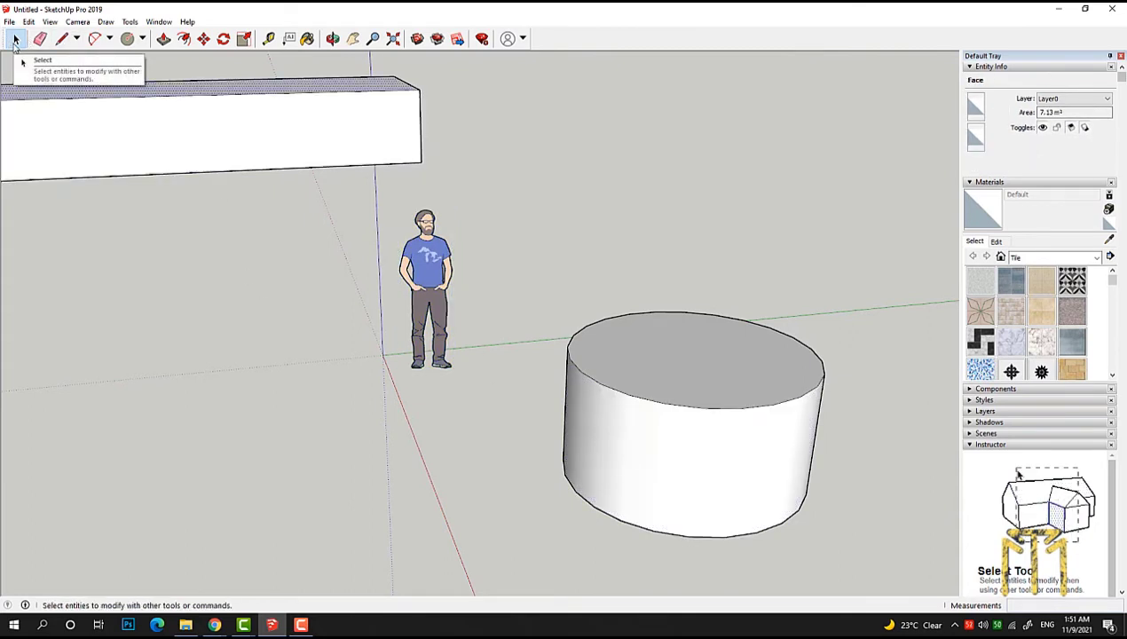
Step: Erase the box's faces and leftover edges with the Eraser until it's gone
click(40, 39)
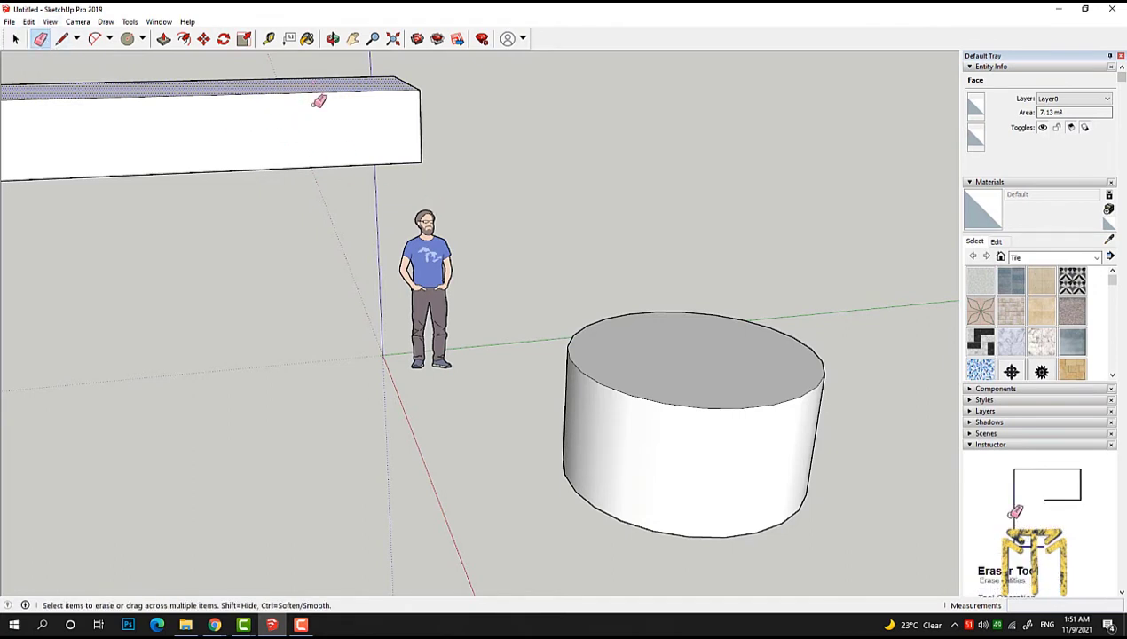
drag(229, 72, 232, 106)
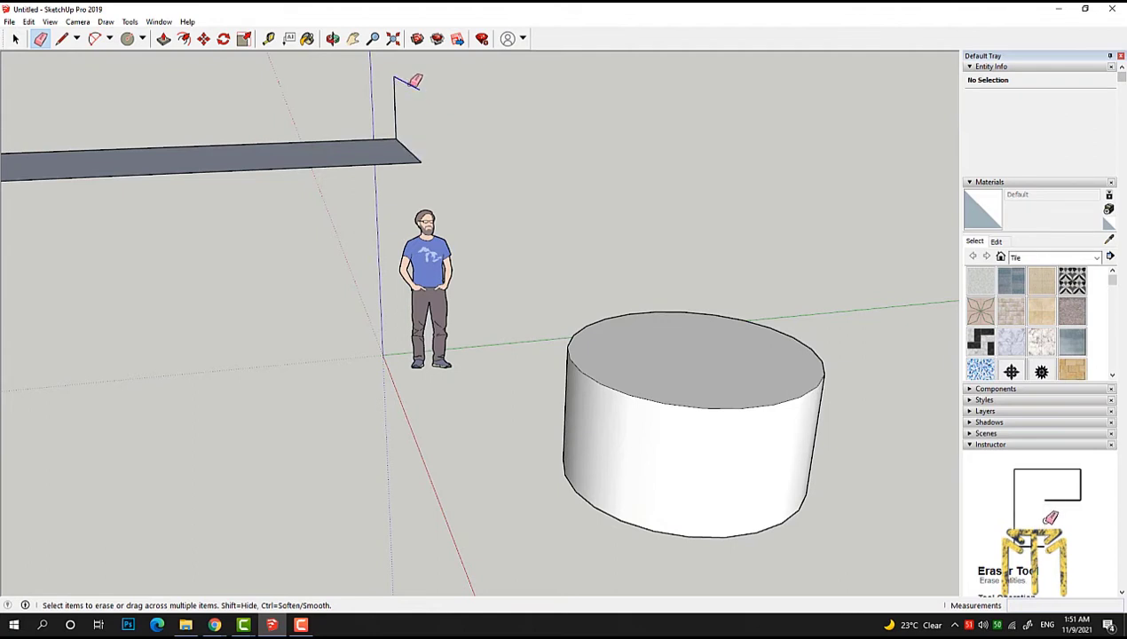
click(412, 149)
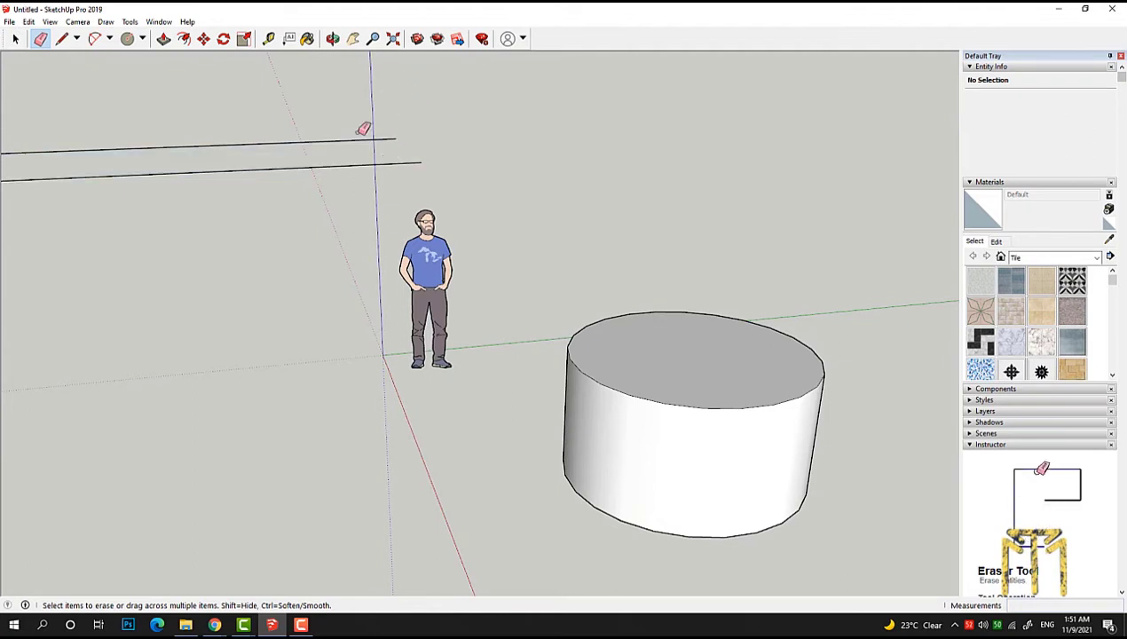
drag(352, 161, 353, 141)
scroll(269, 190, down, 3)
scroll(313, 244, down, 3)
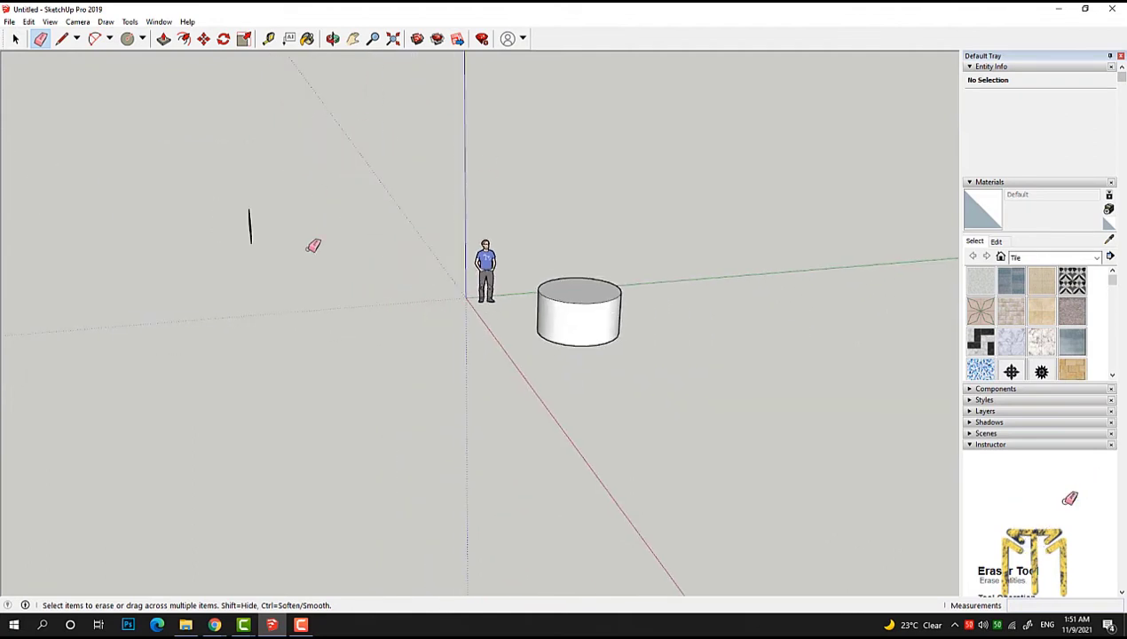
scroll(251, 174, up, 3)
drag(189, 191, 289, 172)
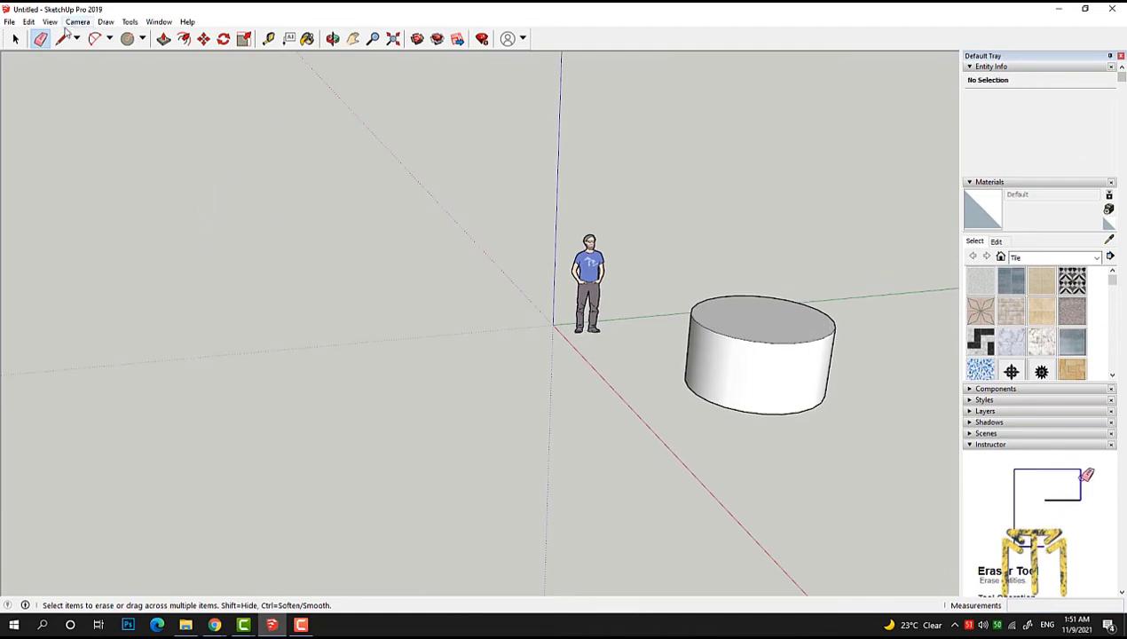
Step: Close the straight-line outline at its start point into a notched flat face
click(61, 40)
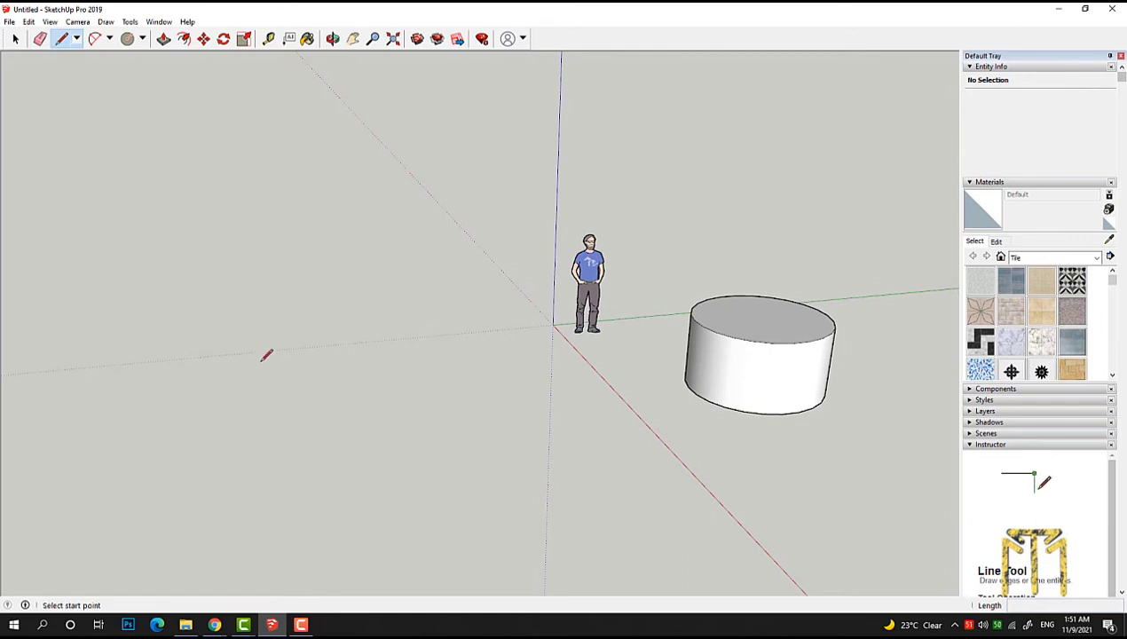
mouse_move(226, 315)
middle_down()
mouse_move(284, 344)
mouse_move(756, 453)
mouse_move(489, 377)
middle_up()
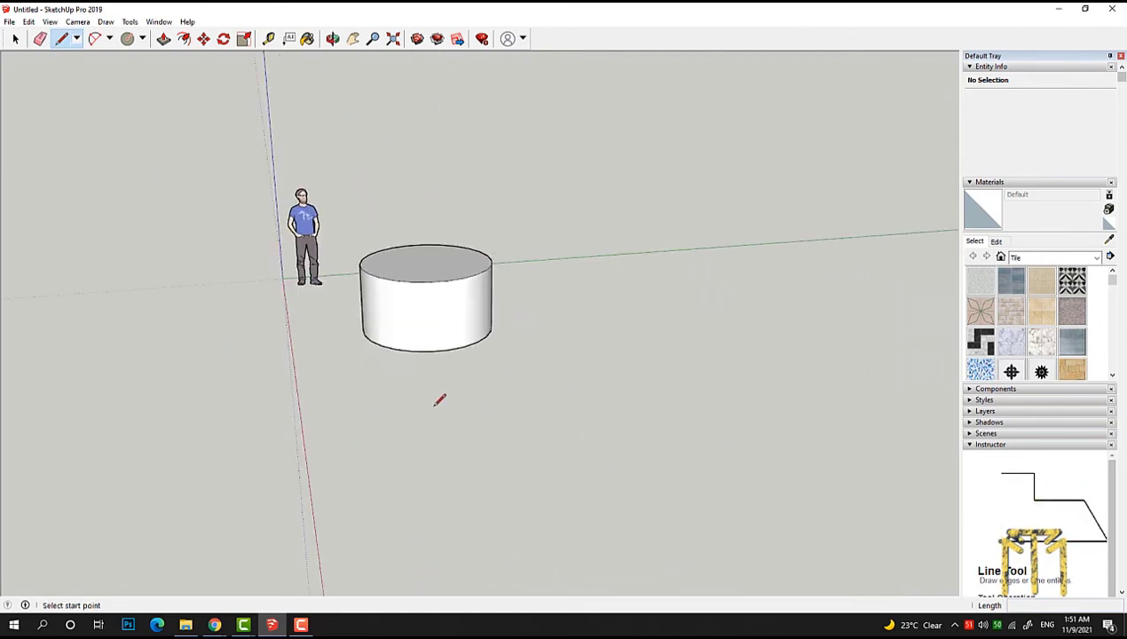
scroll(439, 400, down, 1)
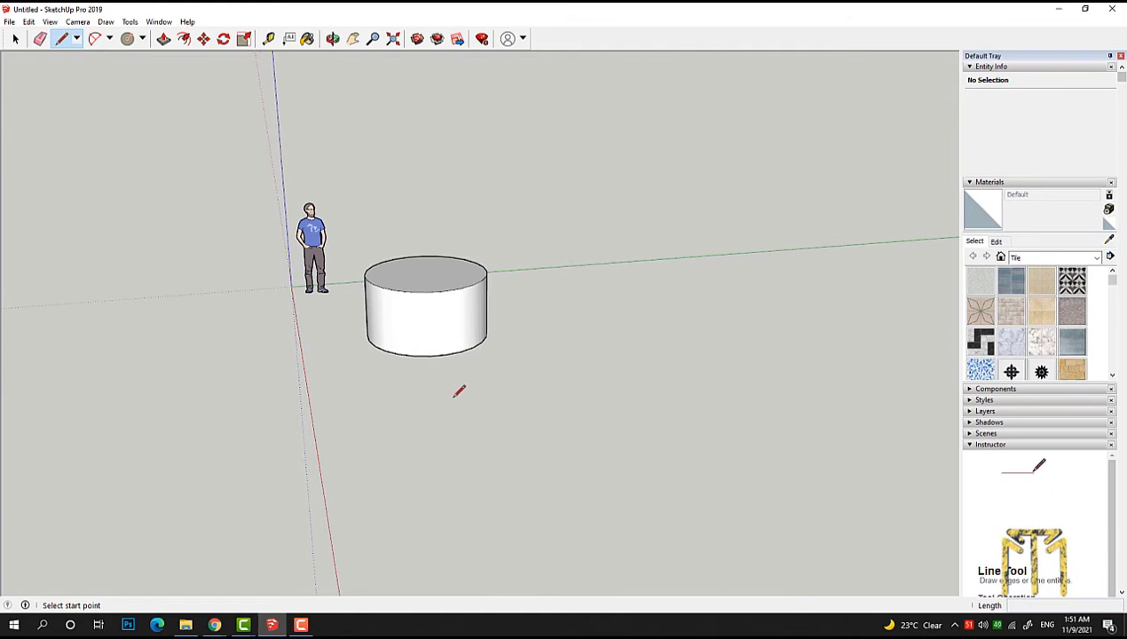
click(142, 38)
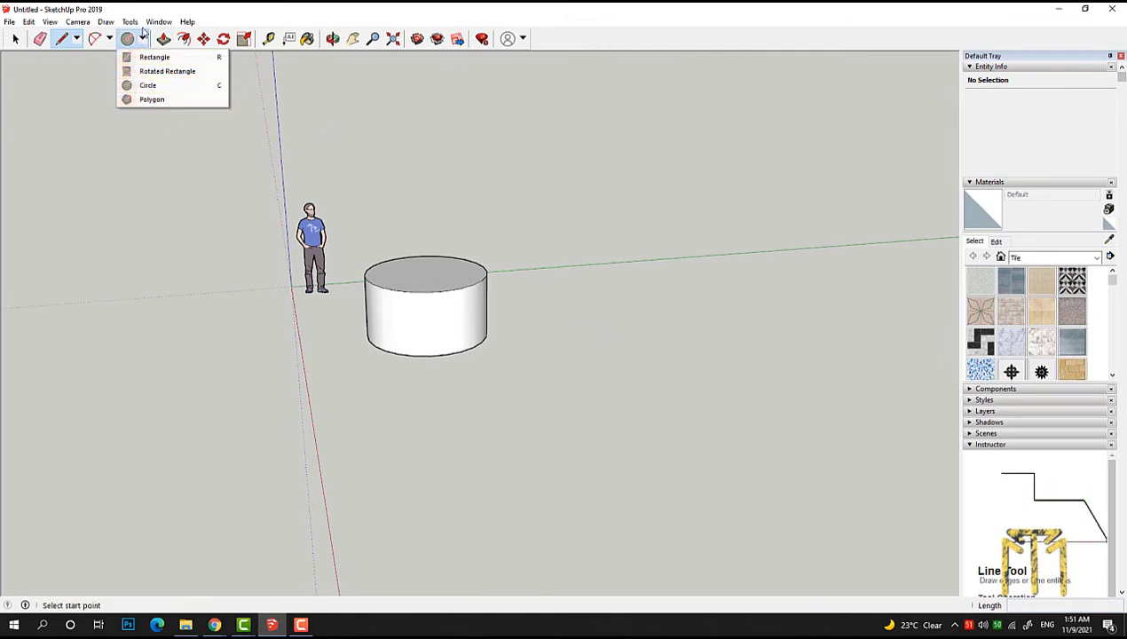
click(142, 37)
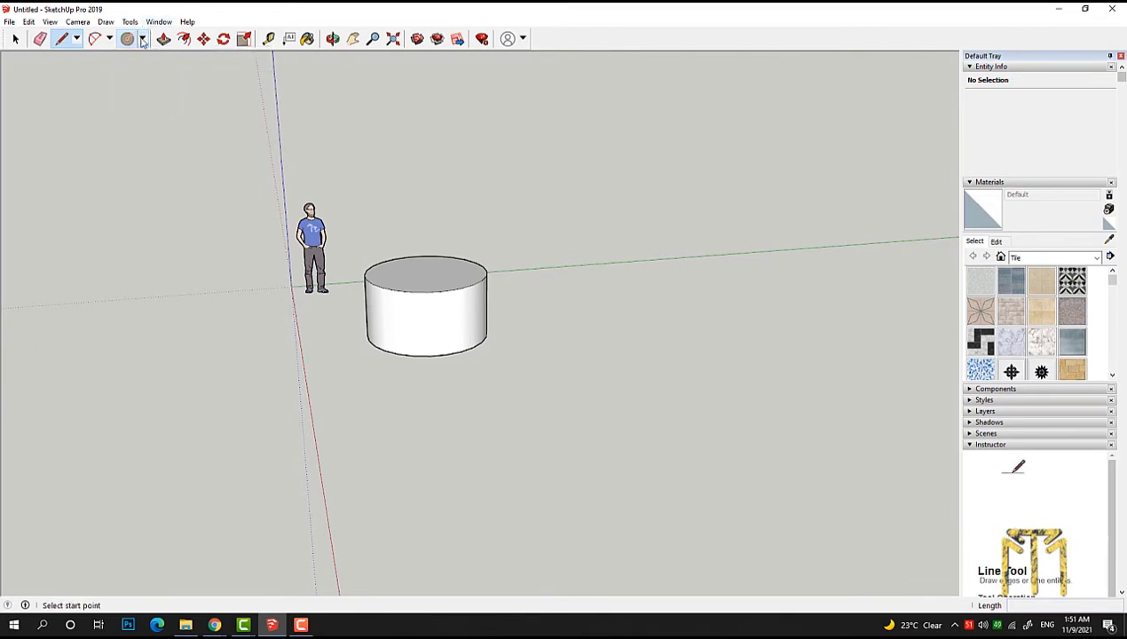
click(553, 367)
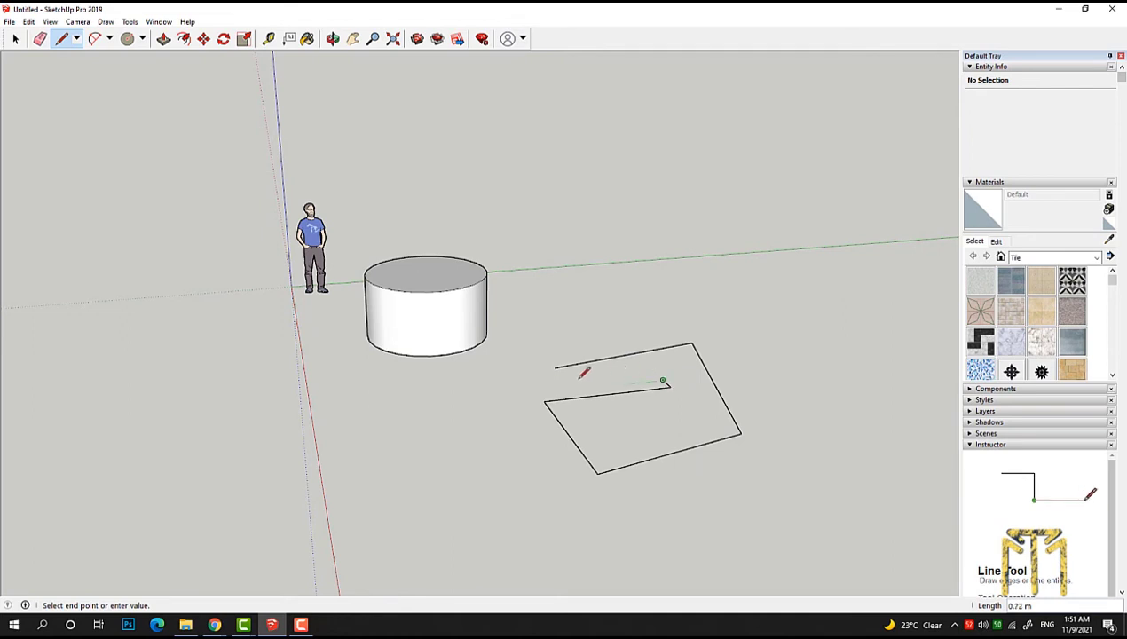
click(554, 367)
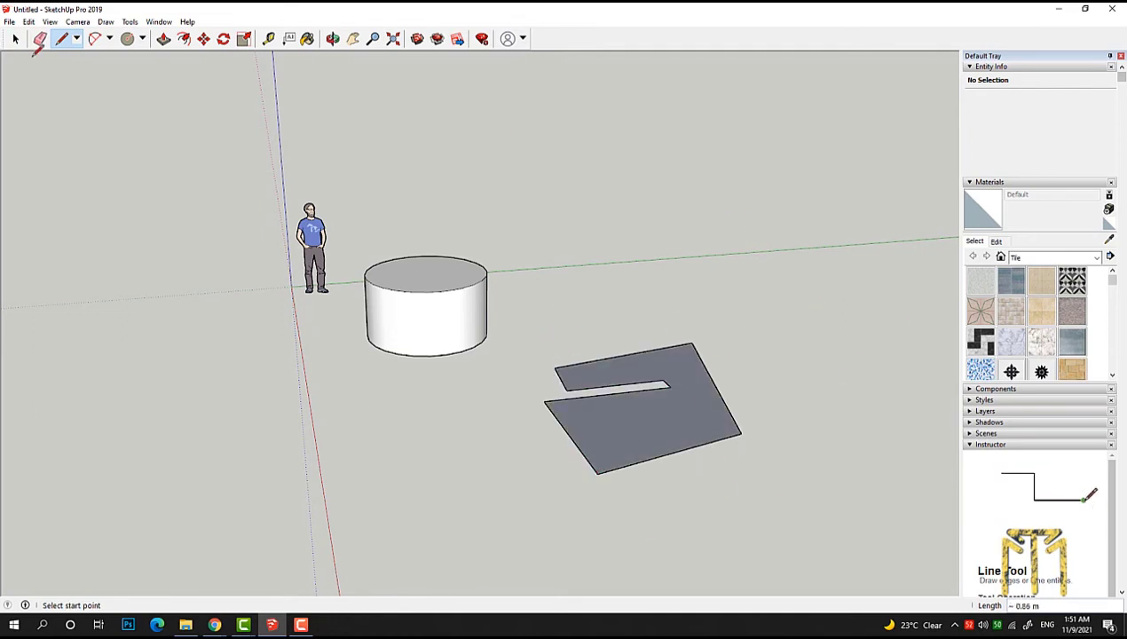
Step: Switch the line tool to Freehand
click(76, 39)
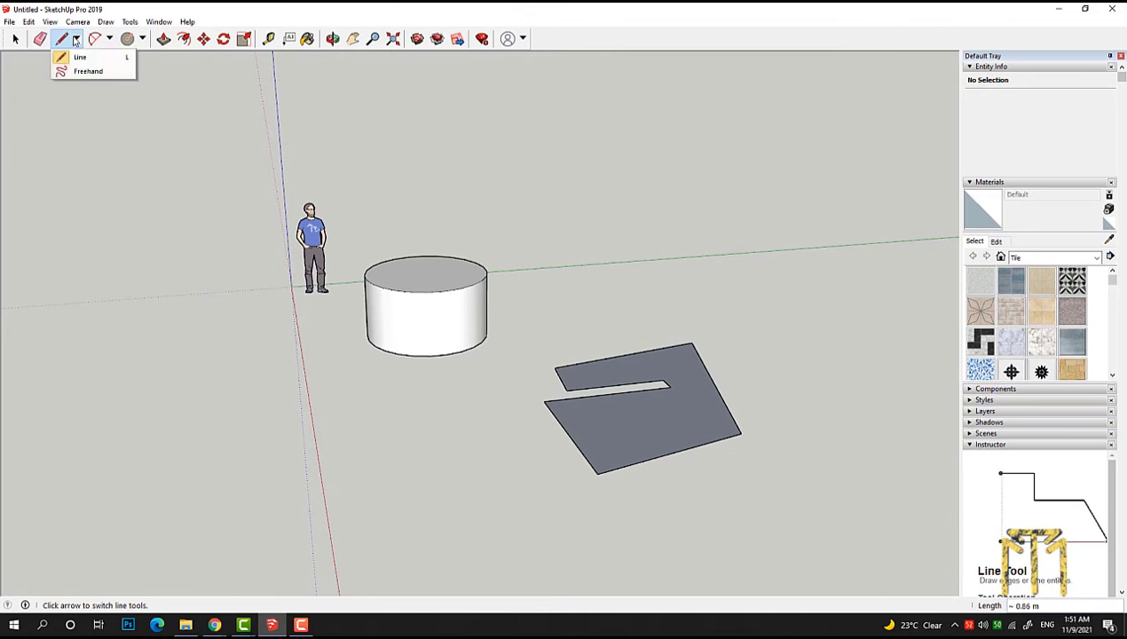
click(75, 39)
click(76, 40)
Step: Trace a closed wavy freehand loop on the ground beside the notched face
click(87, 71)
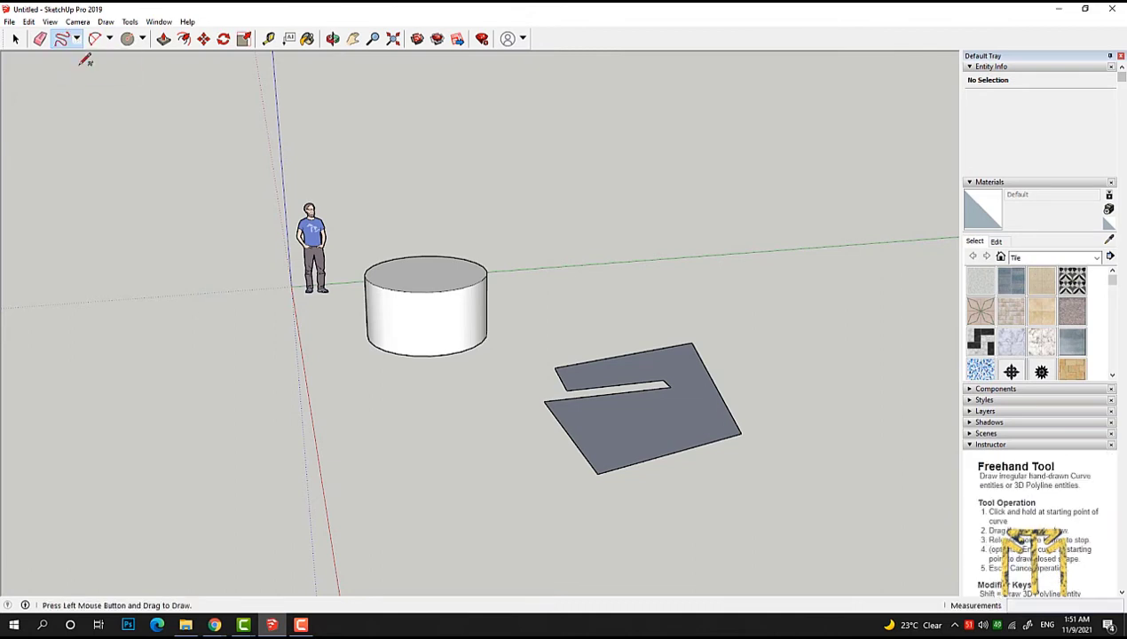
middle_drag(264, 219, 73, 296)
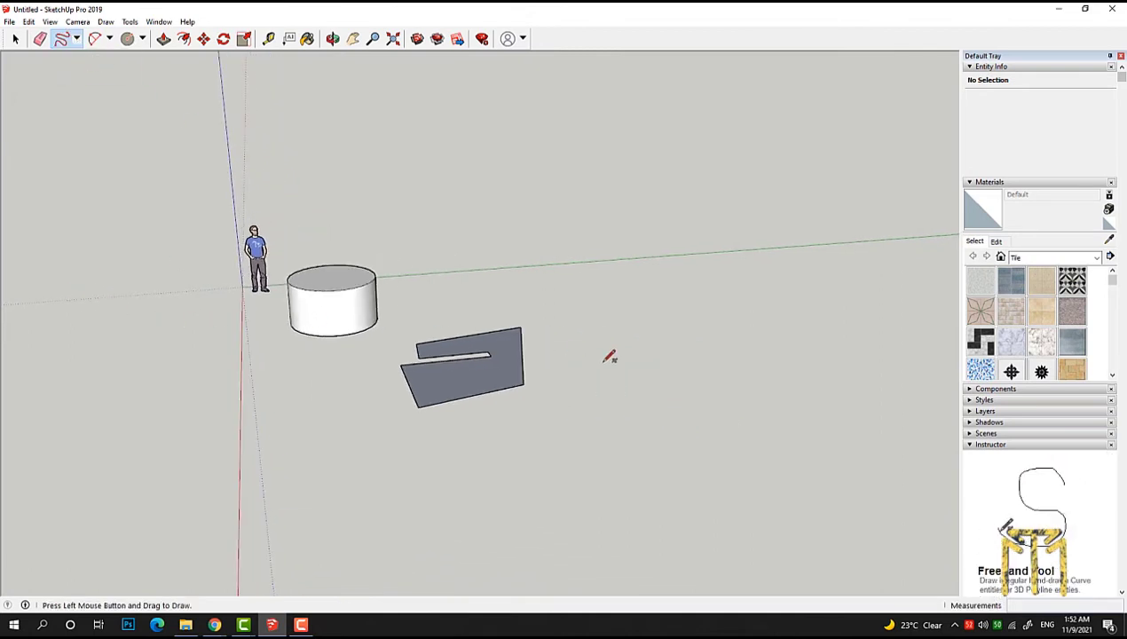
drag(609, 388, 591, 345)
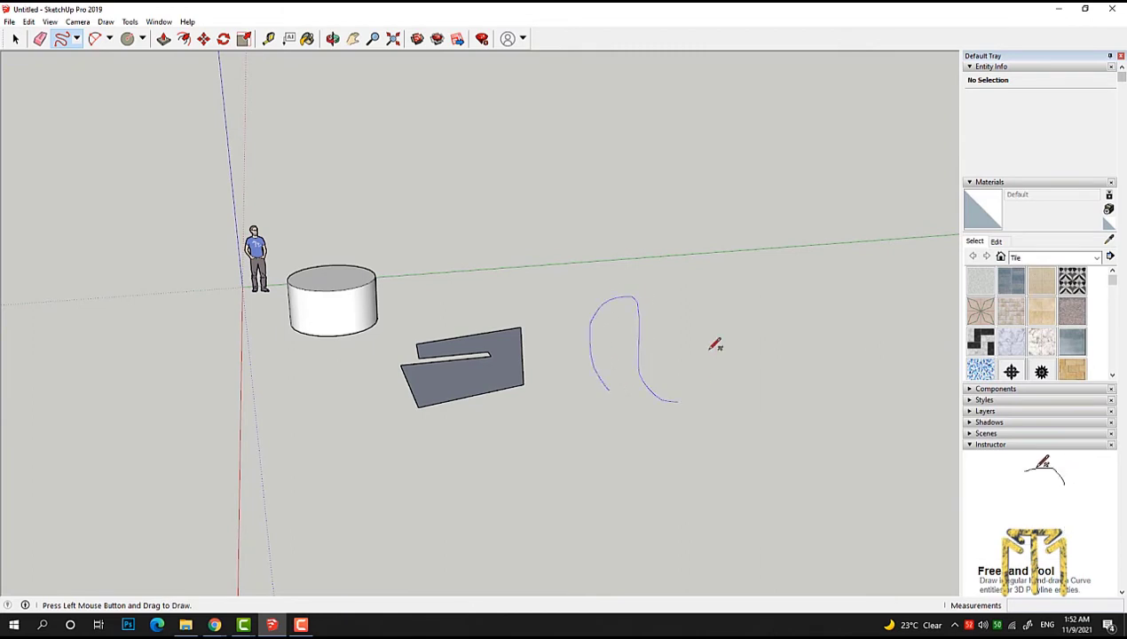
drag(669, 433, 586, 438)
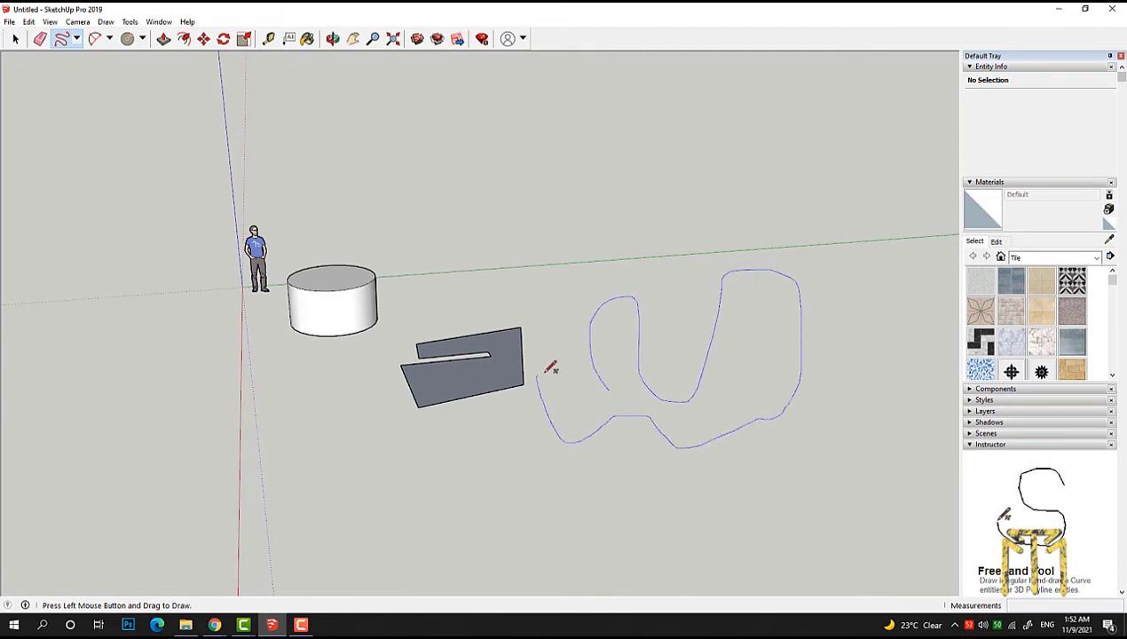
mouse_move(544, 372)
mouse_down()
mouse_move(578, 393)
mouse_move(609, 390)
mouse_up()
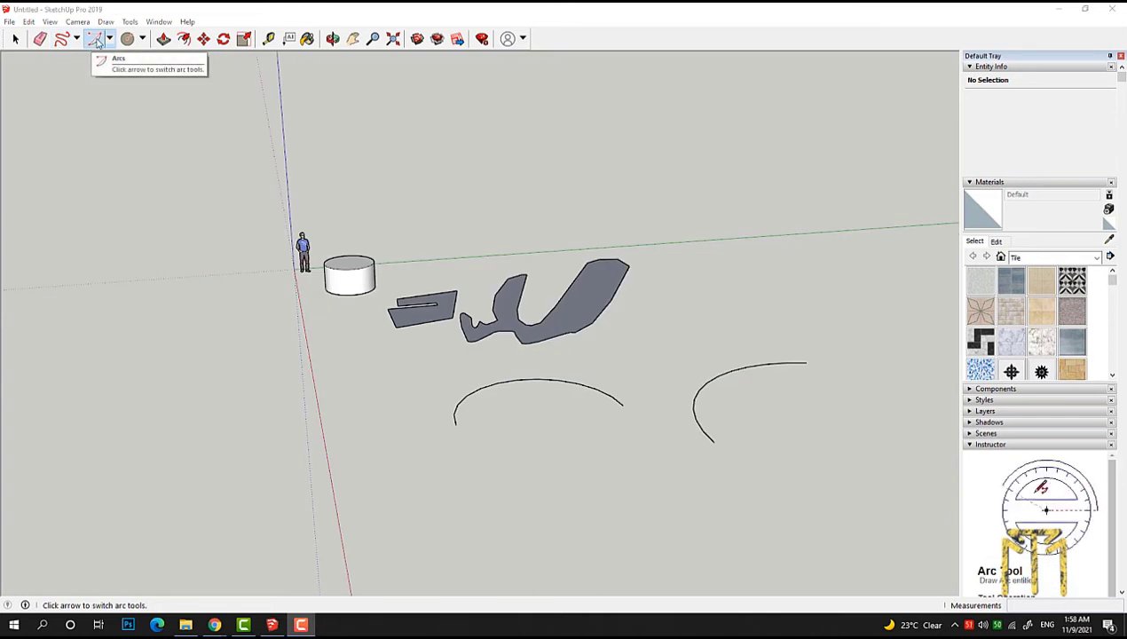
Step: Draw a centre-point arc below the existing arcs
click(109, 39)
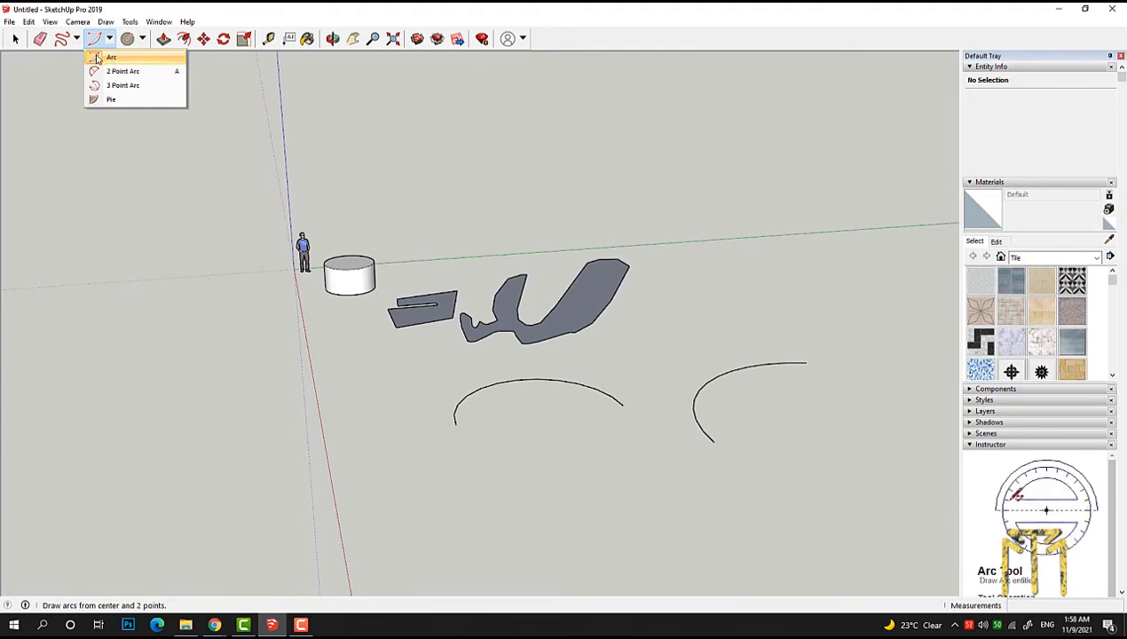
click(165, 57)
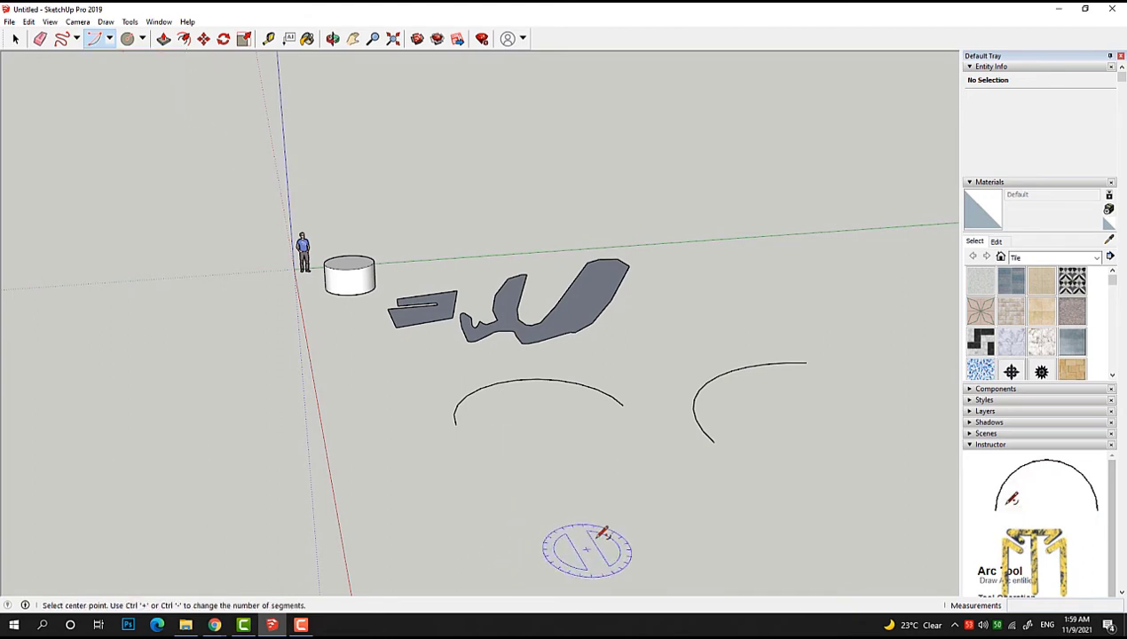
click(565, 500)
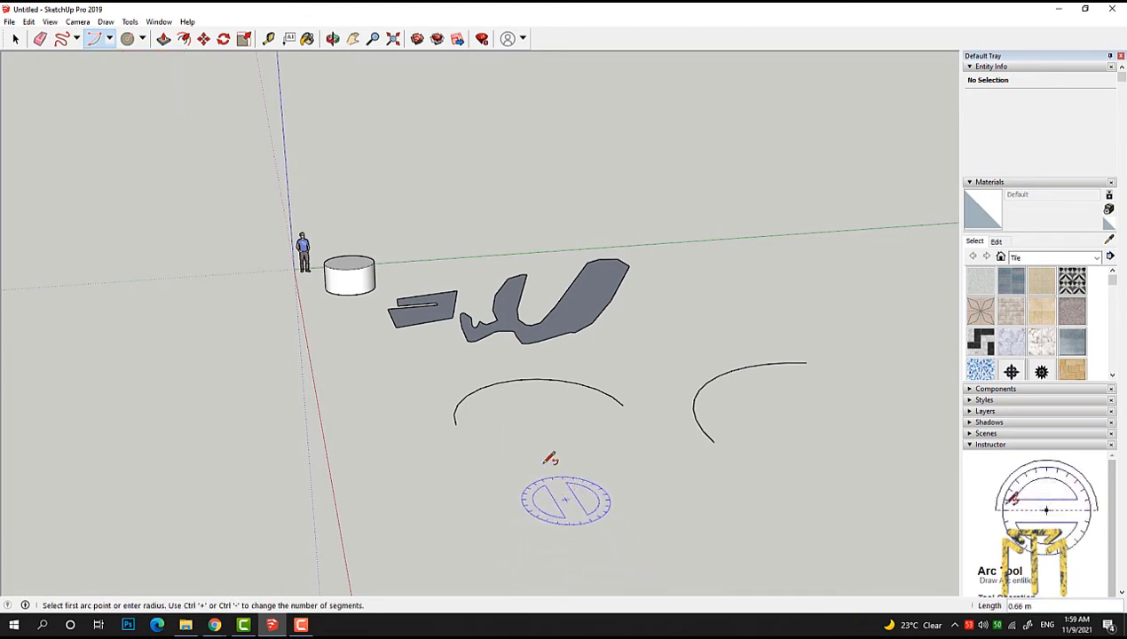
click(524, 413)
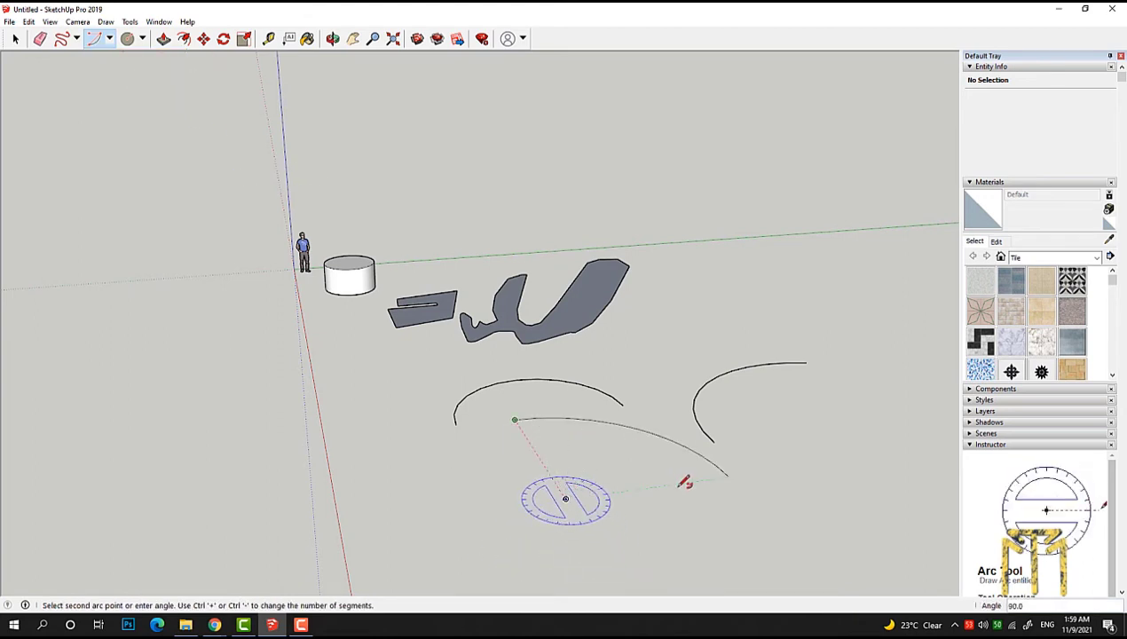
click(728, 476)
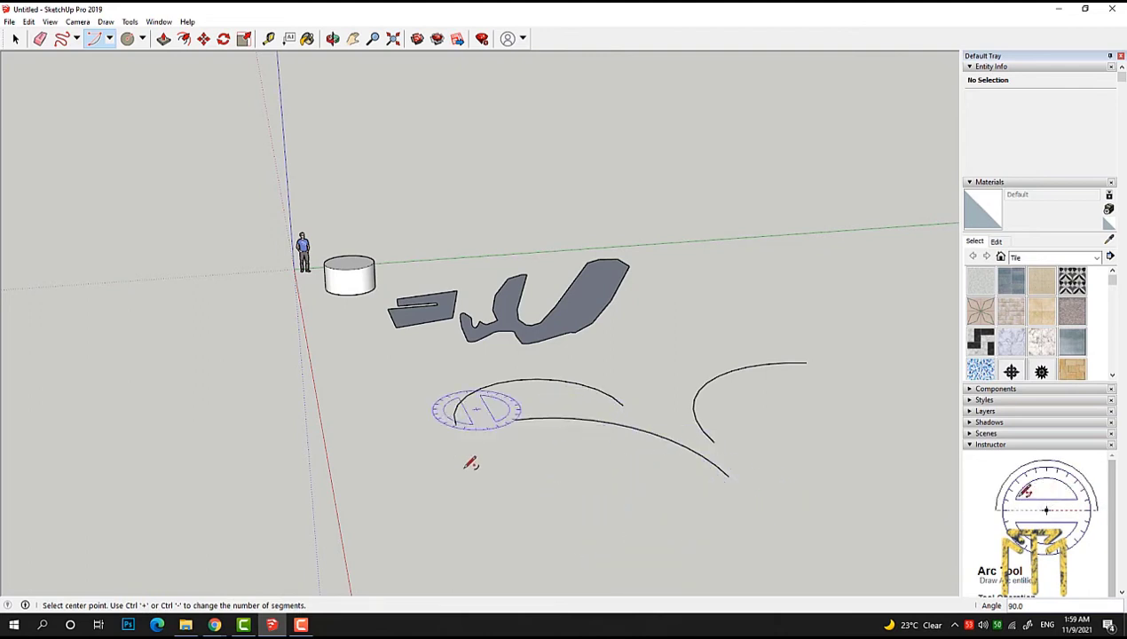
Step: Draw a 2 Point Arc with a 3.97 m bulge farther back to the right
click(110, 38)
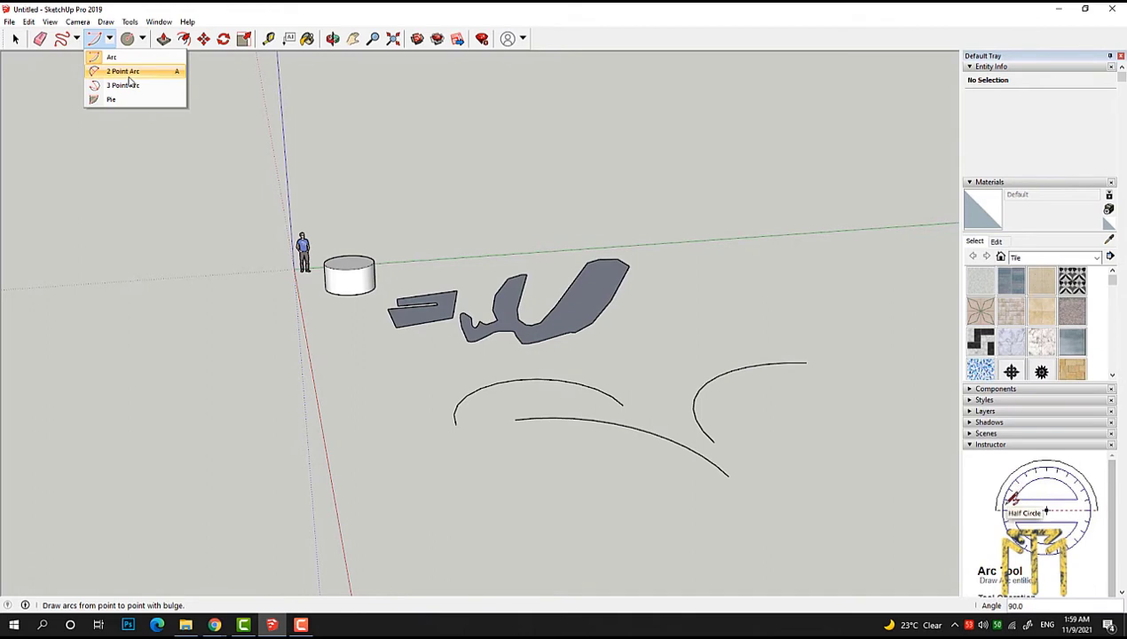
click(128, 76)
scroll(355, 275, down, 3)
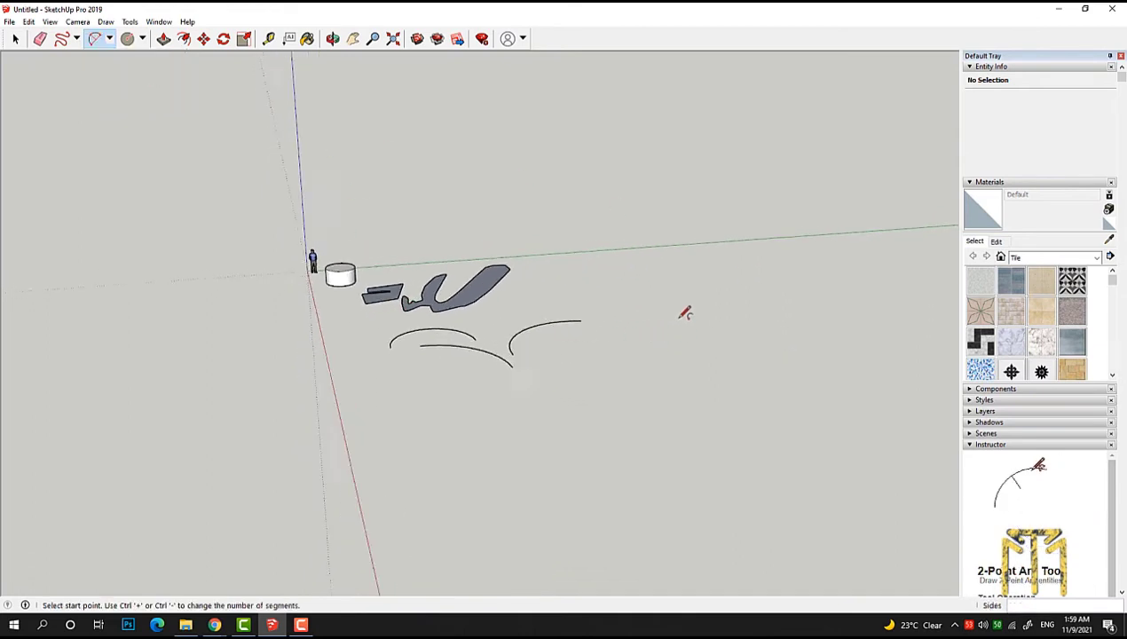
scroll(665, 306, up, 3)
click(569, 273)
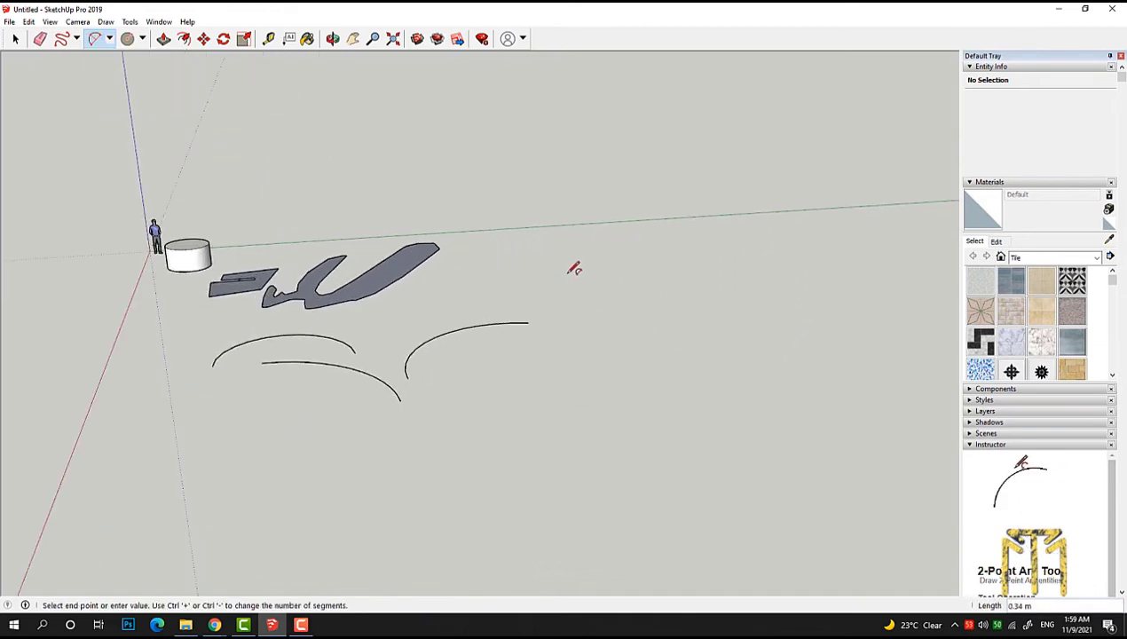
click(662, 265)
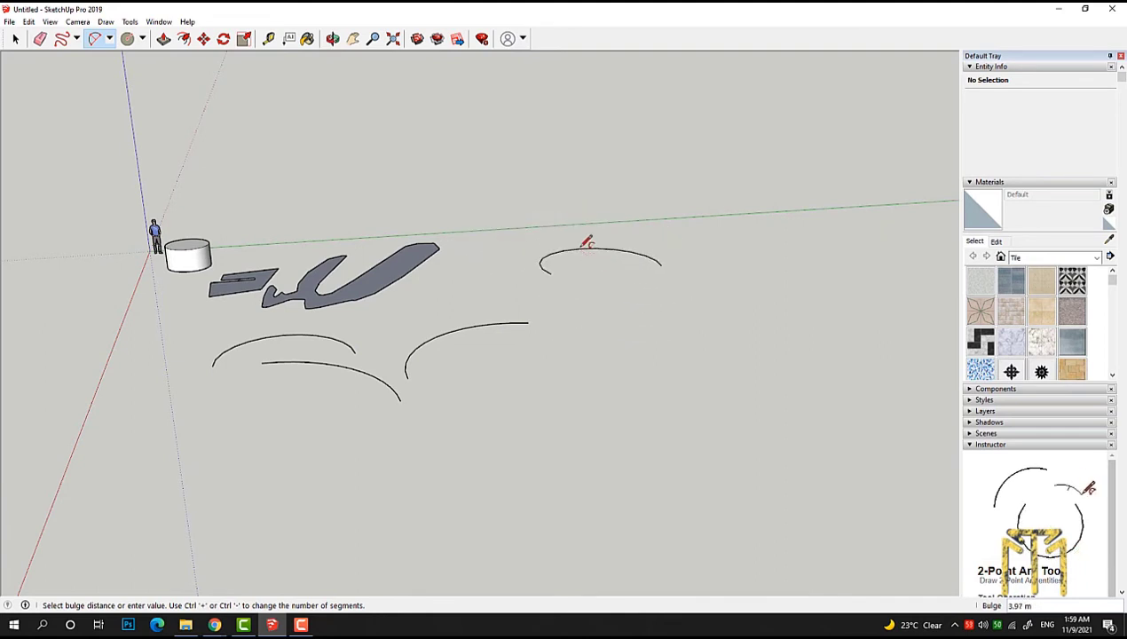
click(583, 248)
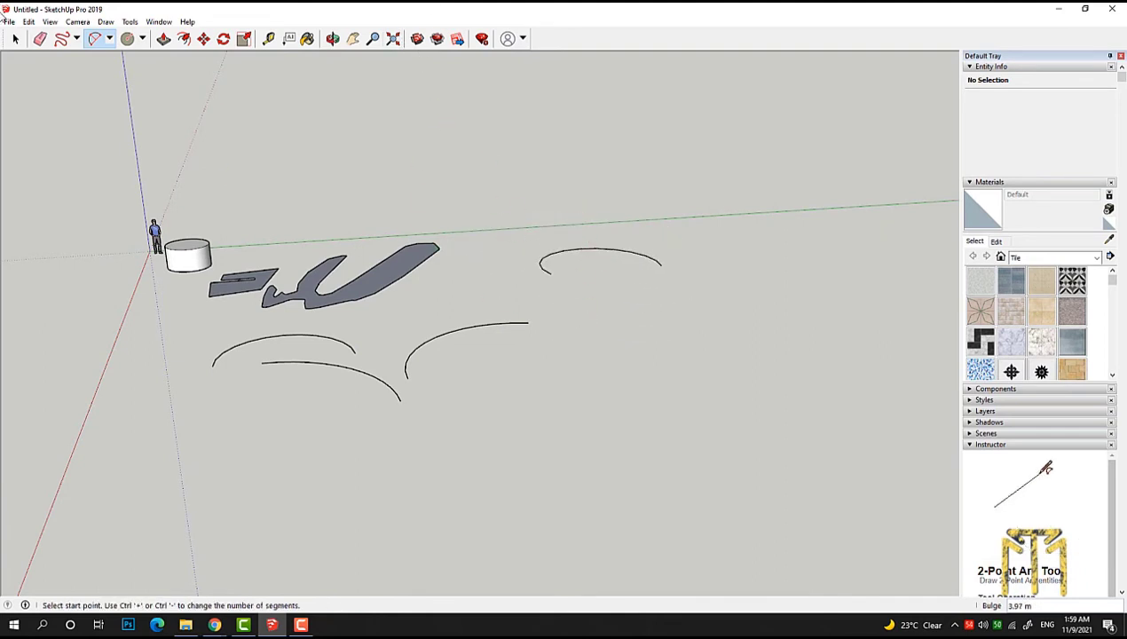
Step: Draw a third 3-point arc, sweeping about 213.3°, to the right of the earlier arcs
click(109, 41)
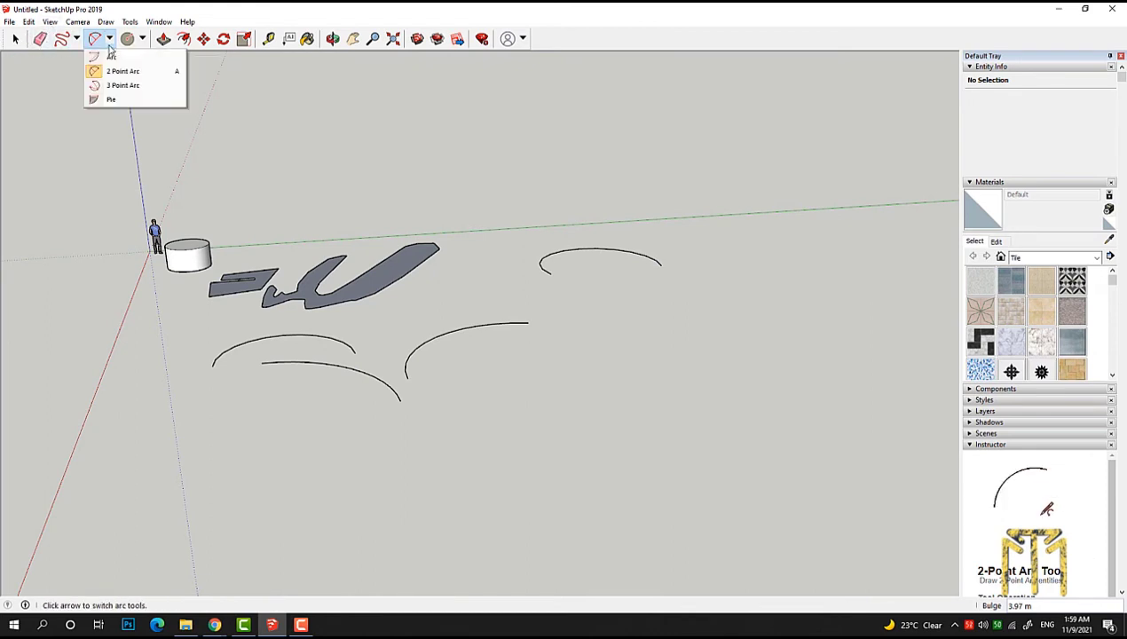
click(123, 86)
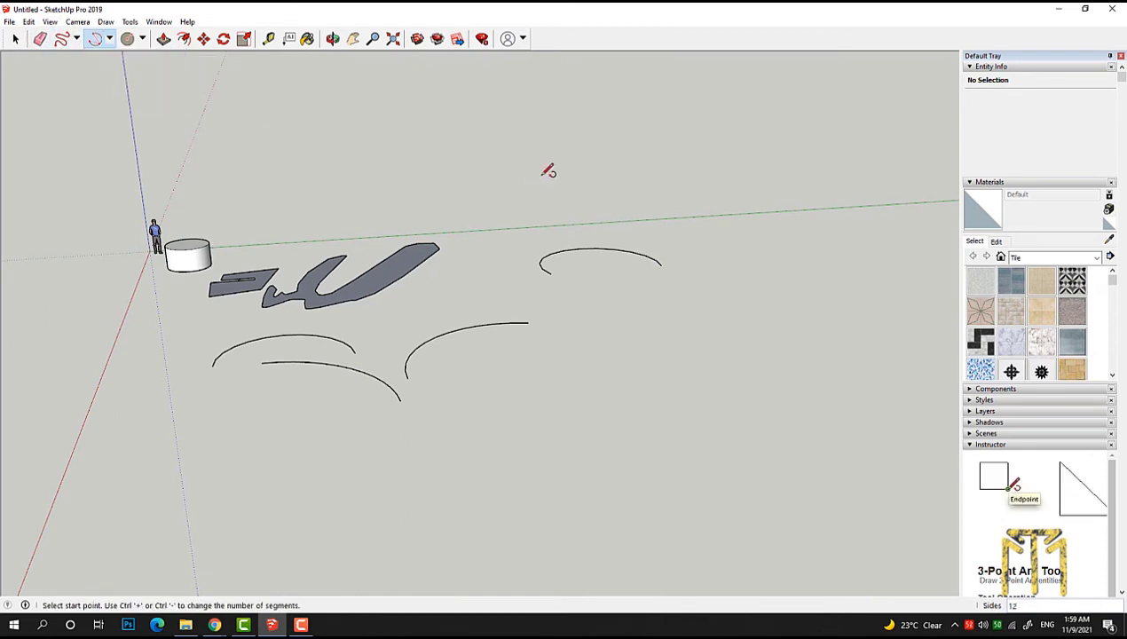
scroll(533, 365, down, 2)
scroll(465, 352, up, 3)
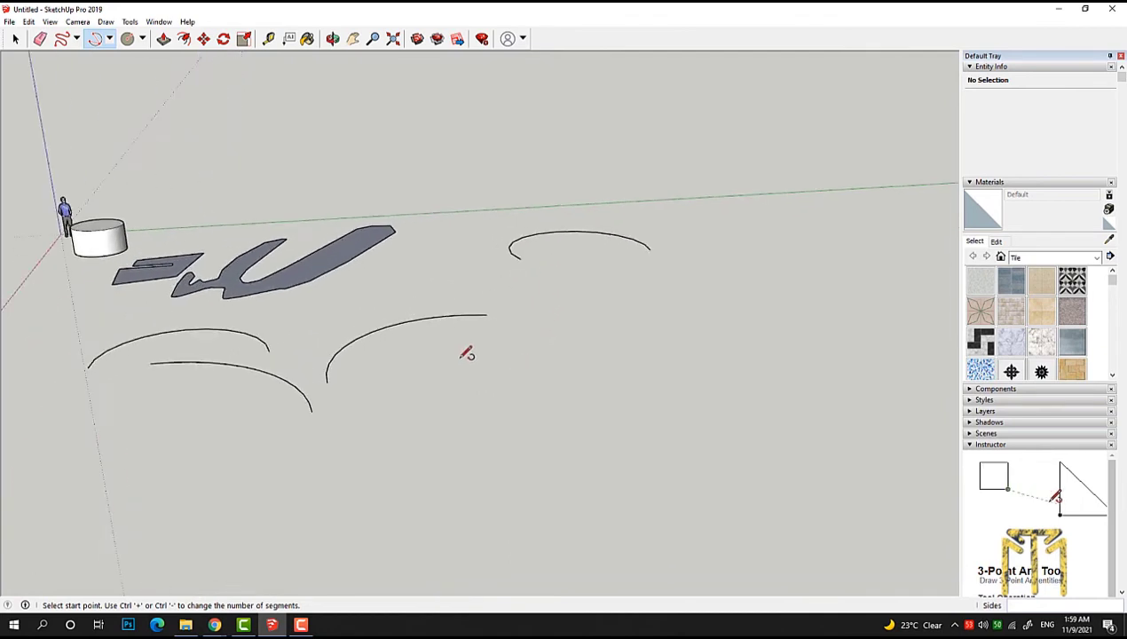
scroll(479, 422, up, 2)
click(544, 433)
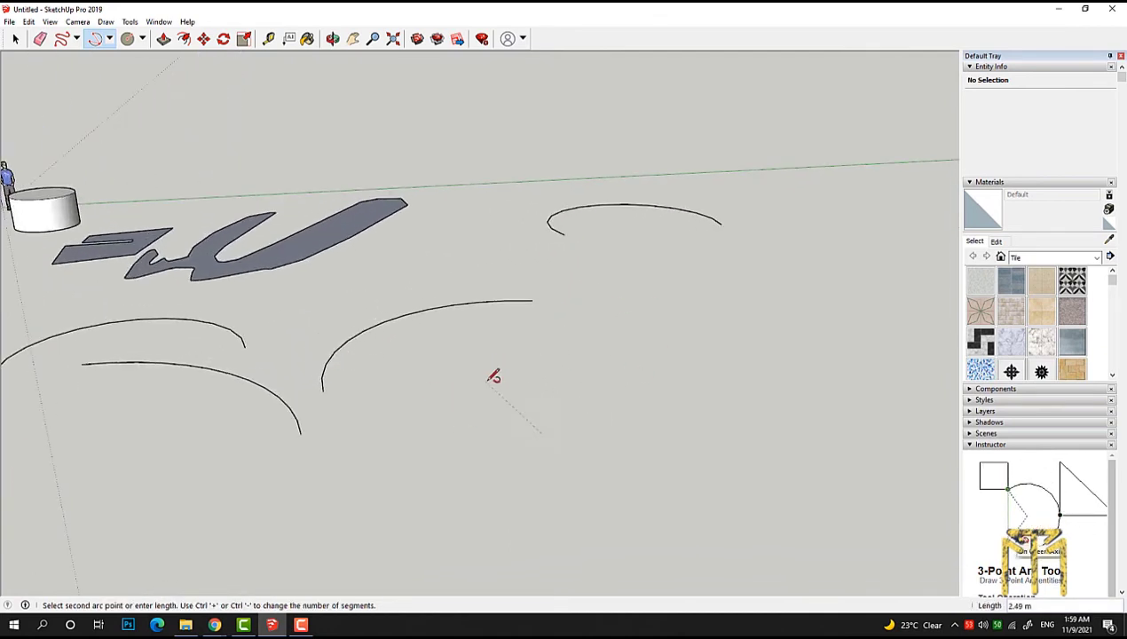
click(514, 371)
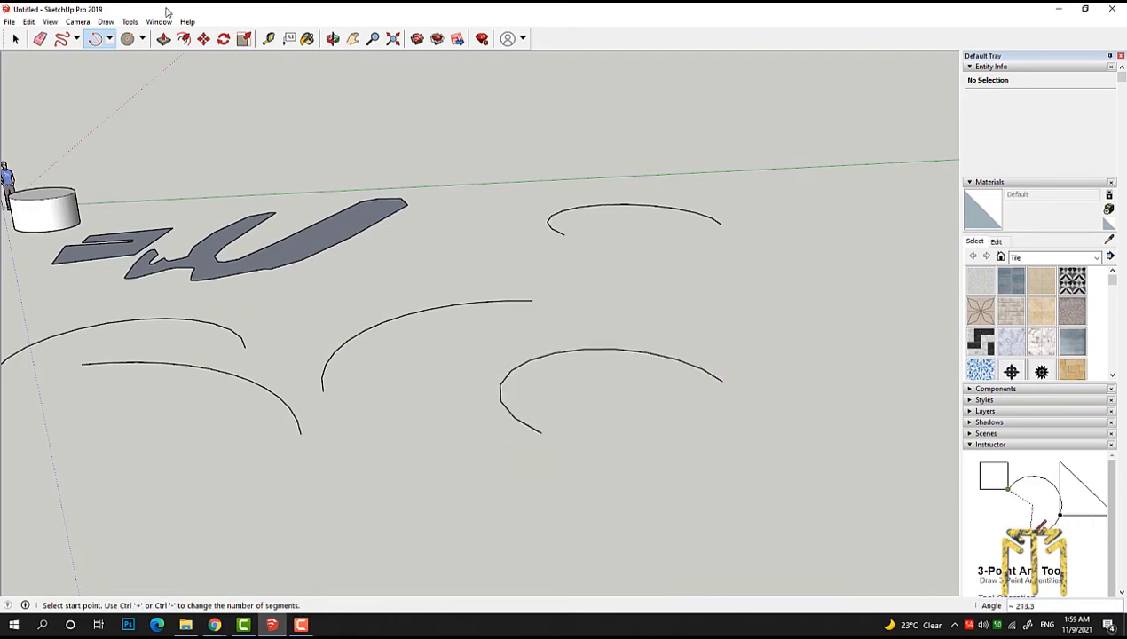
click(109, 40)
Step: With the Pie tool, draw a first pie face sweeping about 68.7° in front of the arcs
click(111, 99)
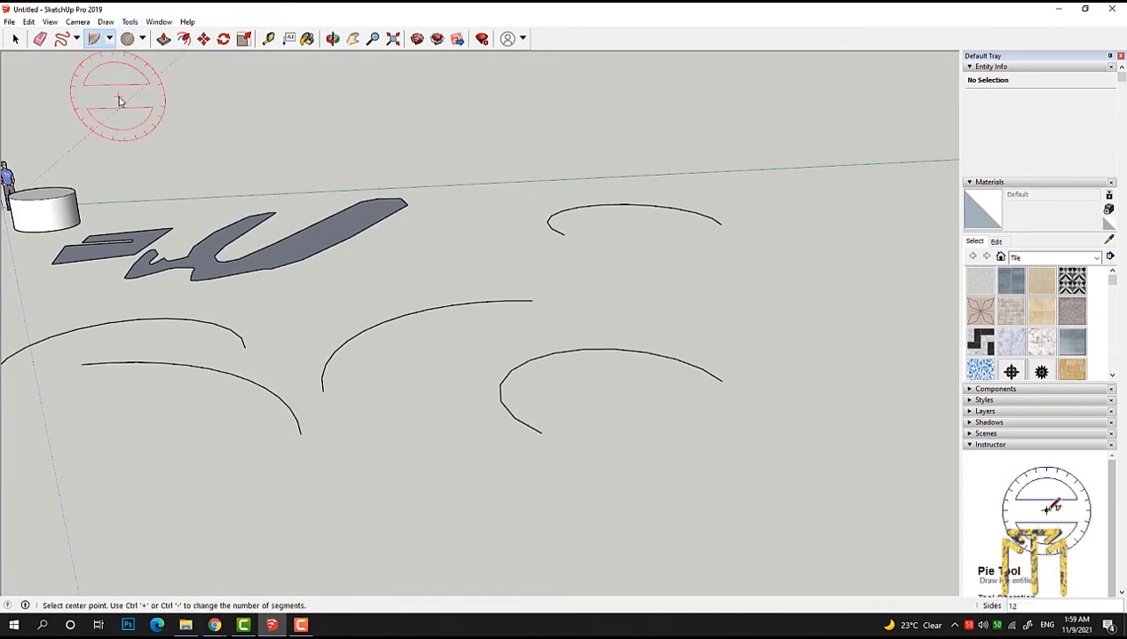
scroll(741, 319, down, 2)
scroll(566, 251, down, 3)
scroll(503, 422, up, 1)
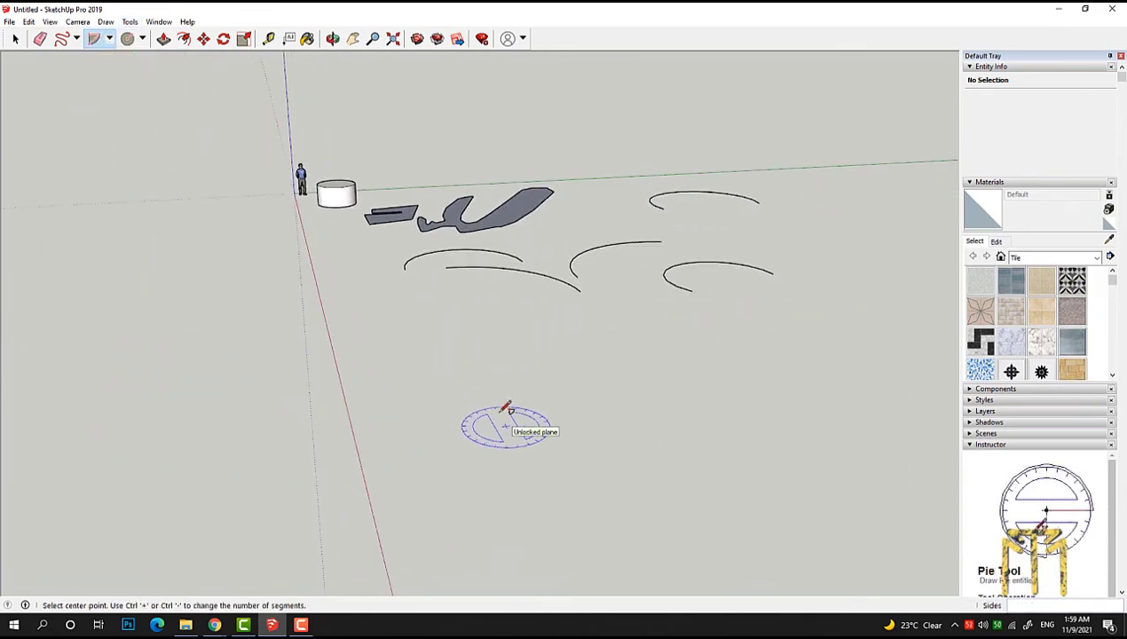
scroll(478, 357, up, 2)
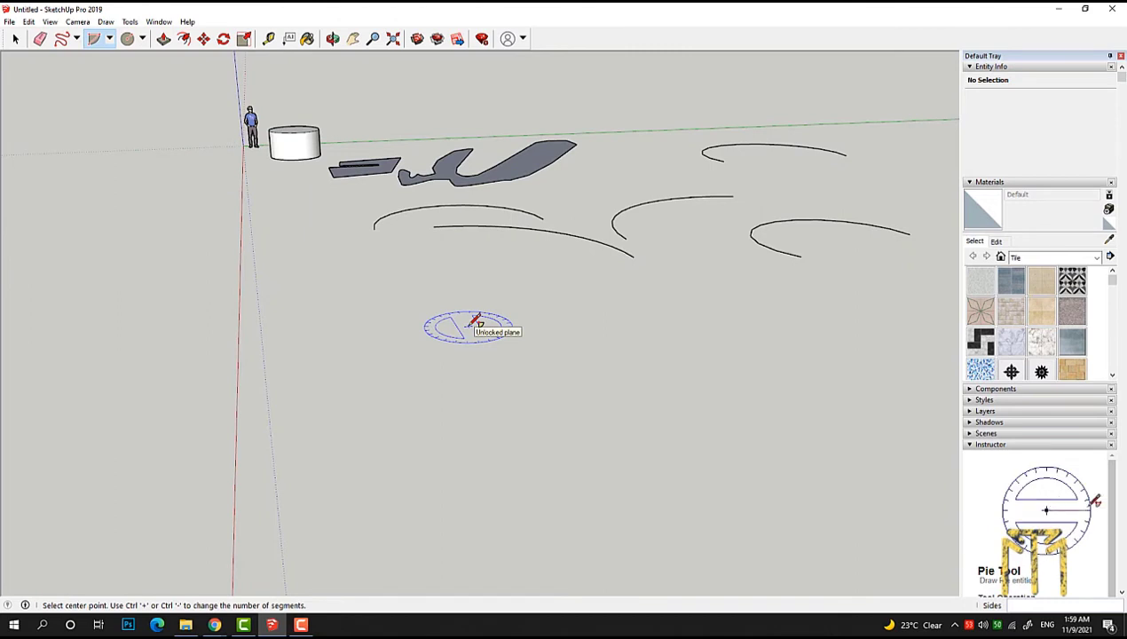
click(399, 441)
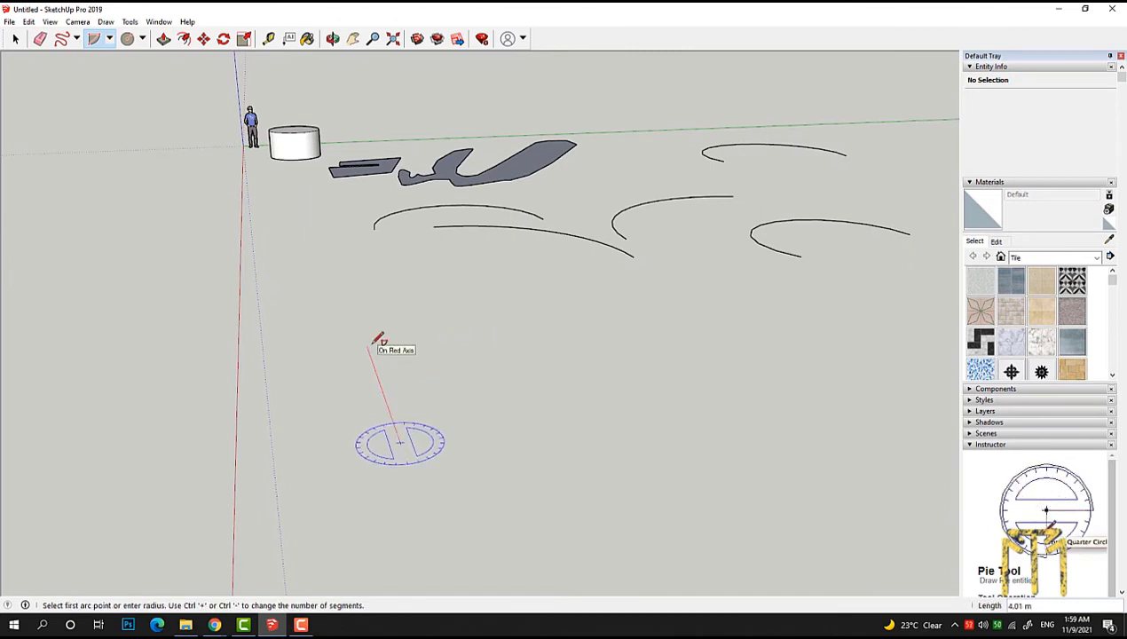
click(367, 346)
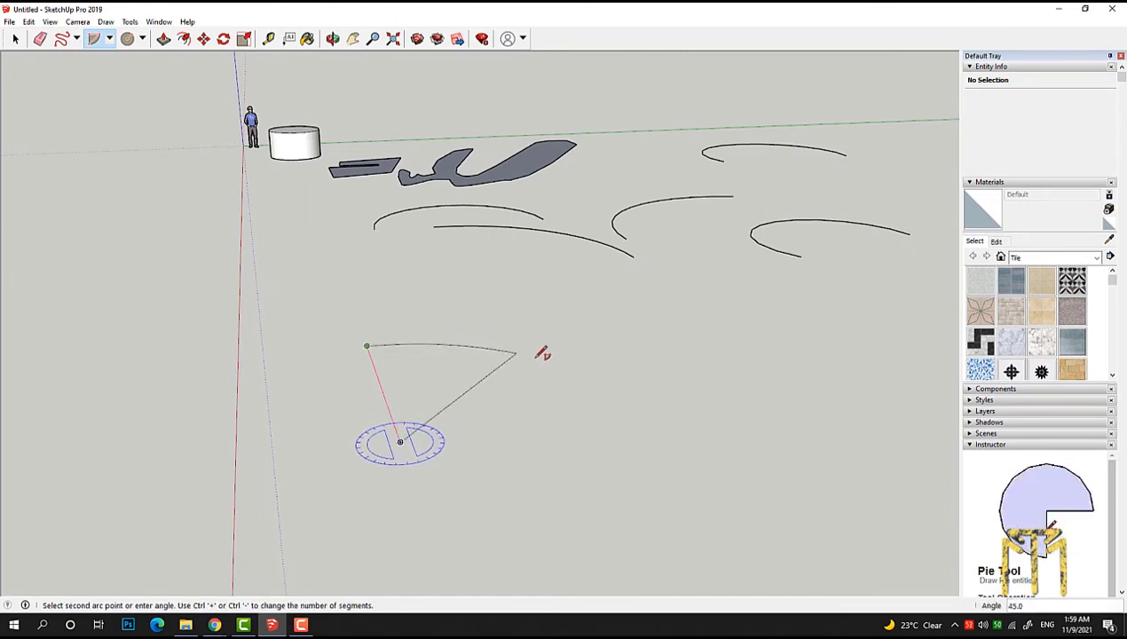
click(624, 410)
Step: Add two more pie faces, sweeping about 186.1° and a large 270°
scroll(327, 360, down, 3)
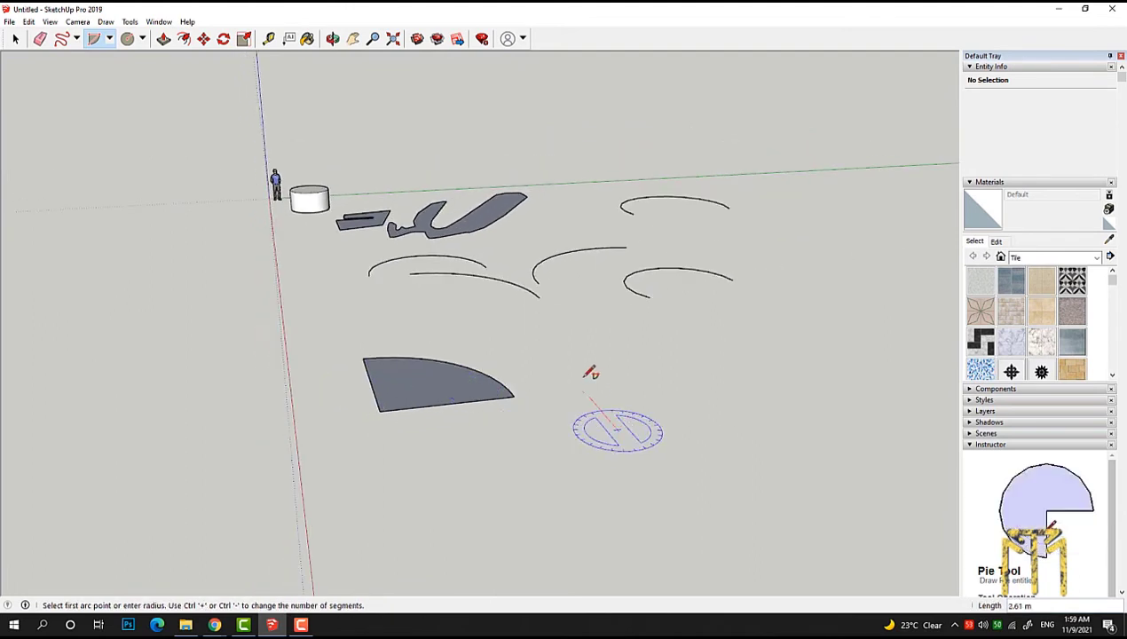
click(559, 362)
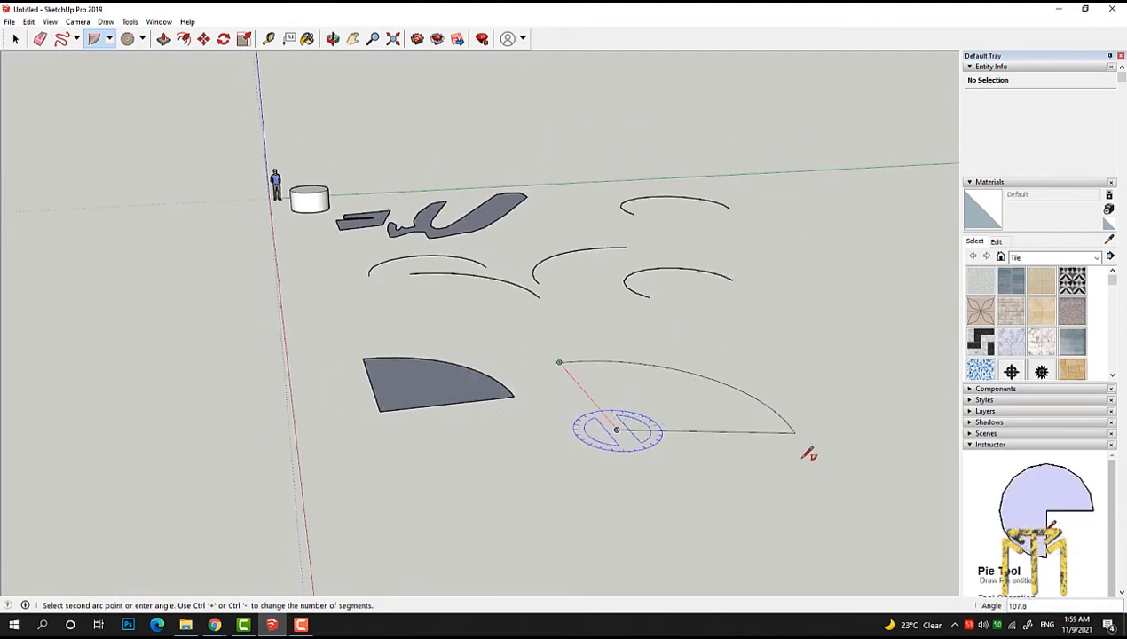
click(720, 543)
scroll(503, 262, down, 3)
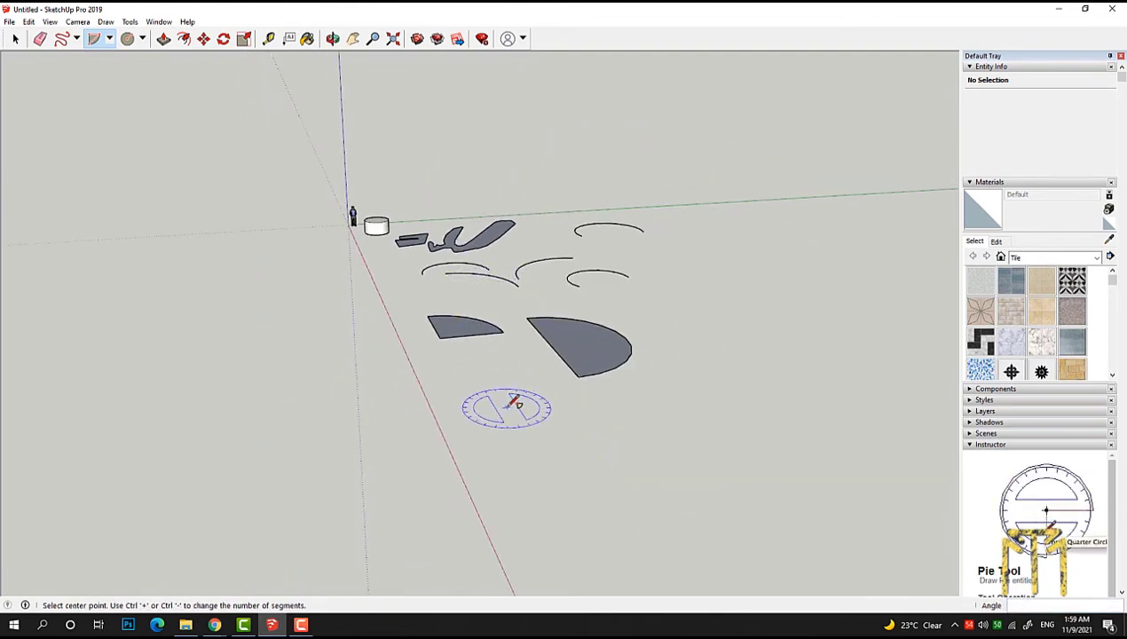
click(541, 460)
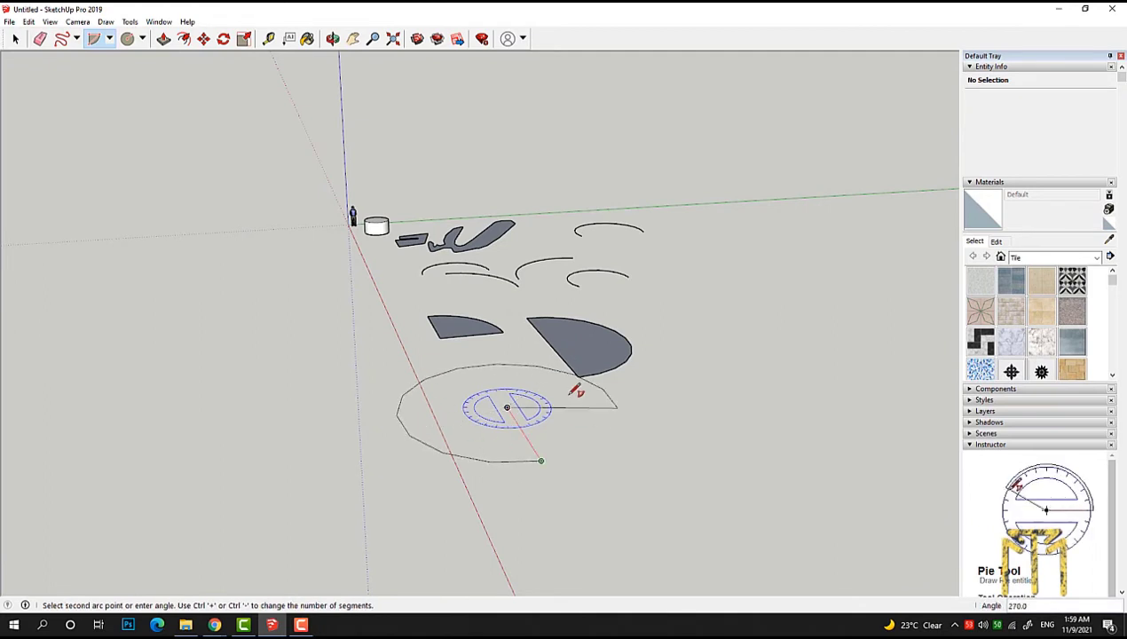
click(588, 390)
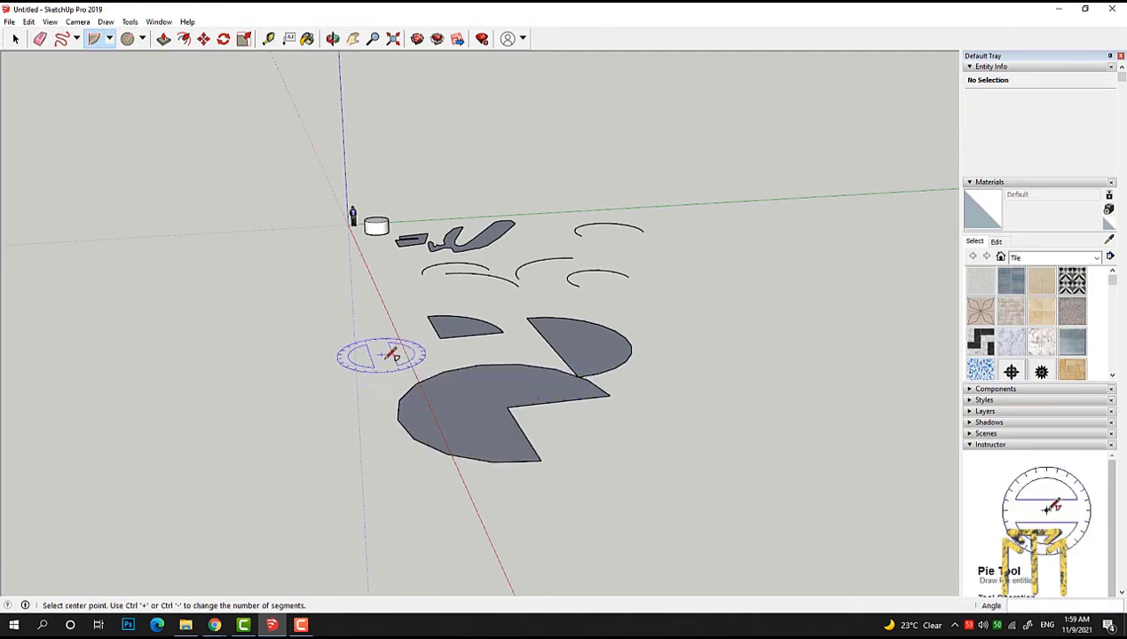
scroll(390, 352, down, 2)
scroll(372, 239, up, 3)
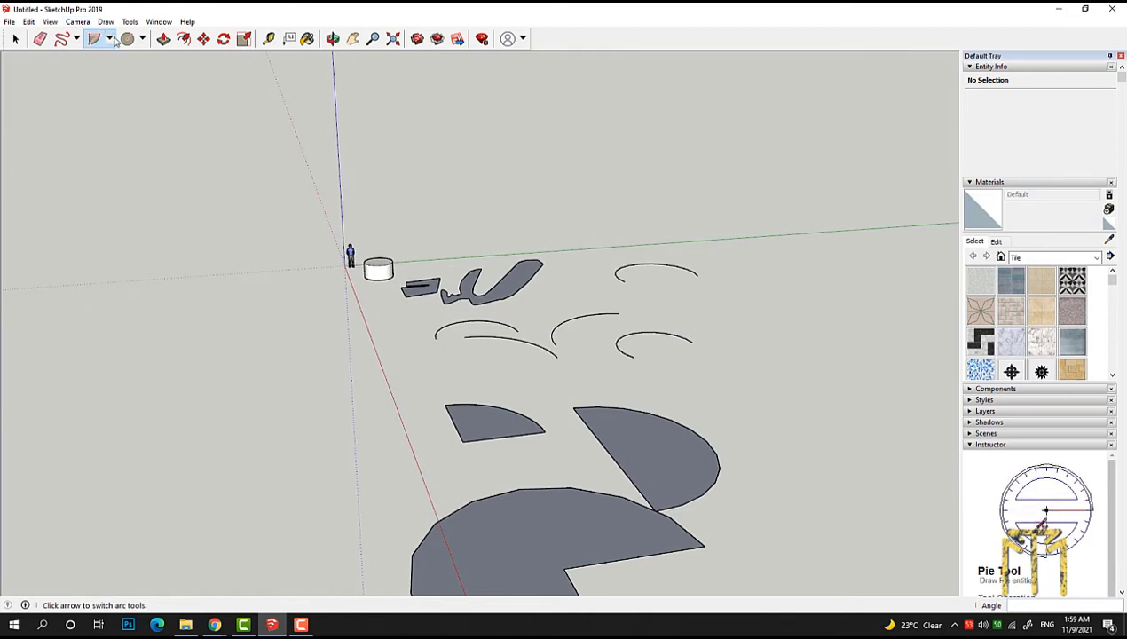
click(110, 39)
Step: Draw a filled rectangle about 8.15 m by 9.03 m on the ground near the arcs
click(142, 39)
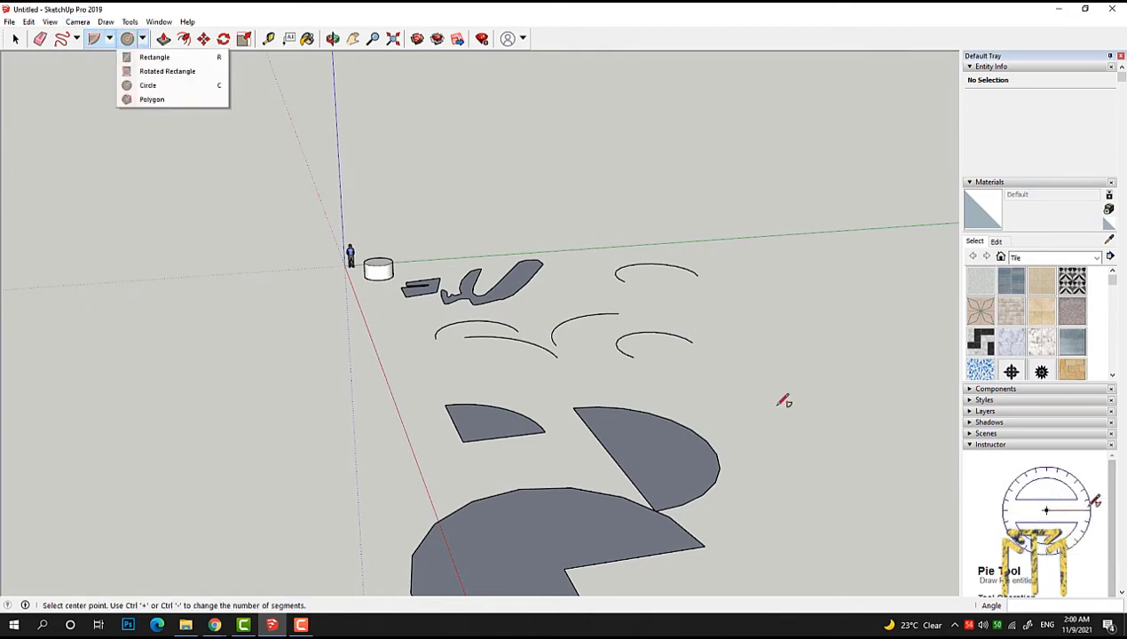
key(Escape)
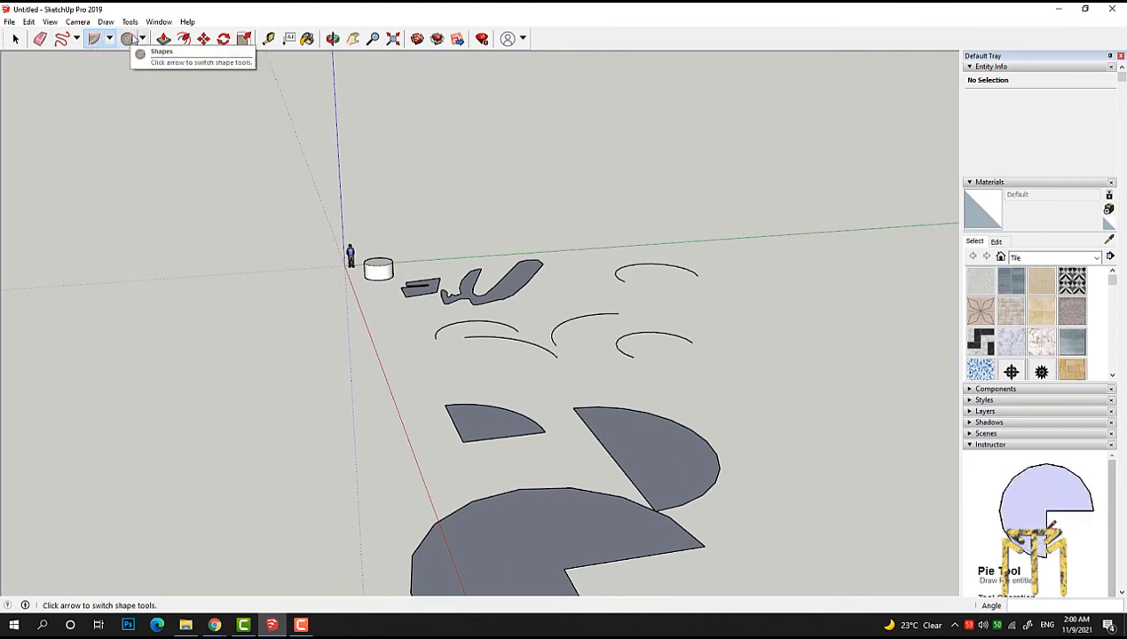
click(143, 42)
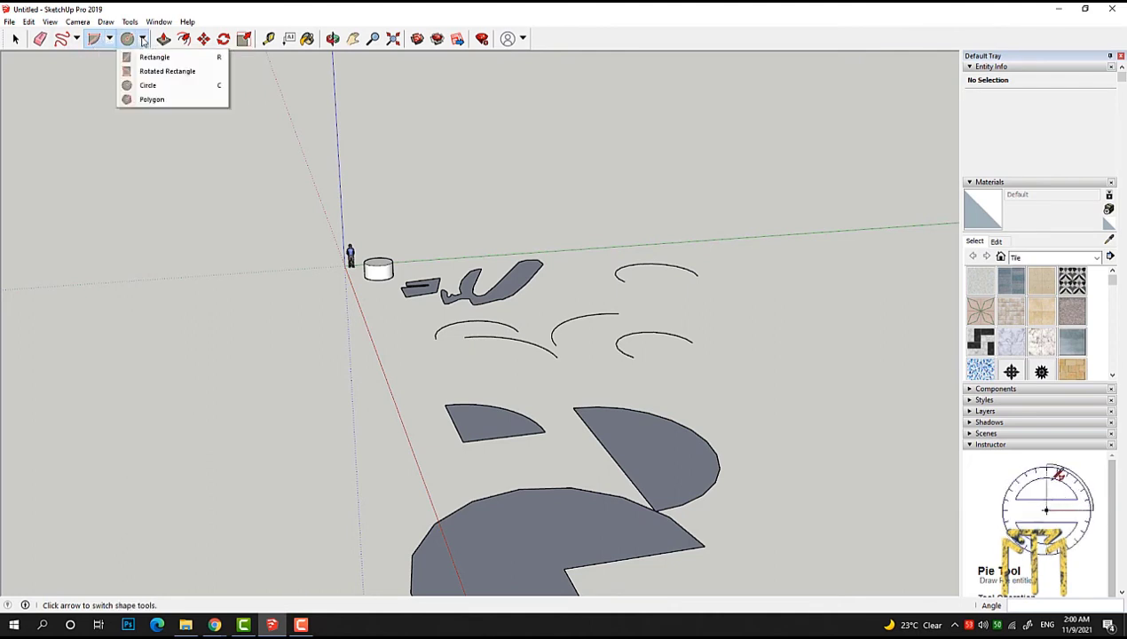
click(143, 41)
scroll(755, 290, up, 2)
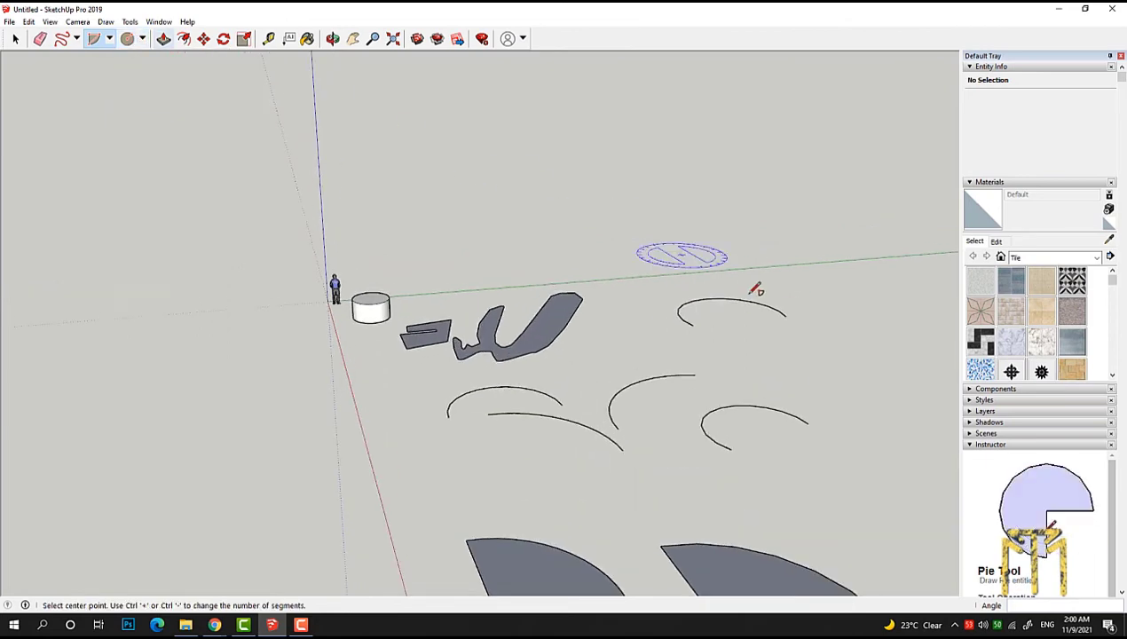
scroll(151, 319, up, 2)
scroll(173, 134, up, 2)
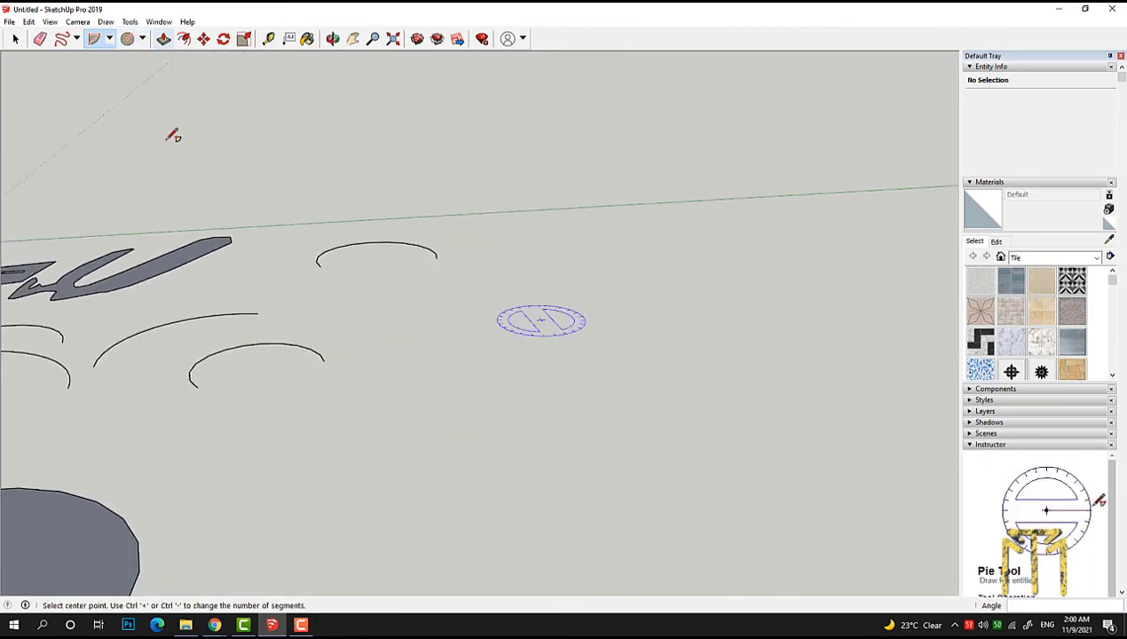
click(142, 39)
click(149, 55)
click(371, 309)
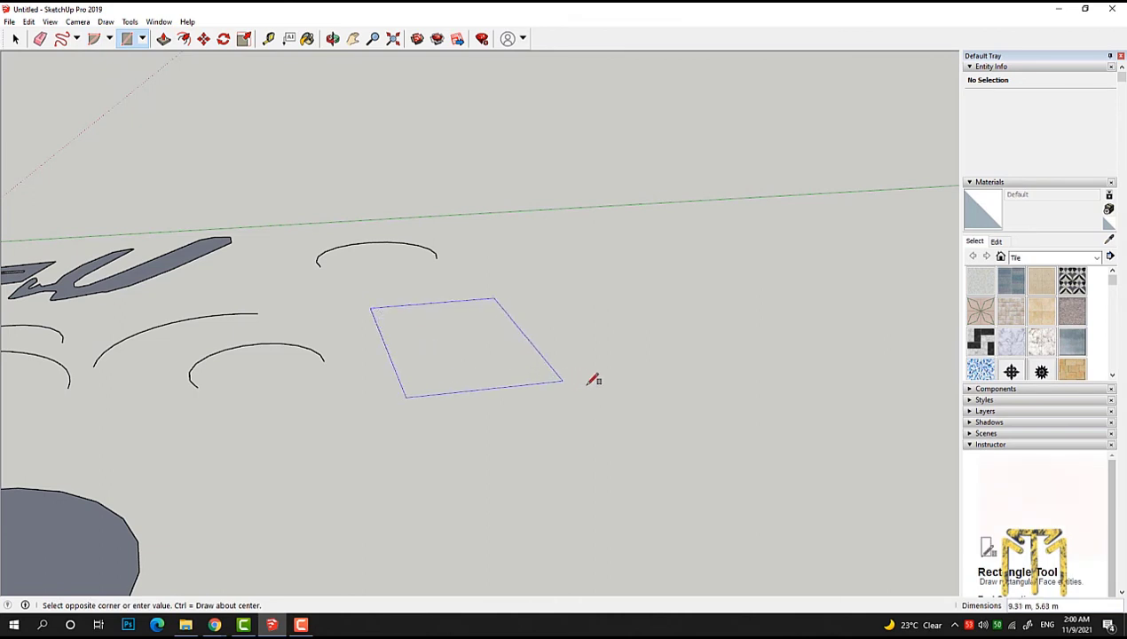
click(646, 361)
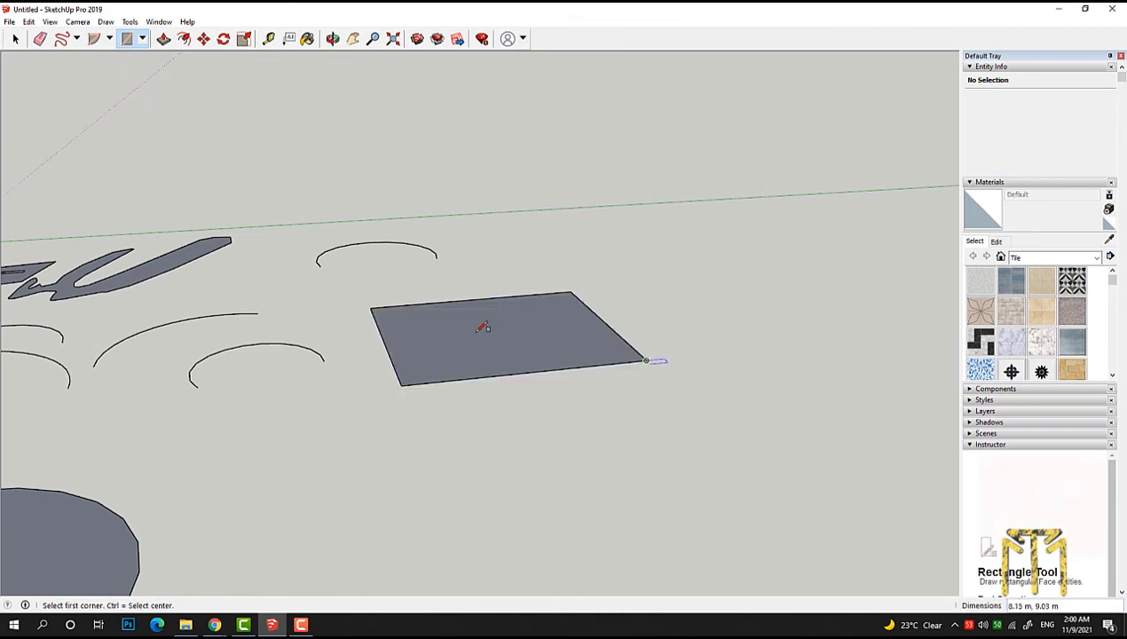
Step: Switch to the Rotated Rectangle tool from the Shapes dropdown
click(142, 39)
click(155, 75)
click(143, 41)
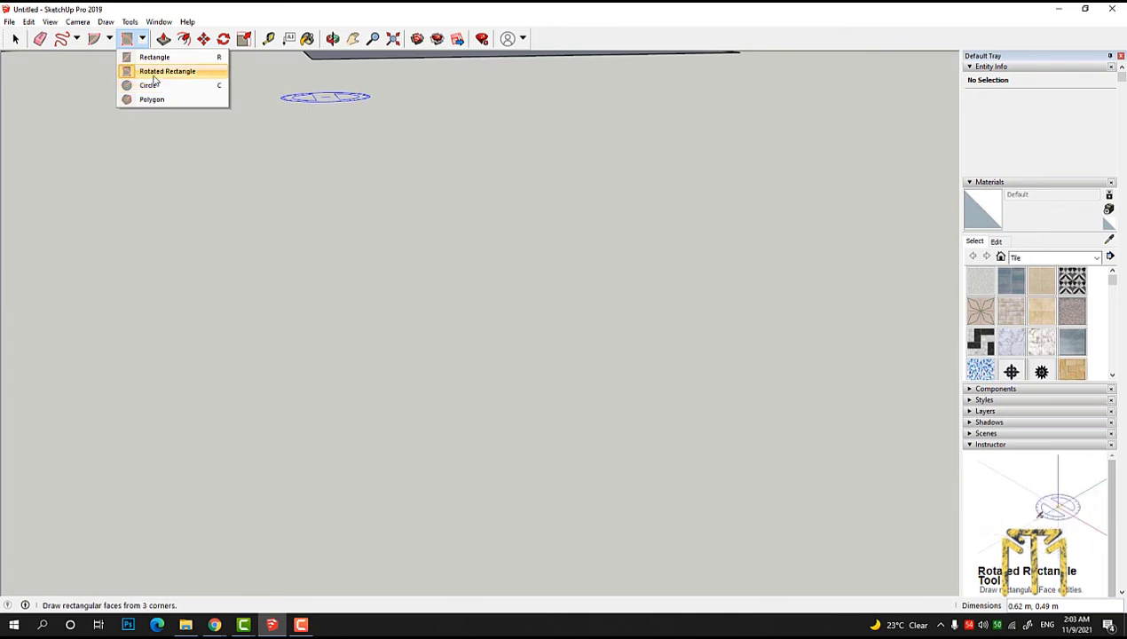
Step: Draw a rotated rectangle face, angled to the axes, below the first rectangle
click(154, 76)
scroll(633, 350, down, 3)
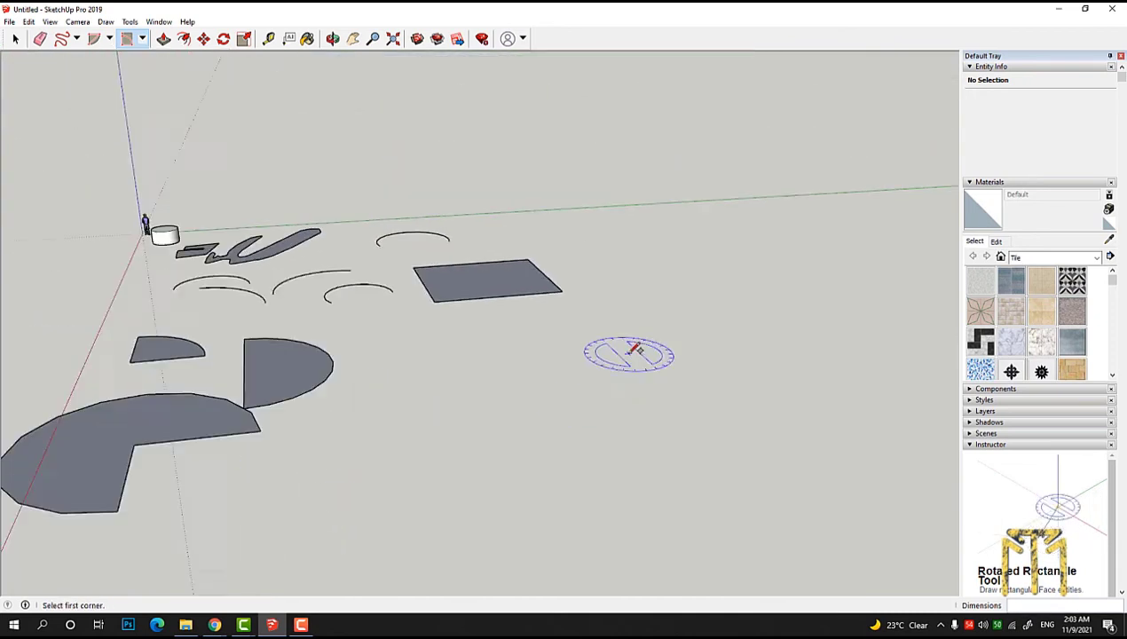
scroll(452, 350, down, 2)
scroll(495, 395, up, 4)
click(494, 399)
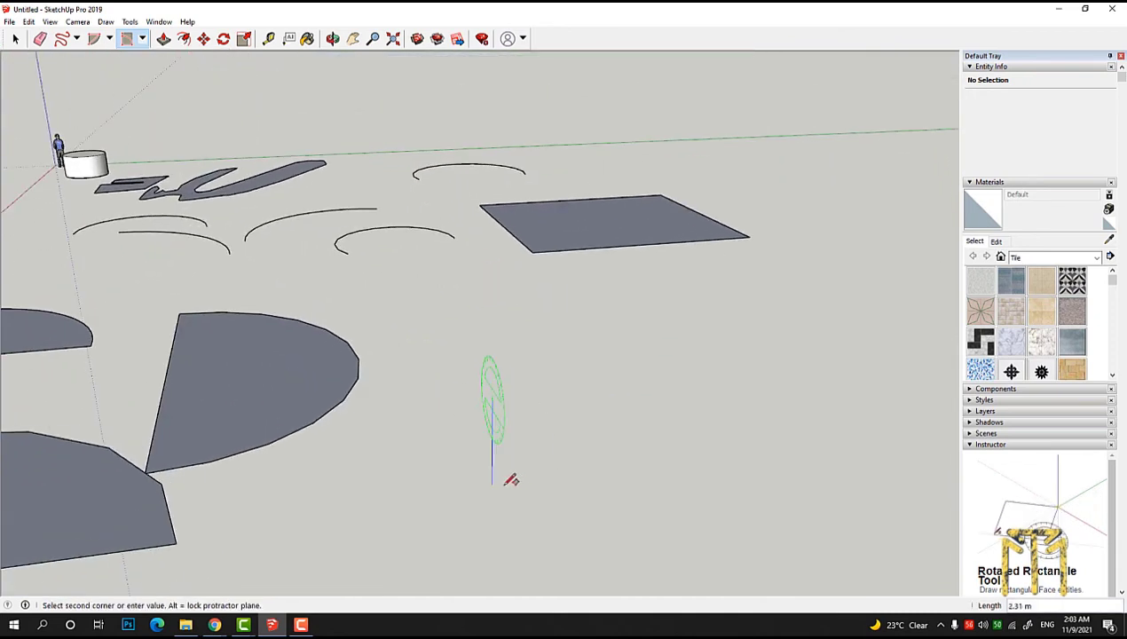
click(543, 479)
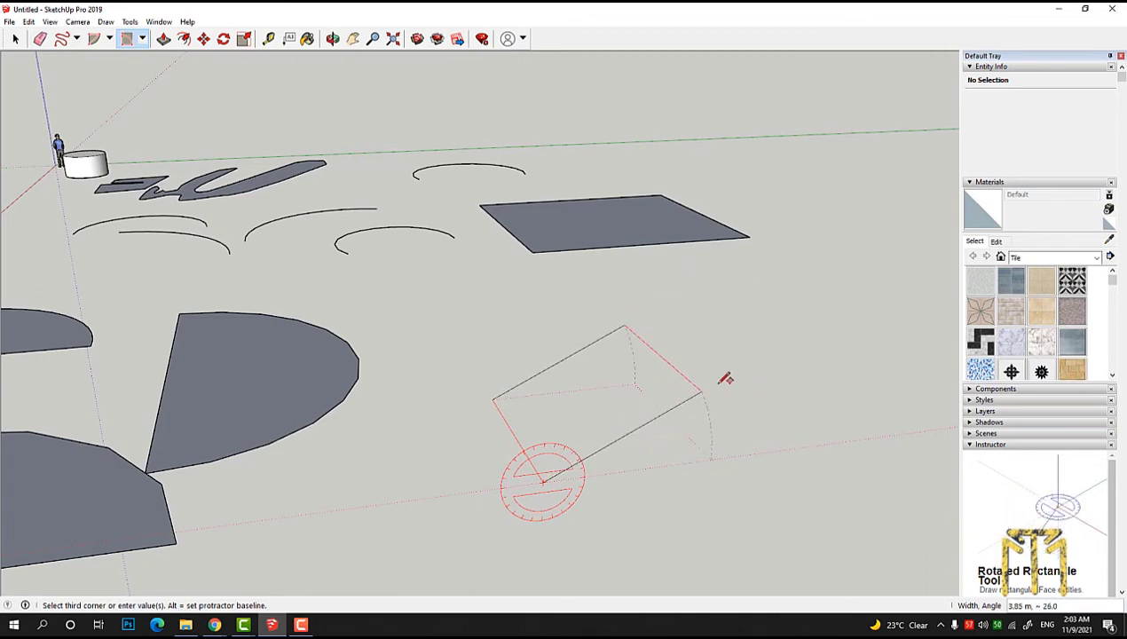
click(722, 376)
click(723, 375)
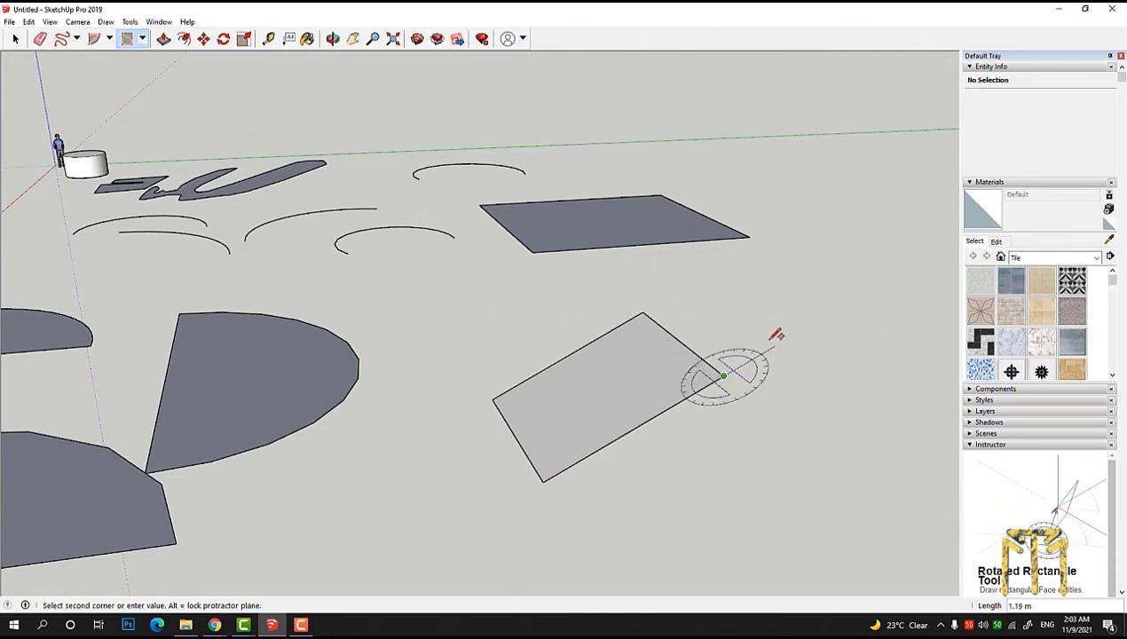
key(Escape)
click(142, 39)
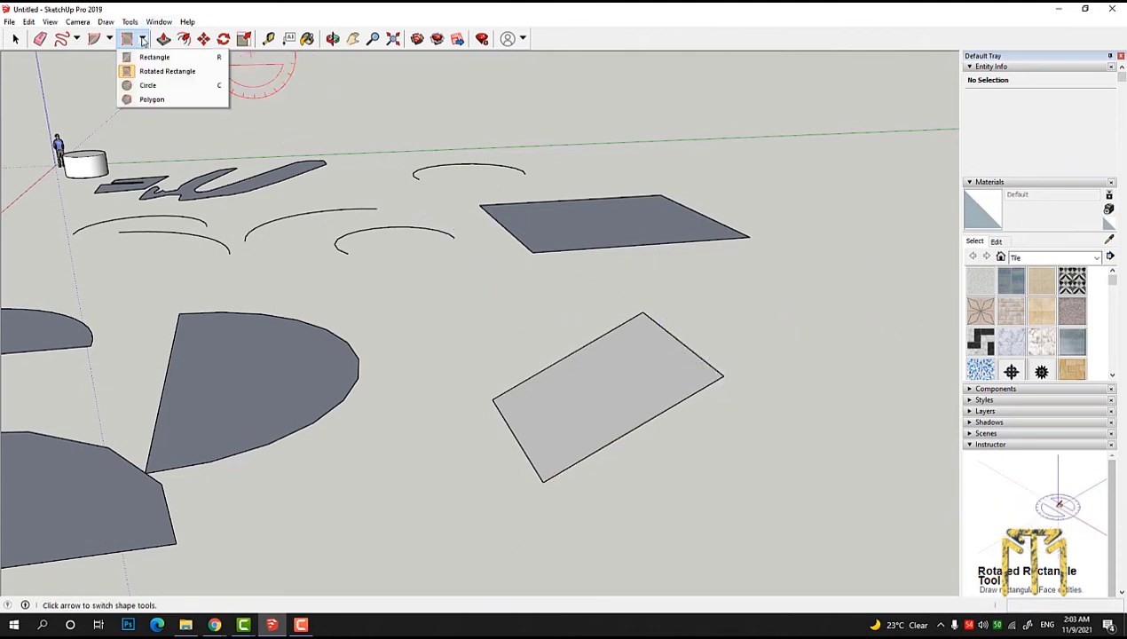
Step: Draw a filled circle face on the ground
click(147, 85)
click(763, 322)
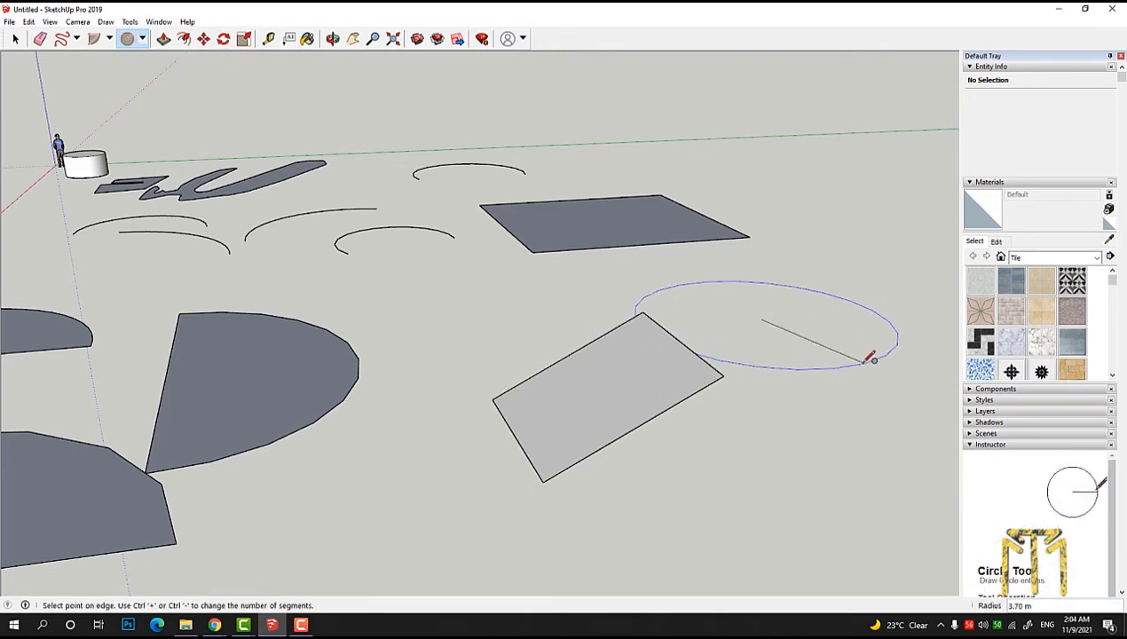
click(871, 351)
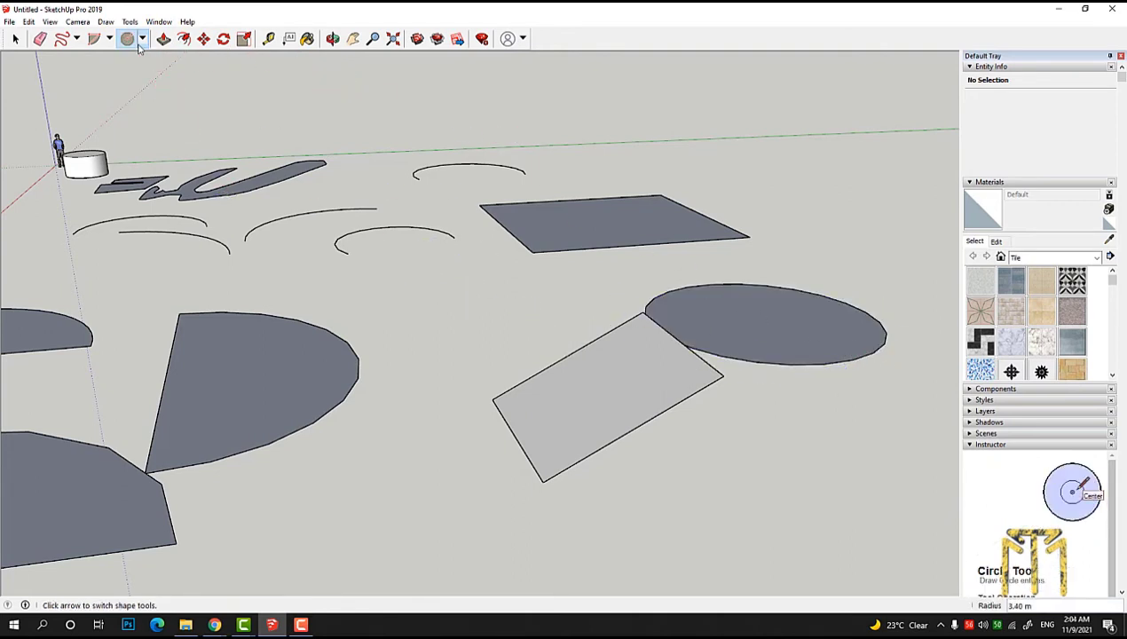
click(142, 39)
click(148, 100)
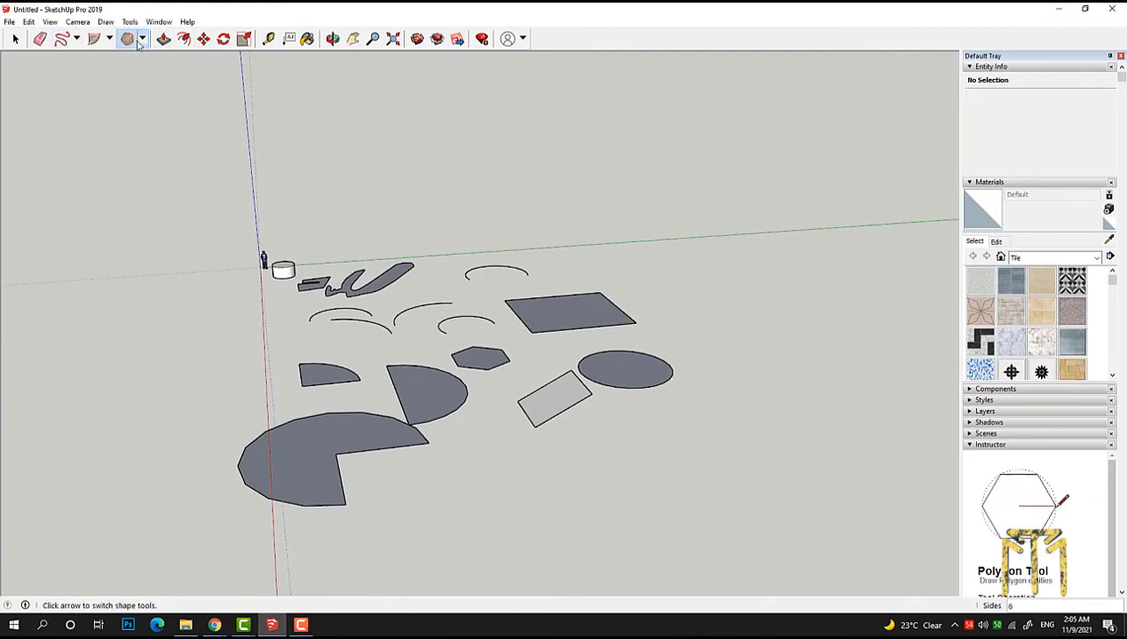
Step: Draw a six-sided polygon face with the Polygon tool
click(141, 40)
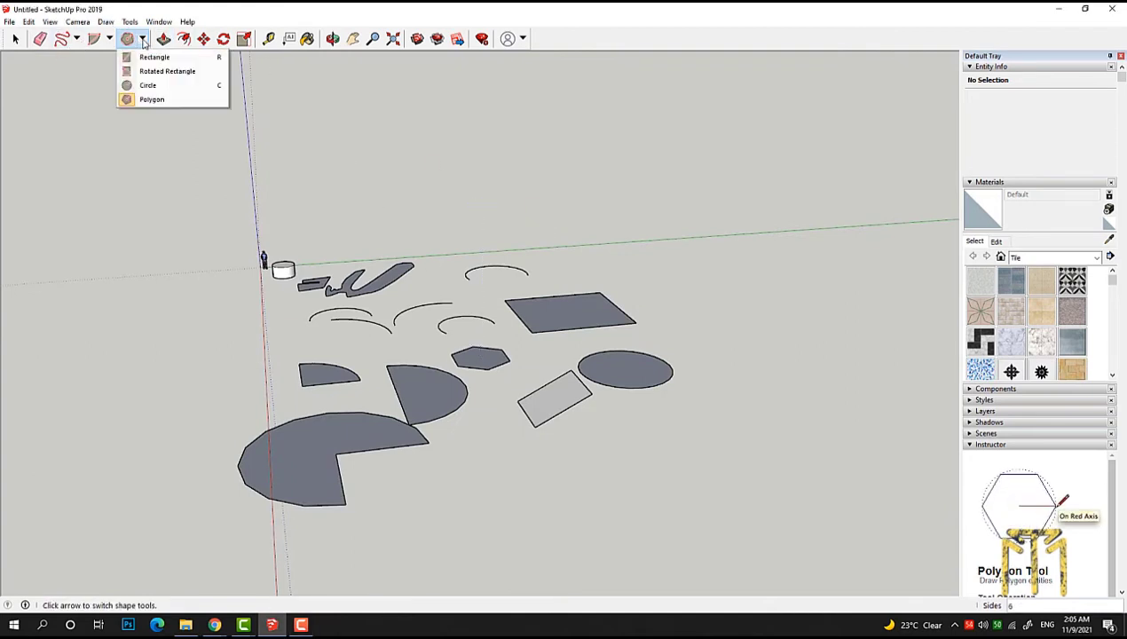
click(174, 99)
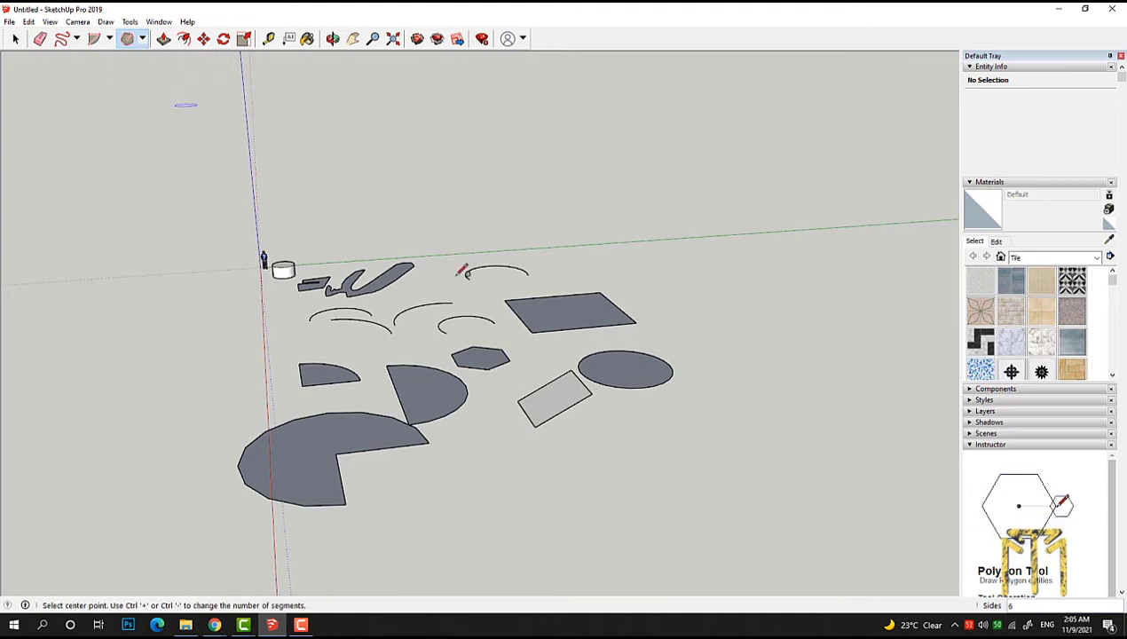
scroll(458, 416, down, 2)
scroll(497, 457, up, 1)
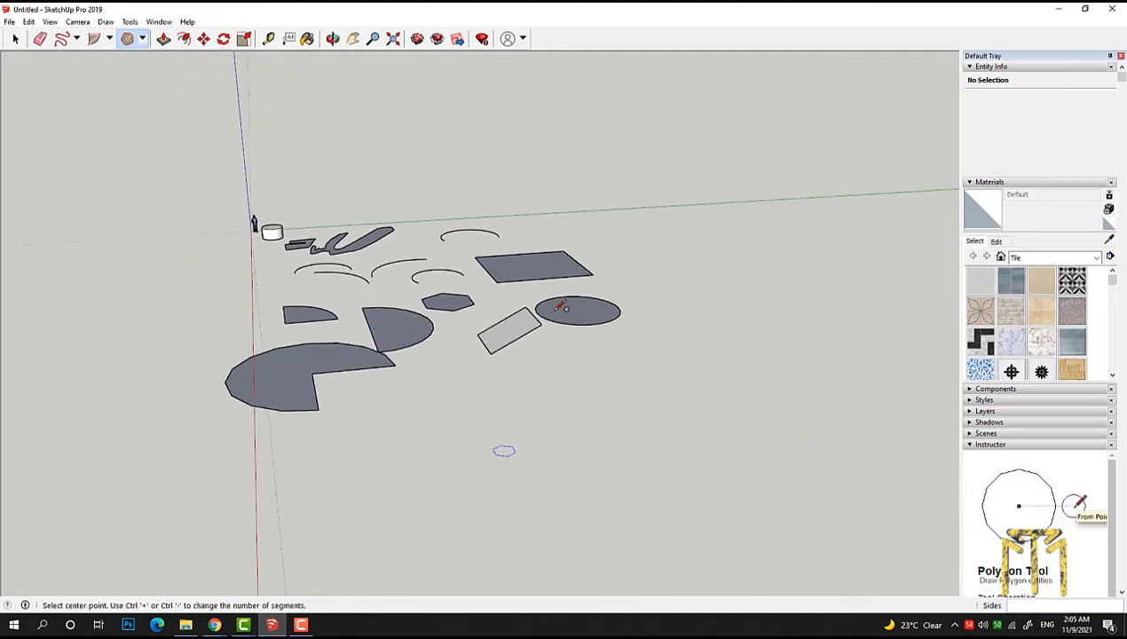
scroll(448, 303, up, 2)
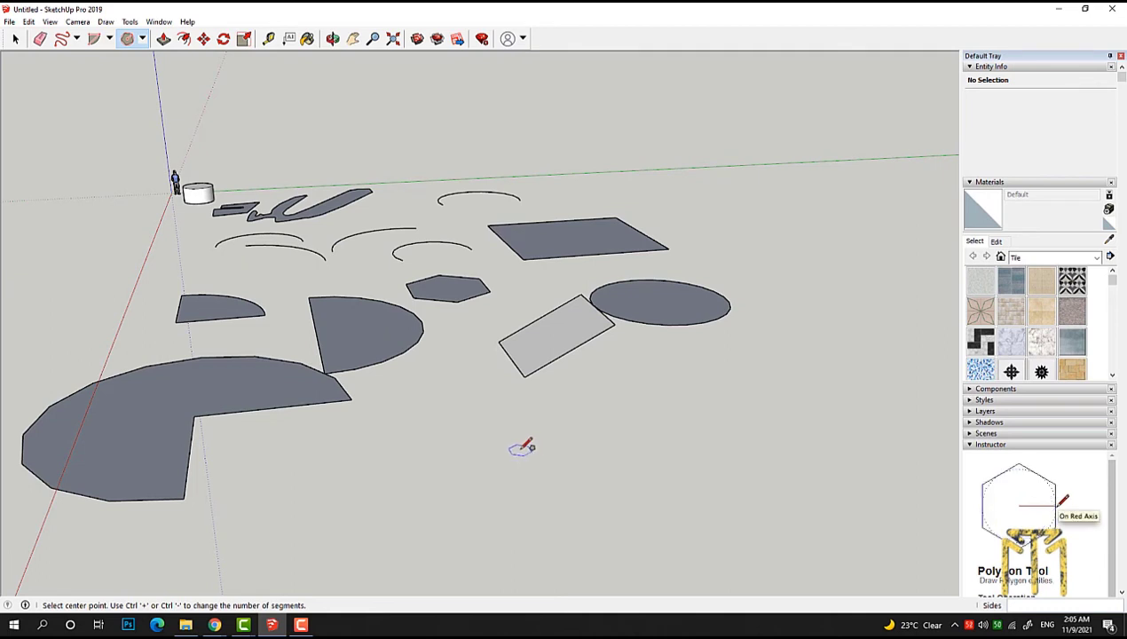
click(538, 421)
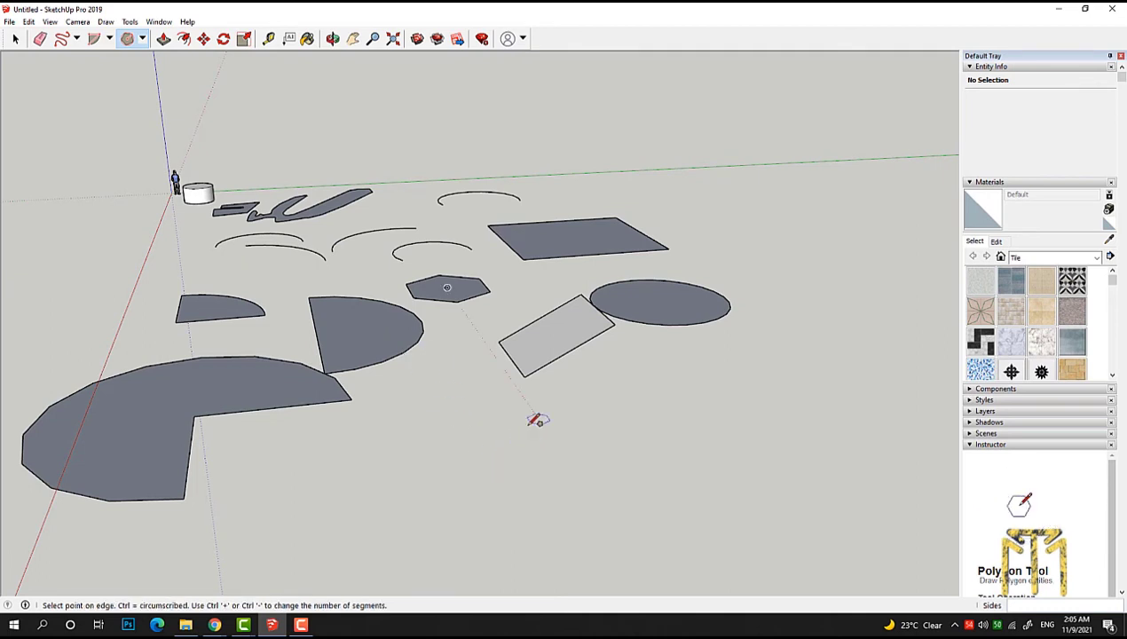
click(573, 439)
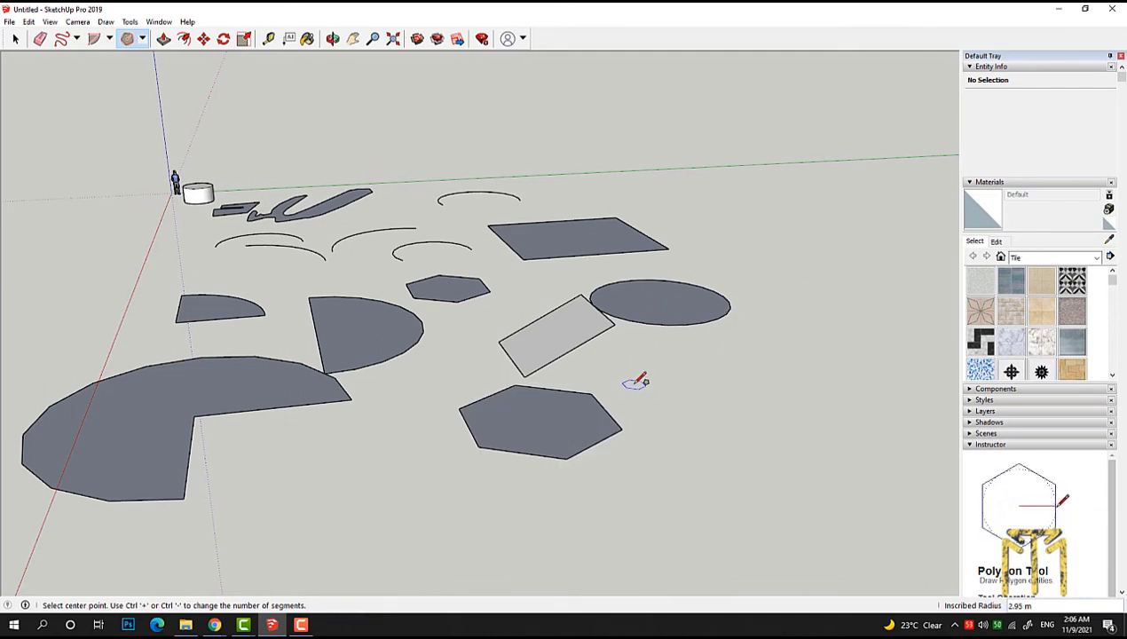
Step: Set the polygon to 8 sides and draw an octagon face
text(8)
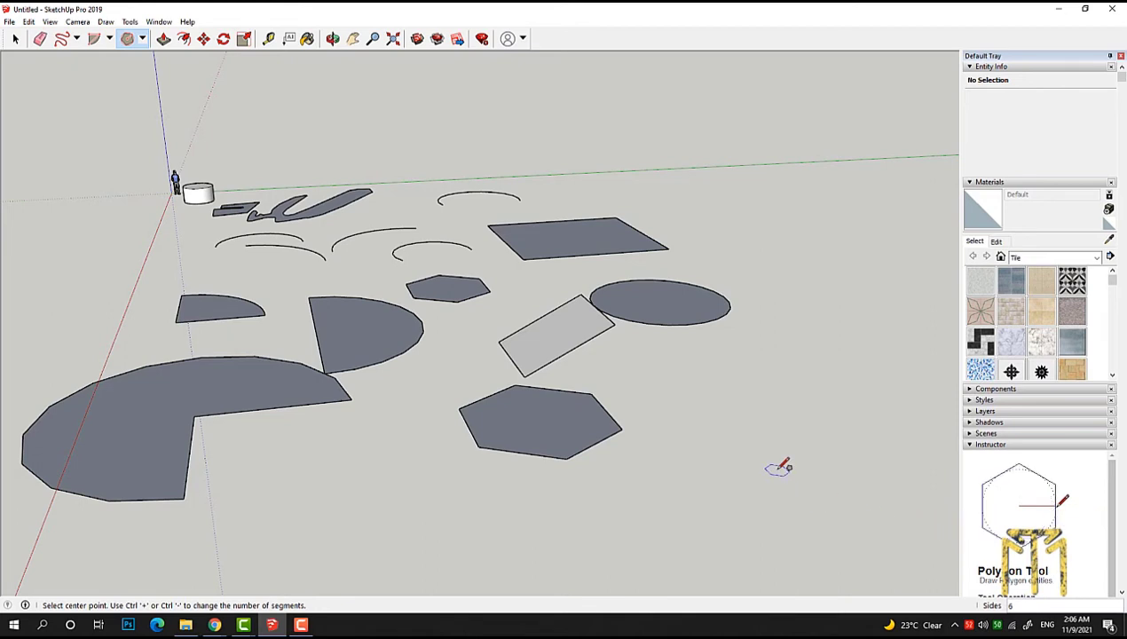
text(8)
key(Return)
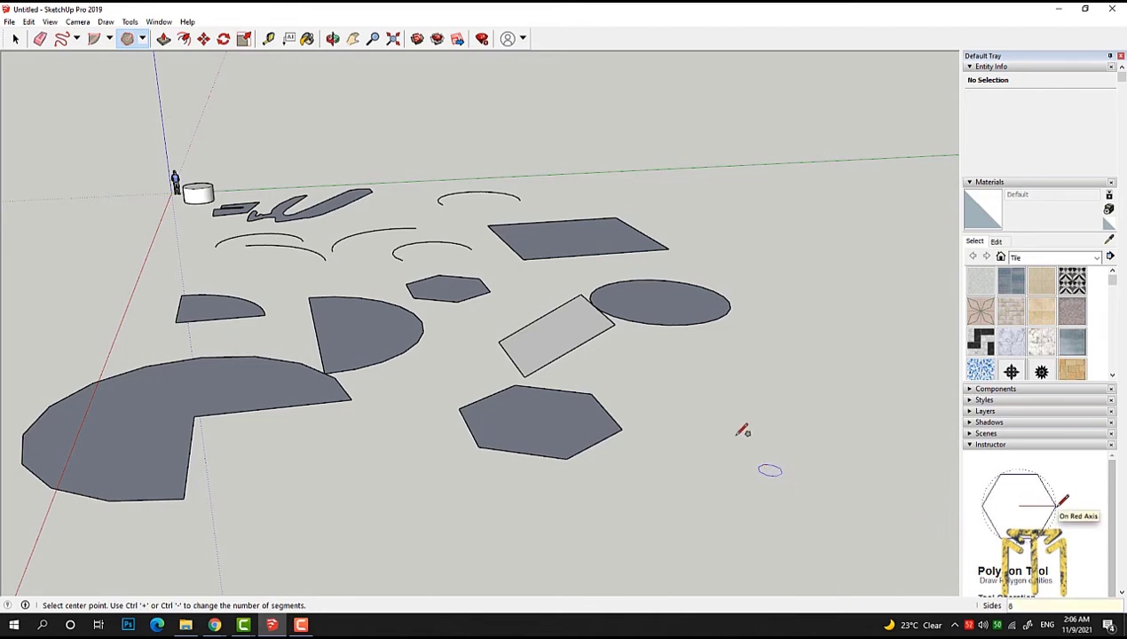
click(721, 401)
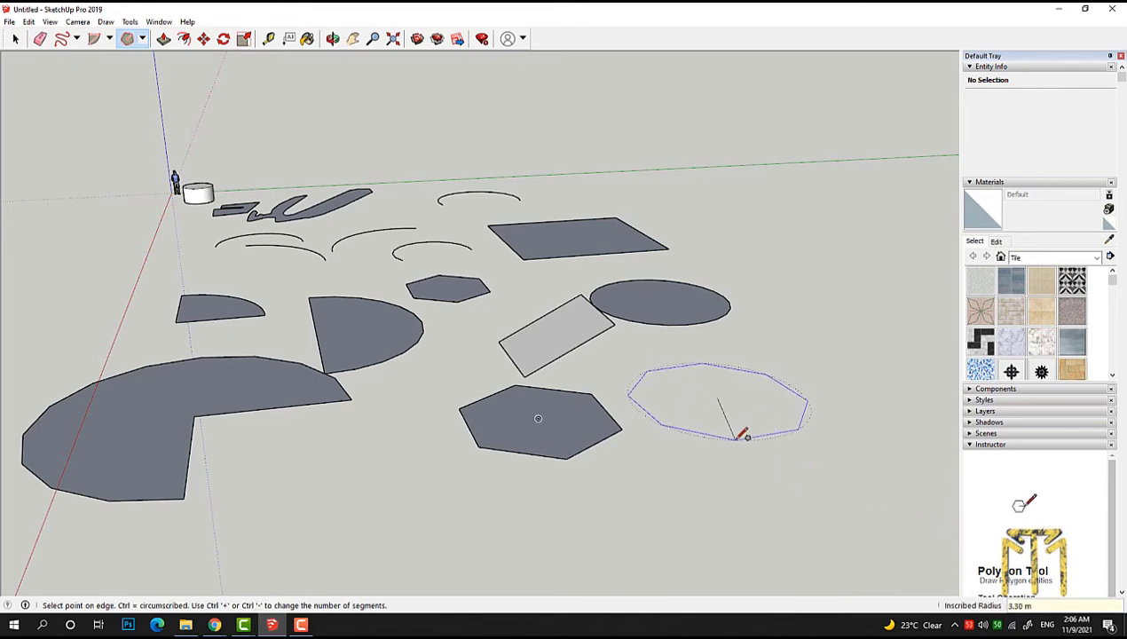
click(741, 434)
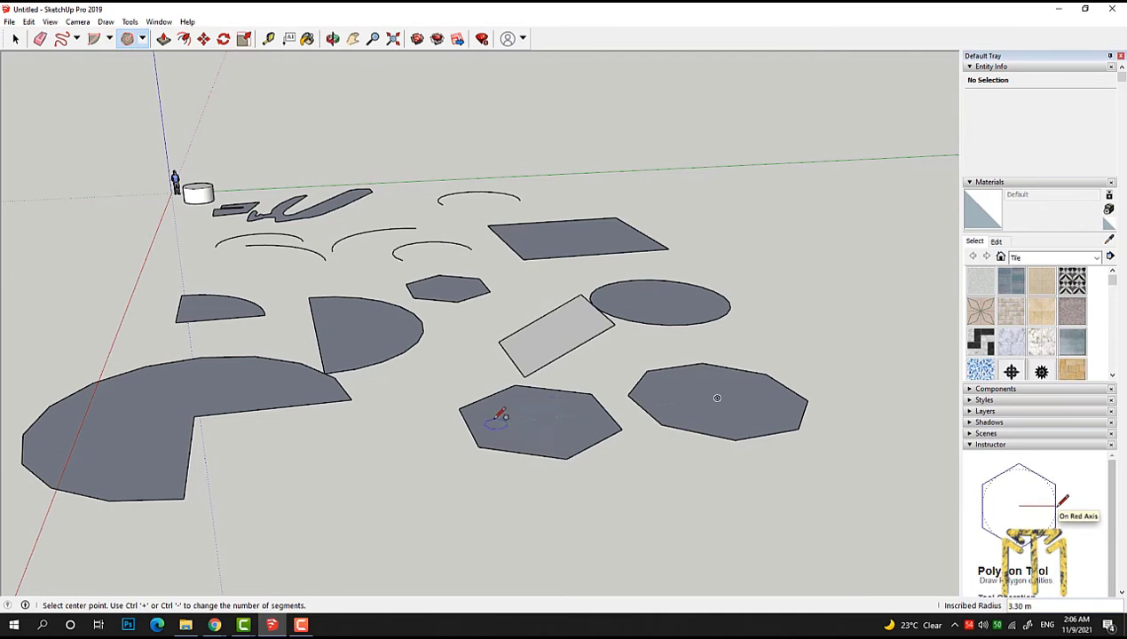
Step: Draw another hexagon face of 2.81 m inscribed radius in front of the others
scroll(449, 408, down, 2)
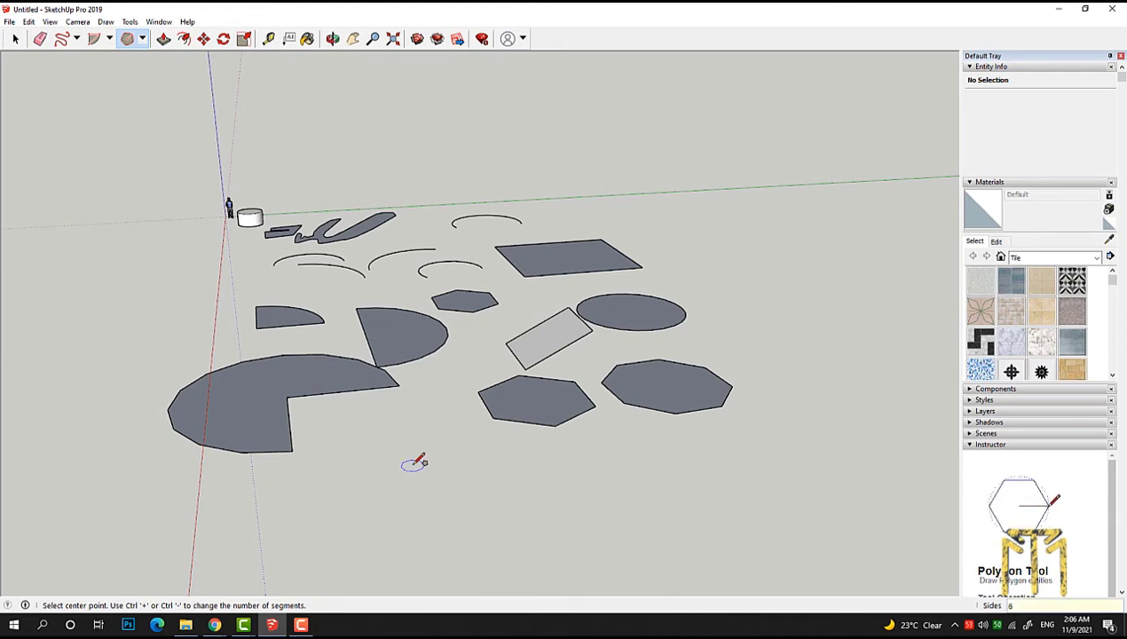
click(411, 467)
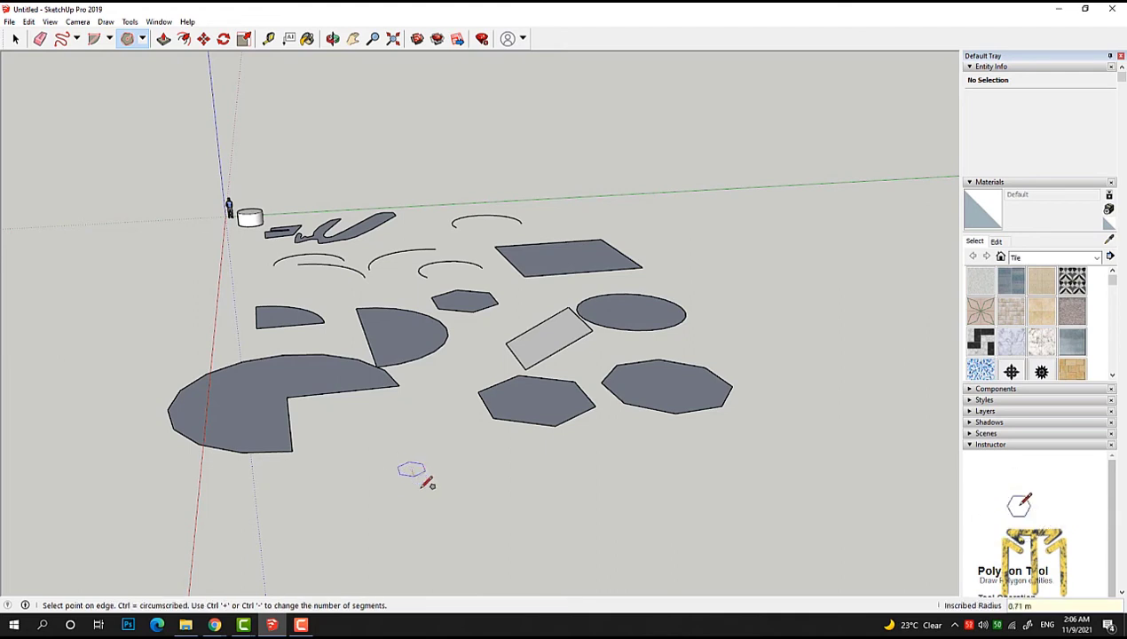
click(426, 502)
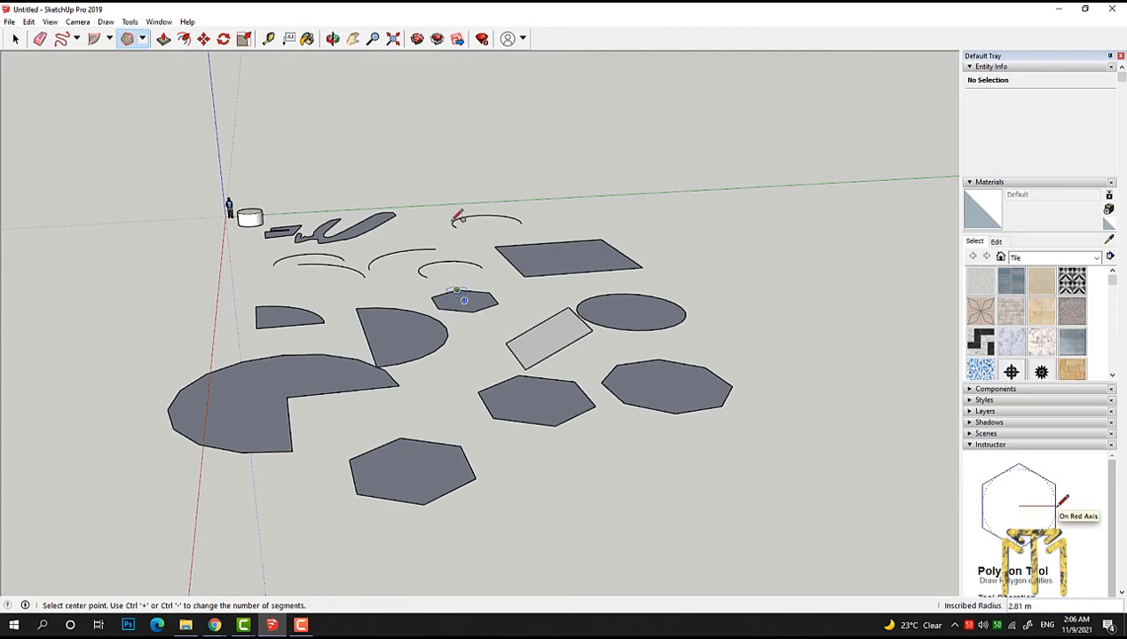
Step: Orbit the camera to a low angle view with the origin at the left
click(333, 38)
mouse_move(521, 191)
mouse_down()
mouse_move(752, 373)
mouse_move(440, 272)
mouse_move(208, 229)
mouse_move(239, 448)
mouse_move(474, 428)
mouse_move(284, 159)
mouse_up()
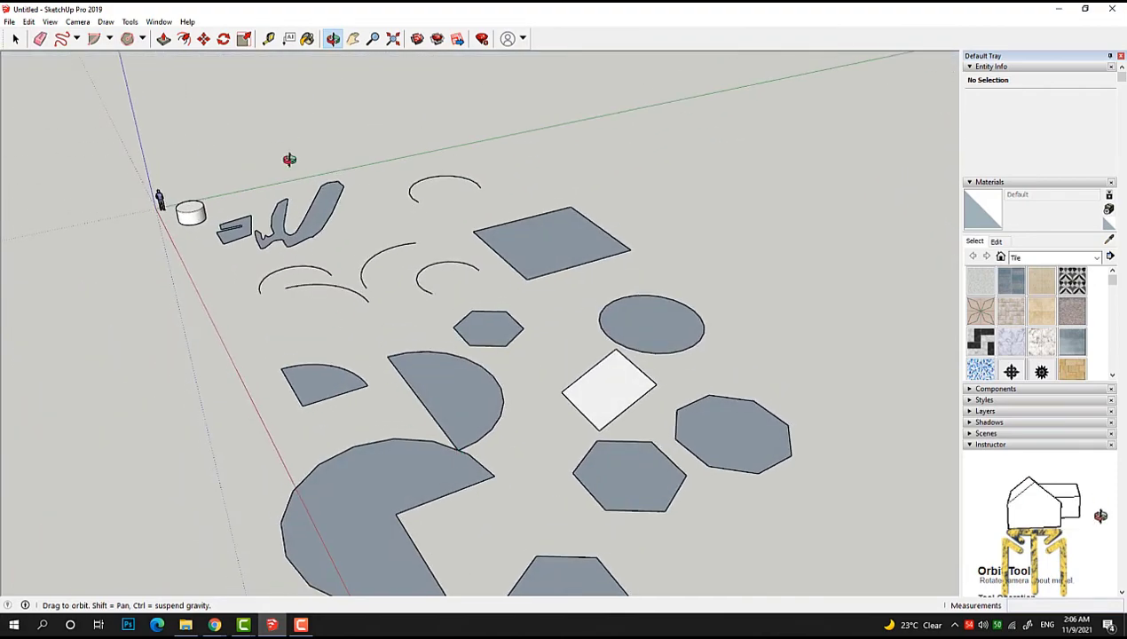
mouse_move(506, 372)
mouse_down()
mouse_move(679, 322)
mouse_move(788, 373)
mouse_up()
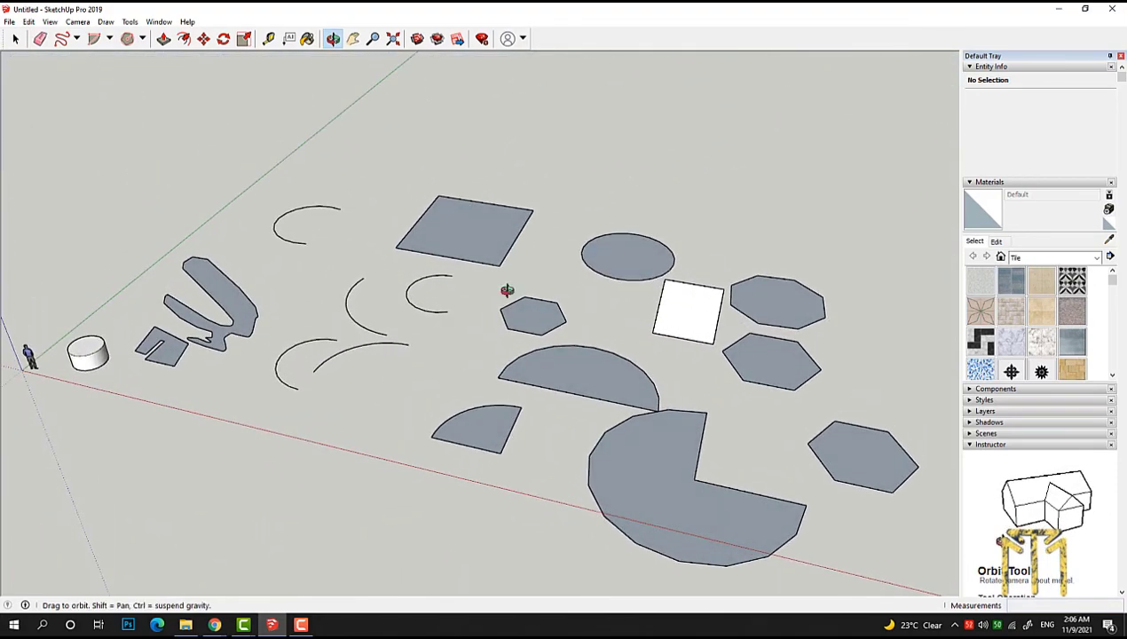
mouse_move(329, 349)
mouse_down()
mouse_move(389, 268)
mouse_move(519, 259)
mouse_move(284, 315)
mouse_up()
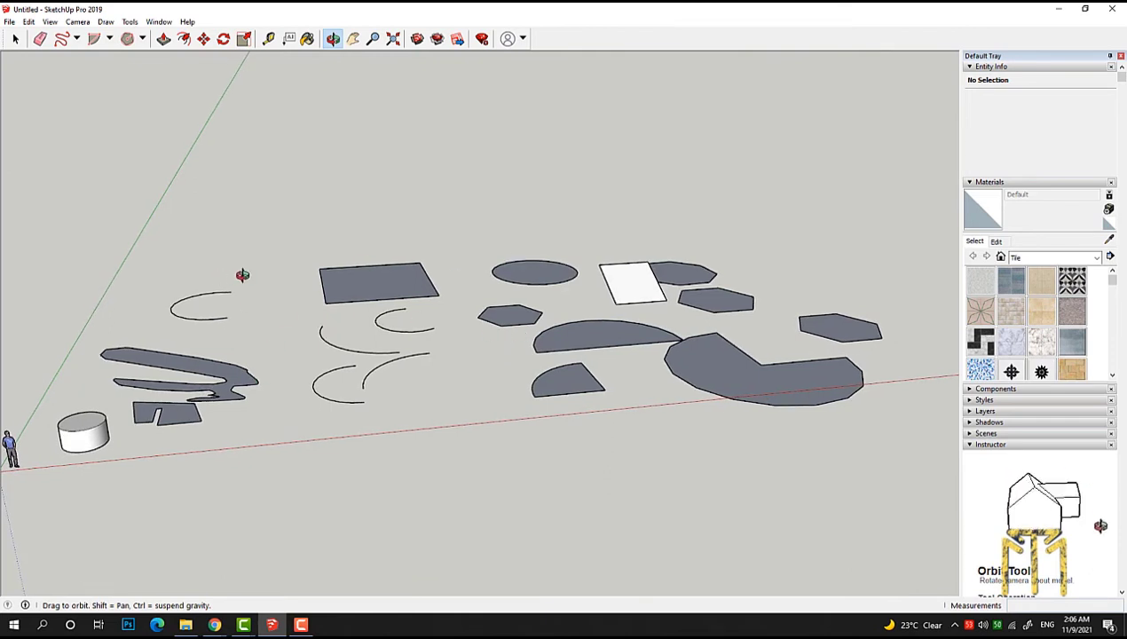
mouse_move(241, 277)
mouse_down()
mouse_move(410, 206)
mouse_move(266, 133)
mouse_up()
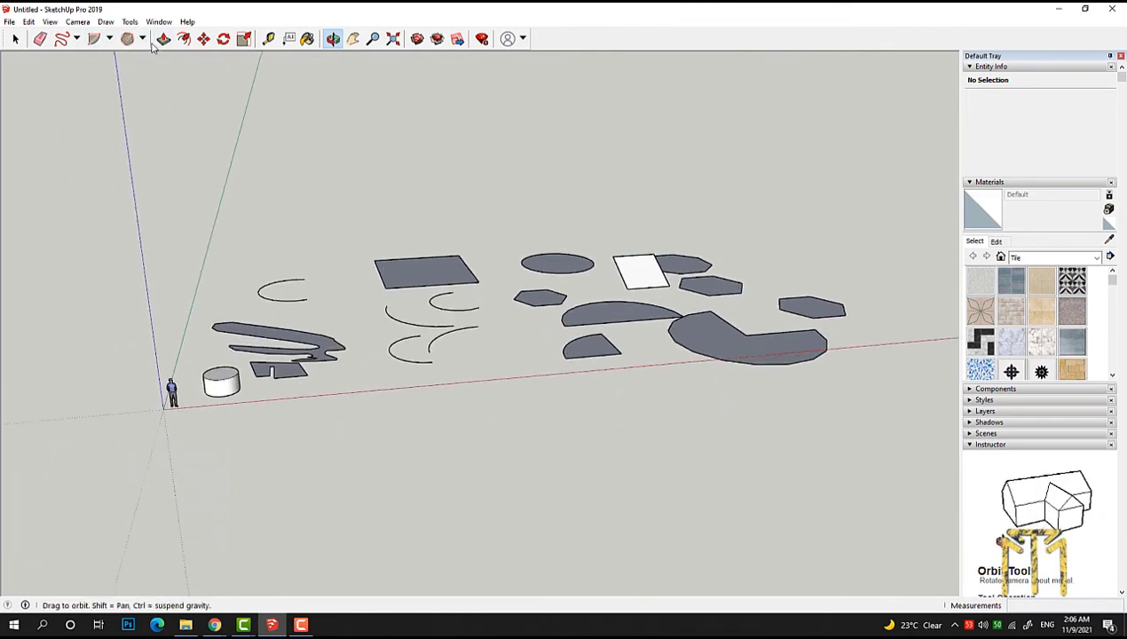
Step: With the Line tool, draw a first 1 m edge along the red axis
click(75, 41)
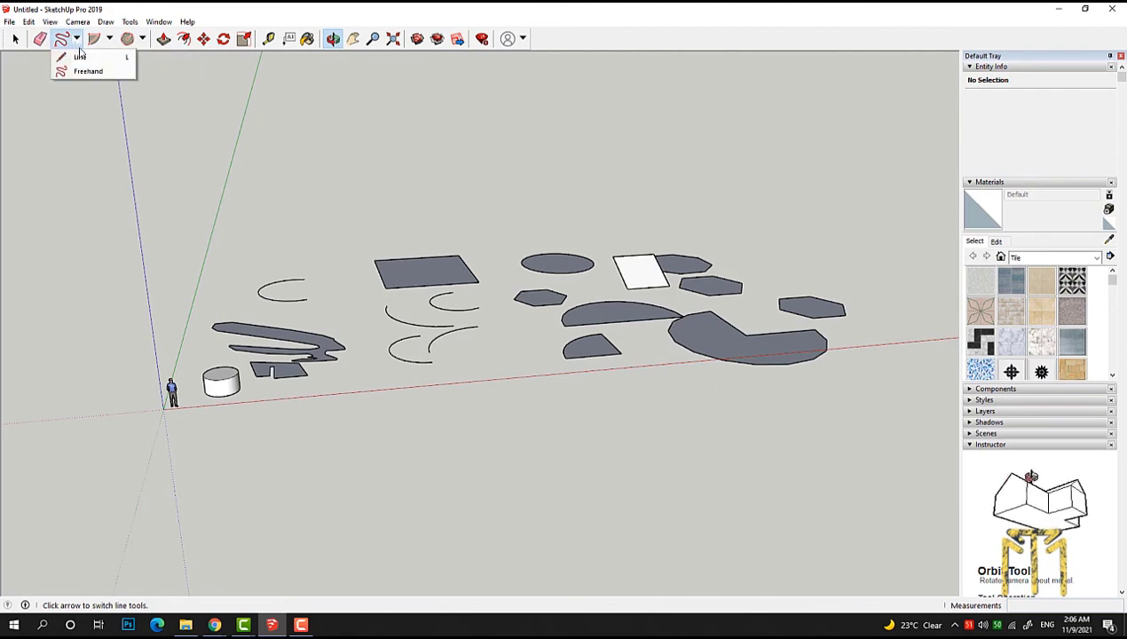
click(81, 57)
scroll(335, 415, up, 2)
scroll(515, 322, up, 2)
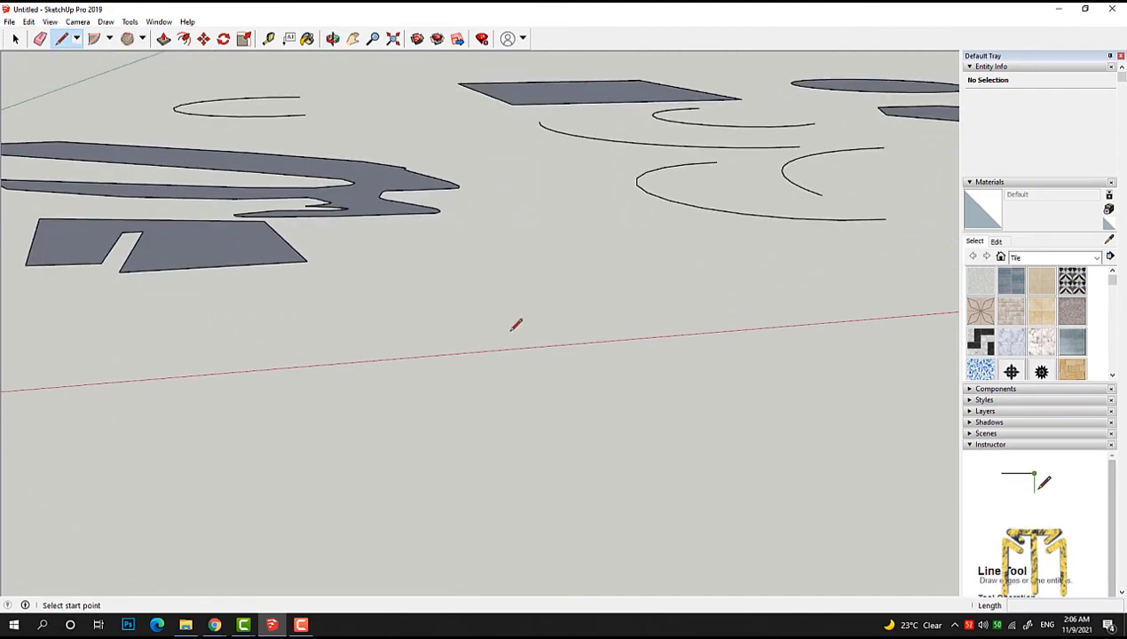
scroll(436, 329, up, 2)
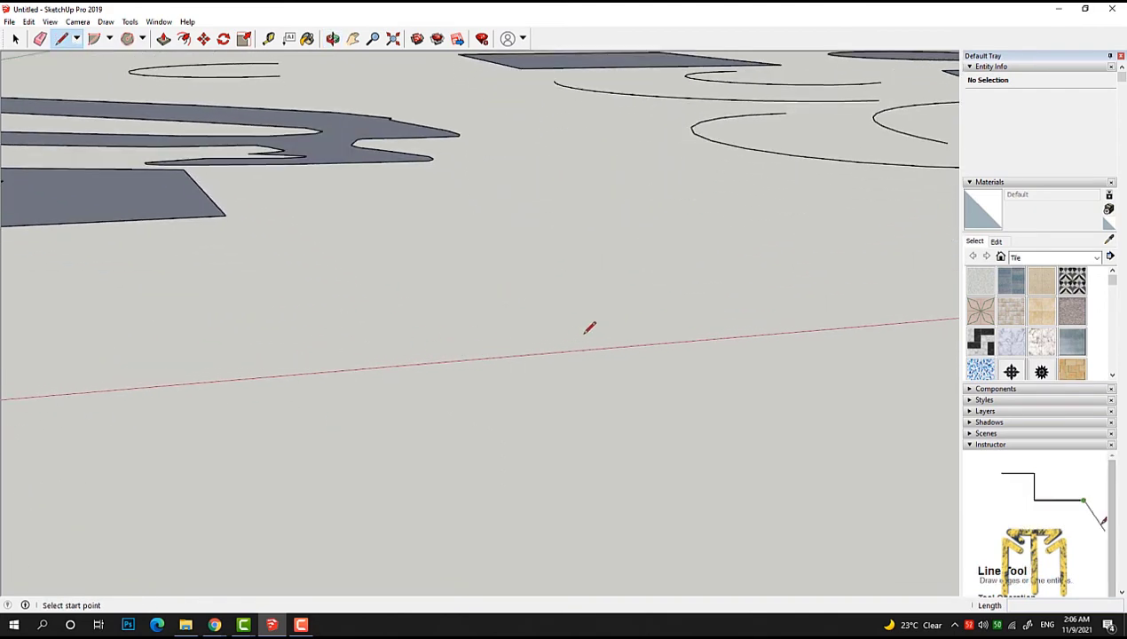
scroll(621, 306, down, 3)
scroll(651, 284, down, 2)
scroll(621, 293, up, 3)
scroll(550, 326, up, 2)
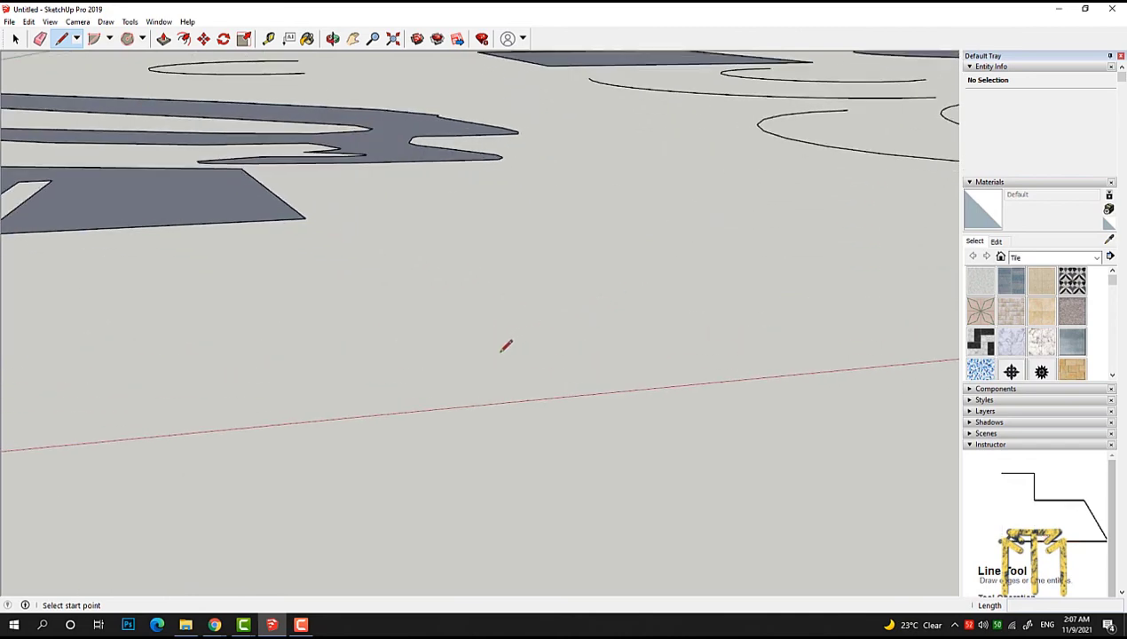
click(484, 363)
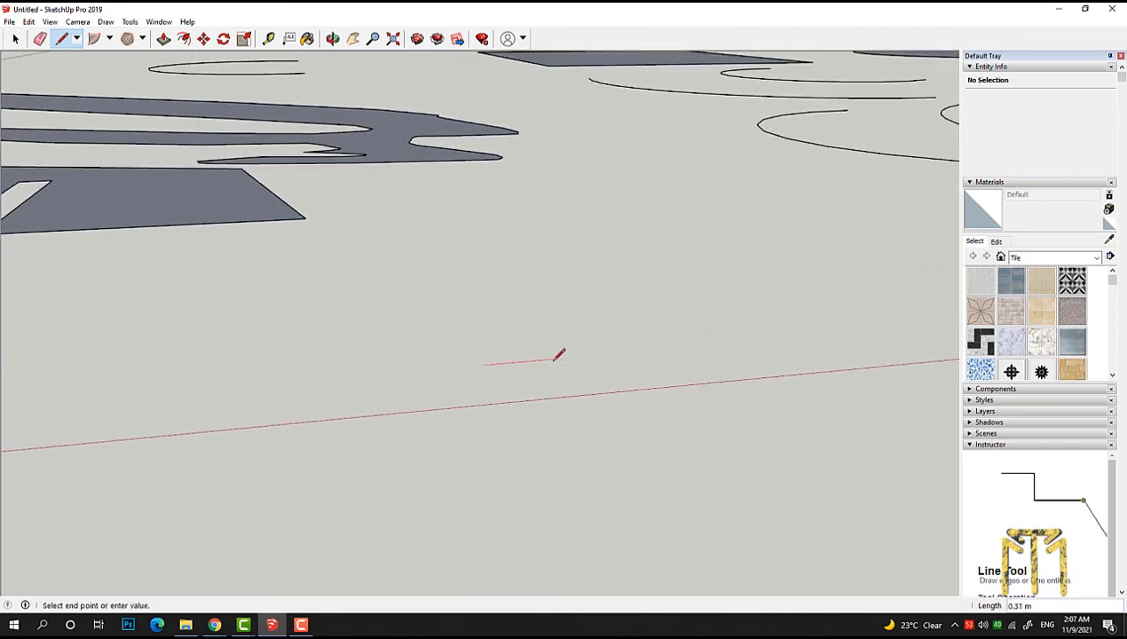
click(625, 369)
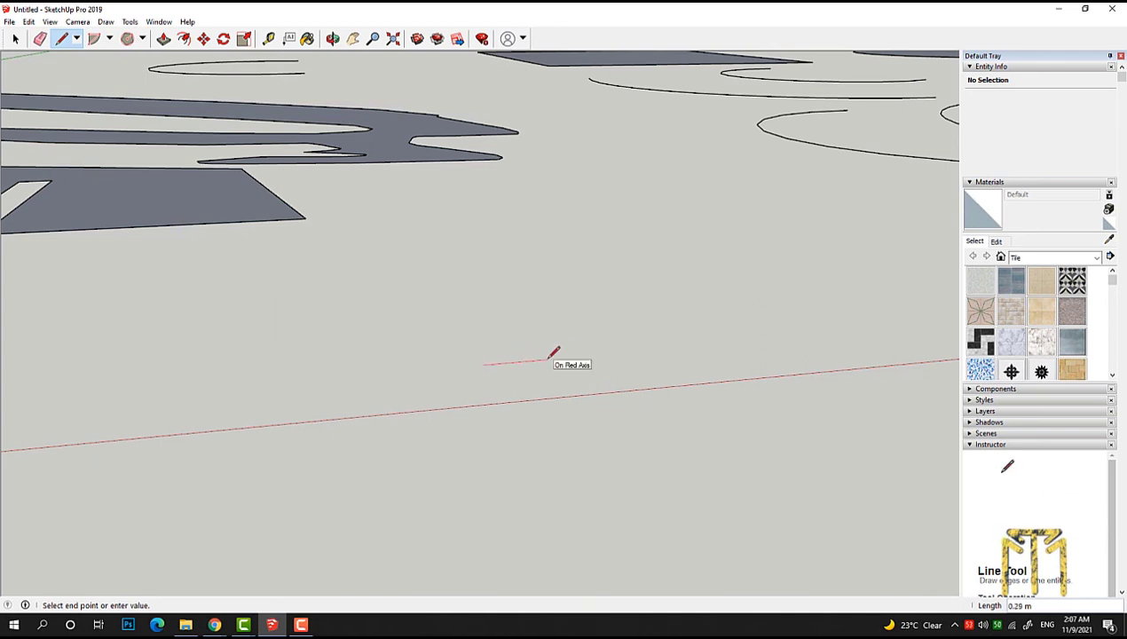
text(1)
key(Return)
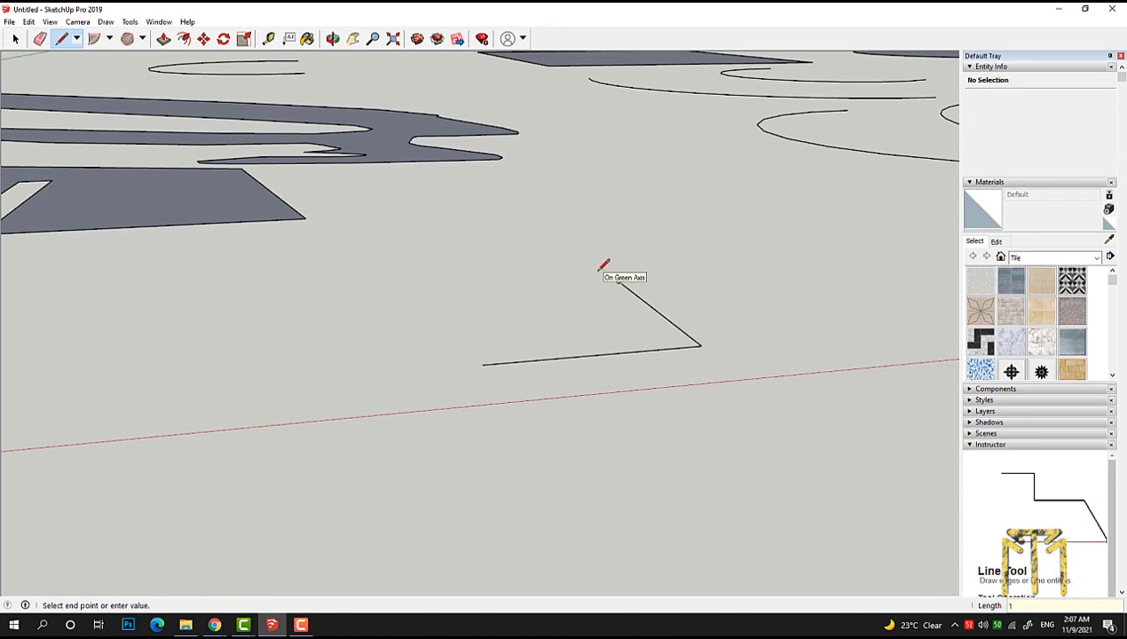
Step: Add two more 1 m edges and close the loop into a square face
key(Return)
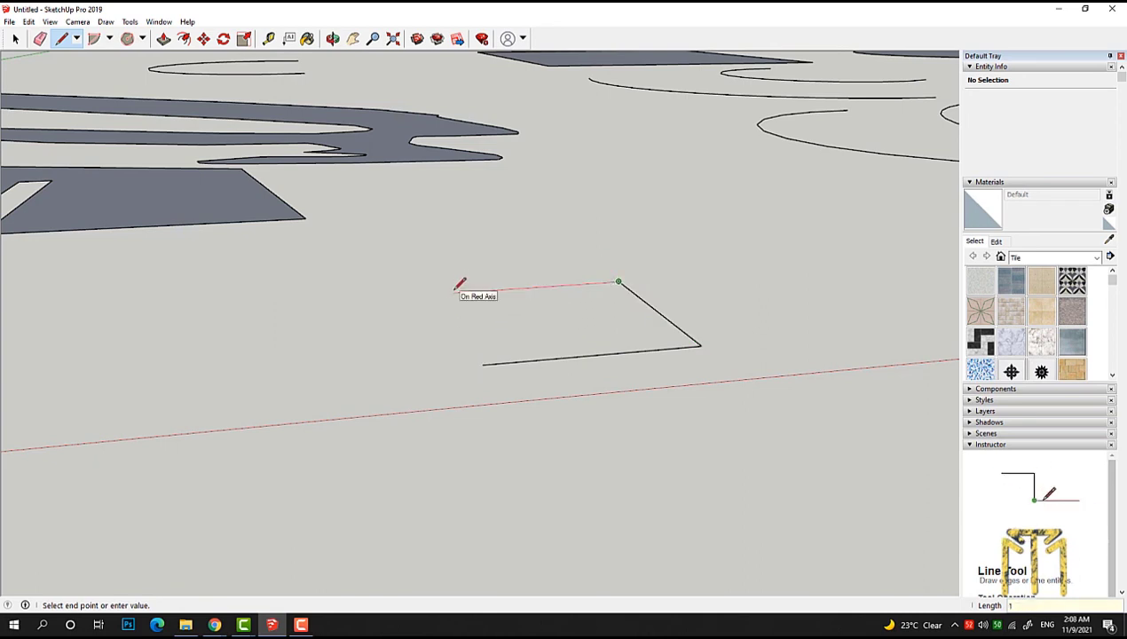
key(Return)
click(485, 362)
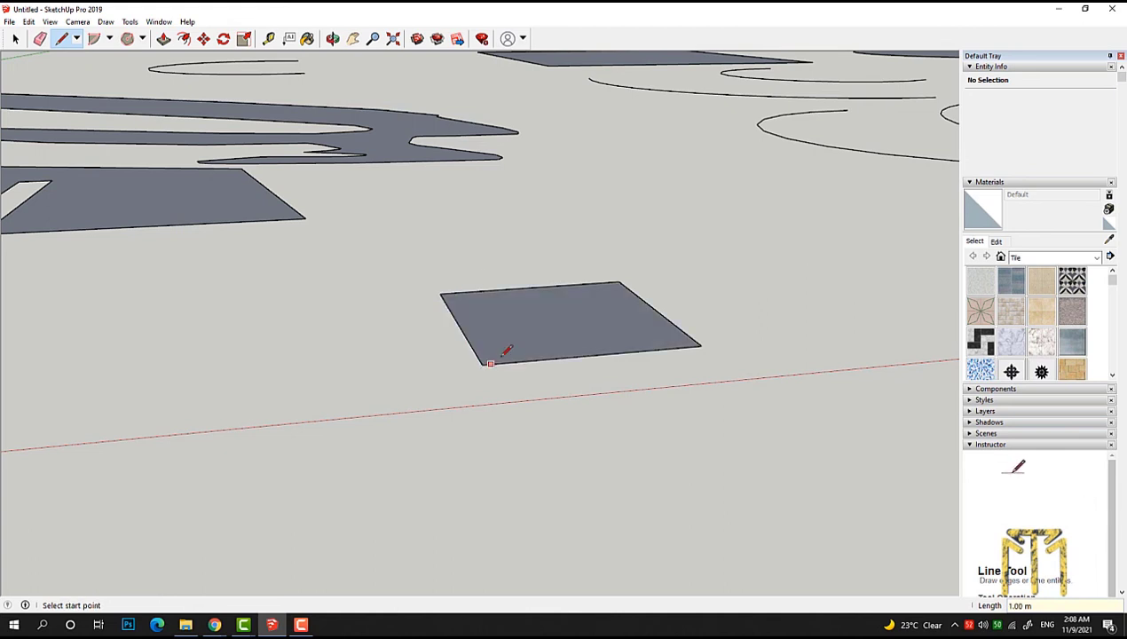
click(333, 38)
mouse_move(433, 334)
mouse_down()
mouse_move(335, 438)
mouse_move(533, 352)
mouse_up()
Step: Draw a rectangle face entered as 5,3 (5 m by 3 m) overlapping the small square
scroll(498, 387, down, 3)
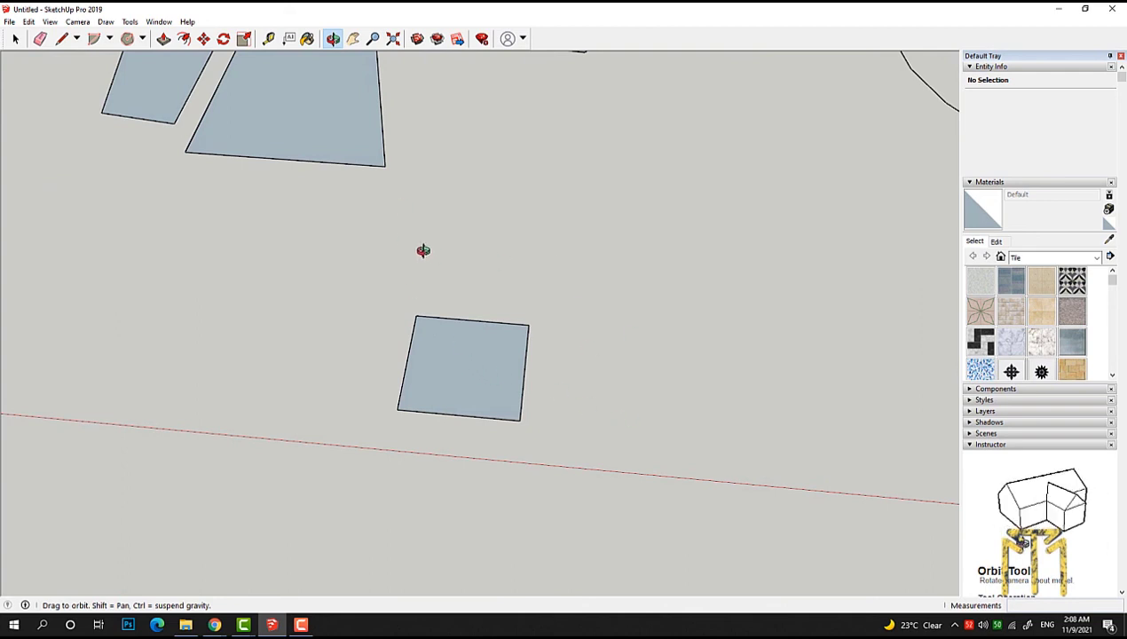
click(110, 38)
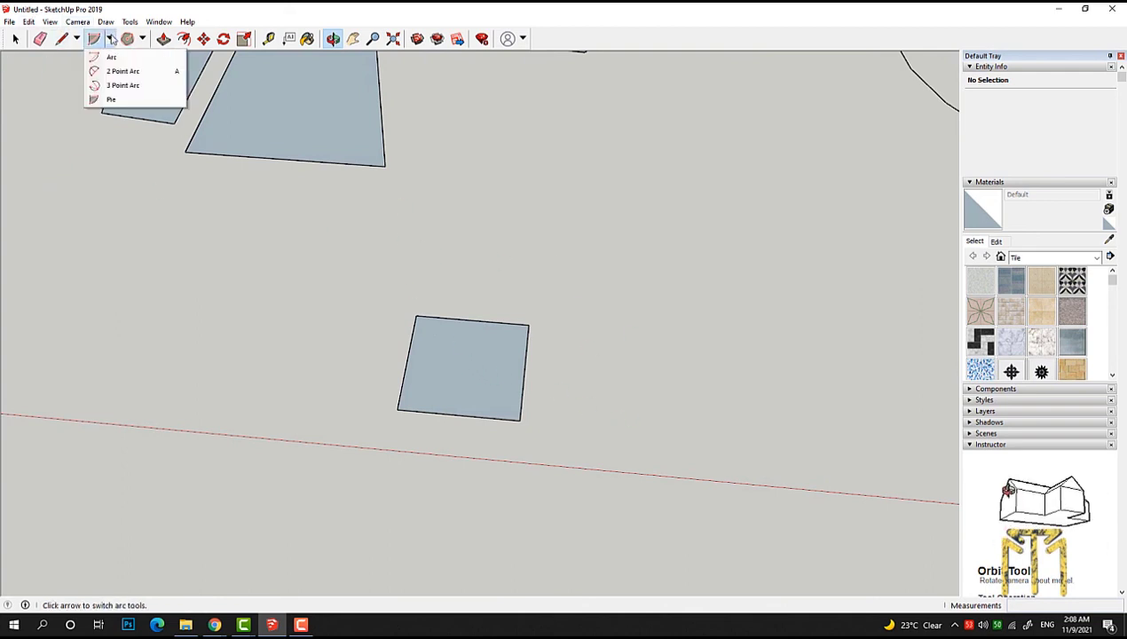
click(141, 38)
click(156, 57)
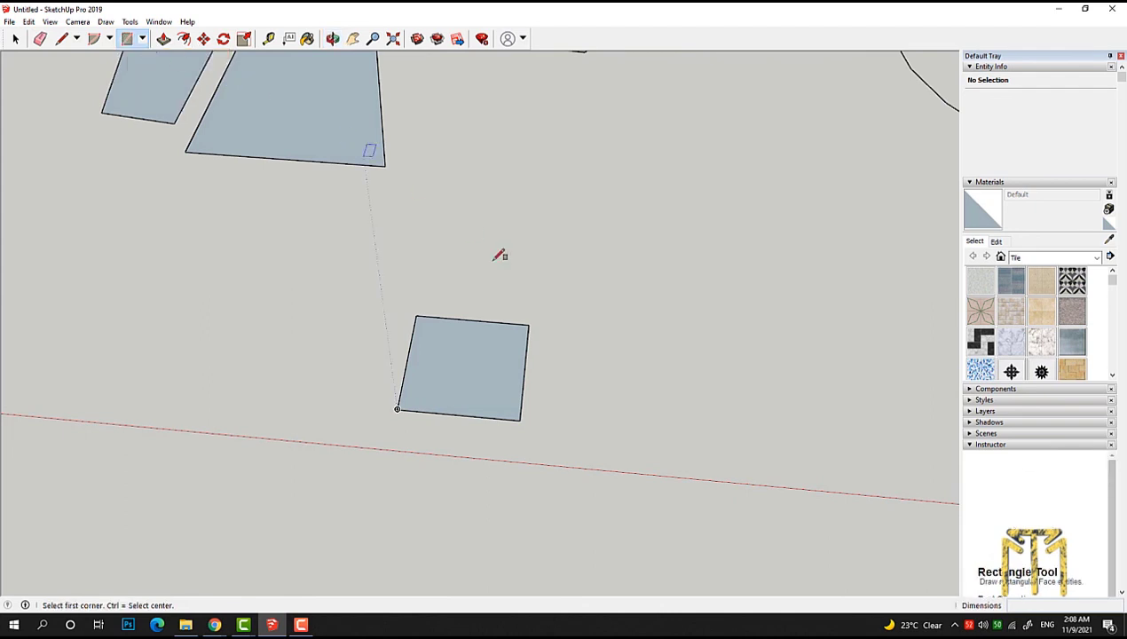
scroll(222, 297, down, 1)
scroll(222, 302, down, 1)
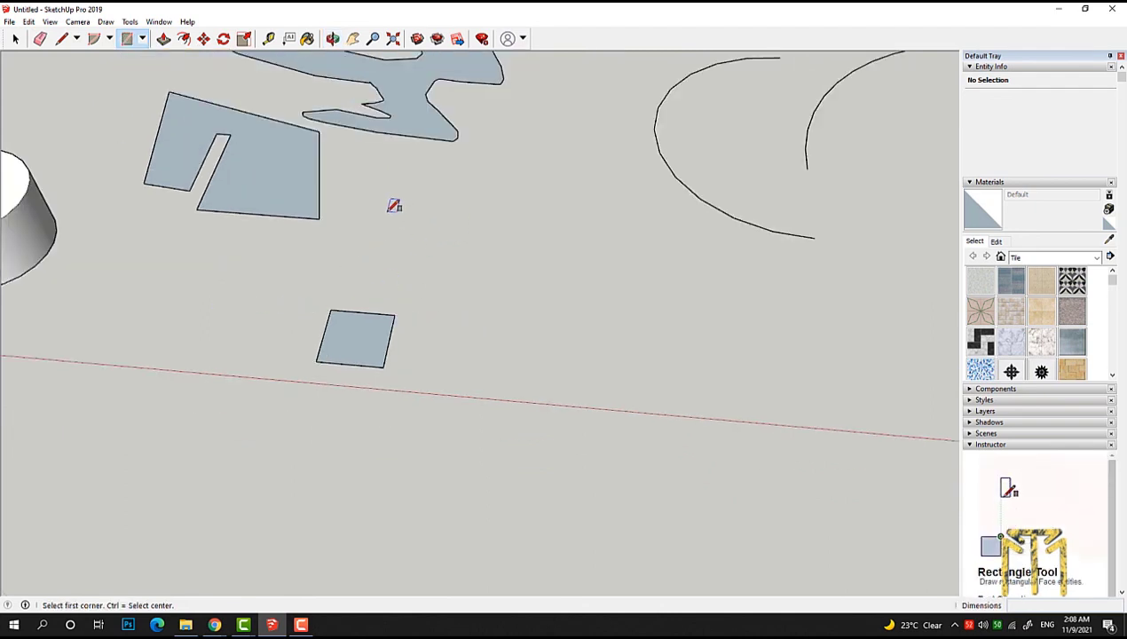
click(387, 212)
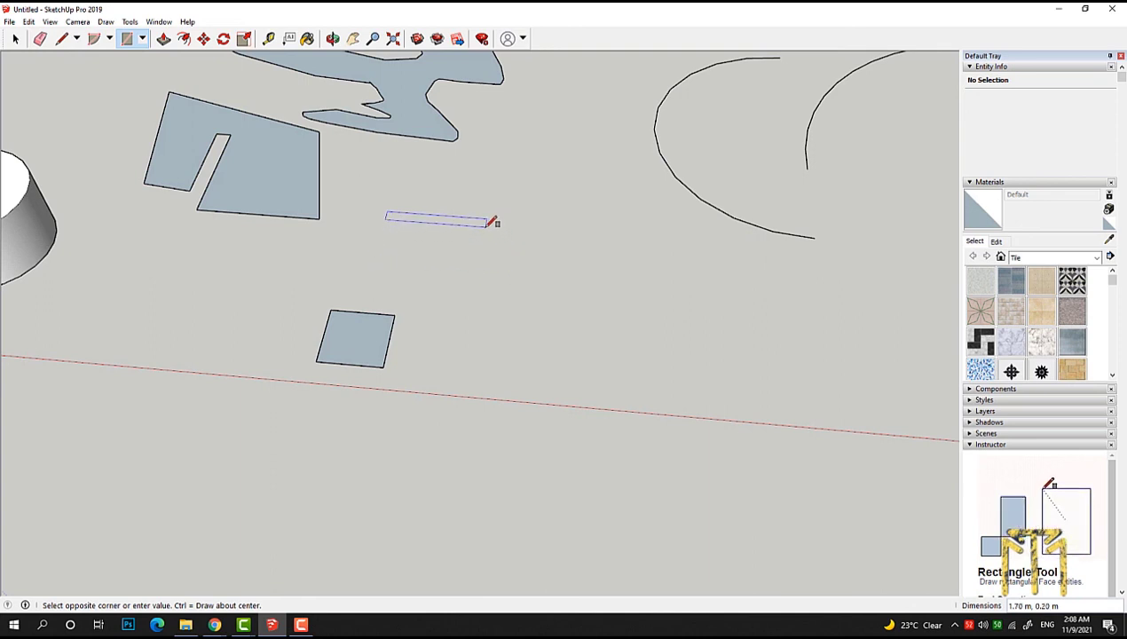
scroll(493, 221, up, 1)
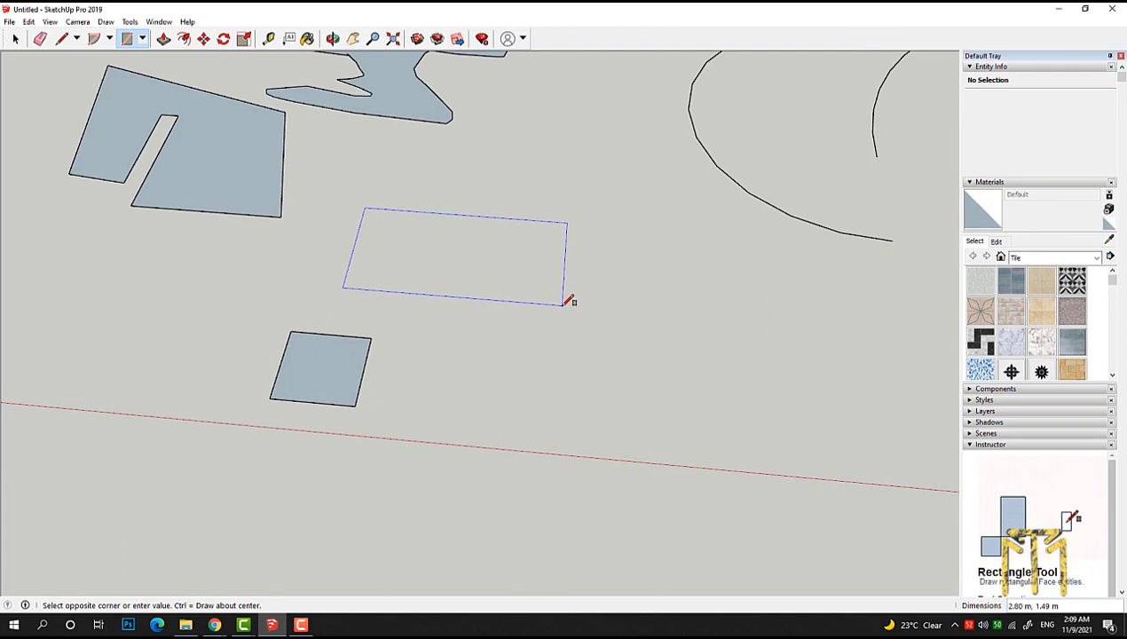
text(5)
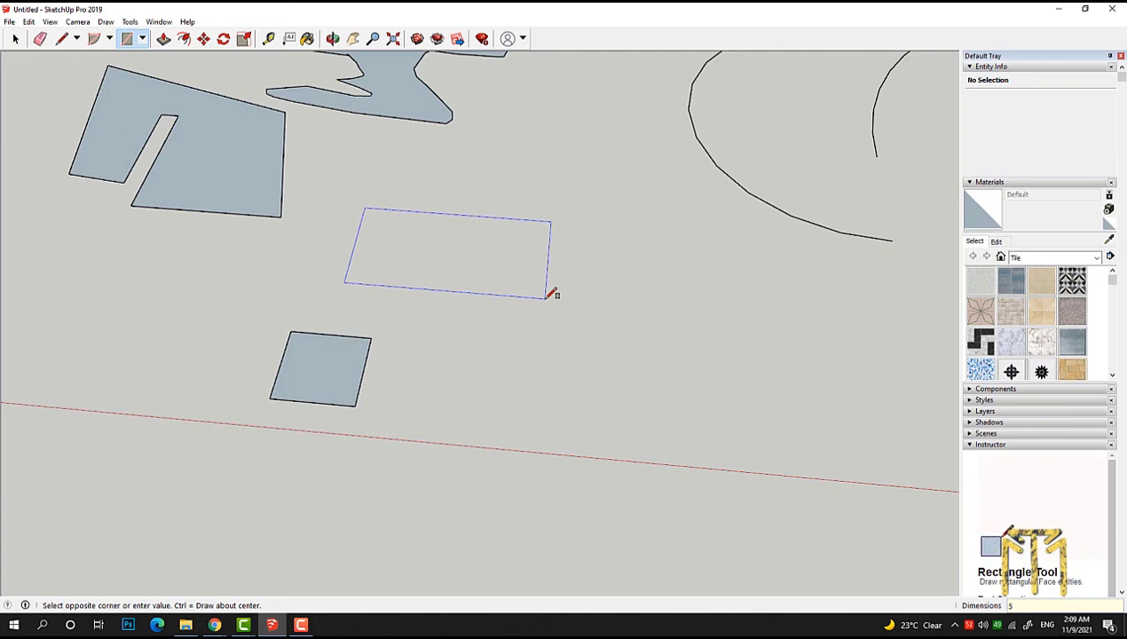
text(,3)
key(Return)
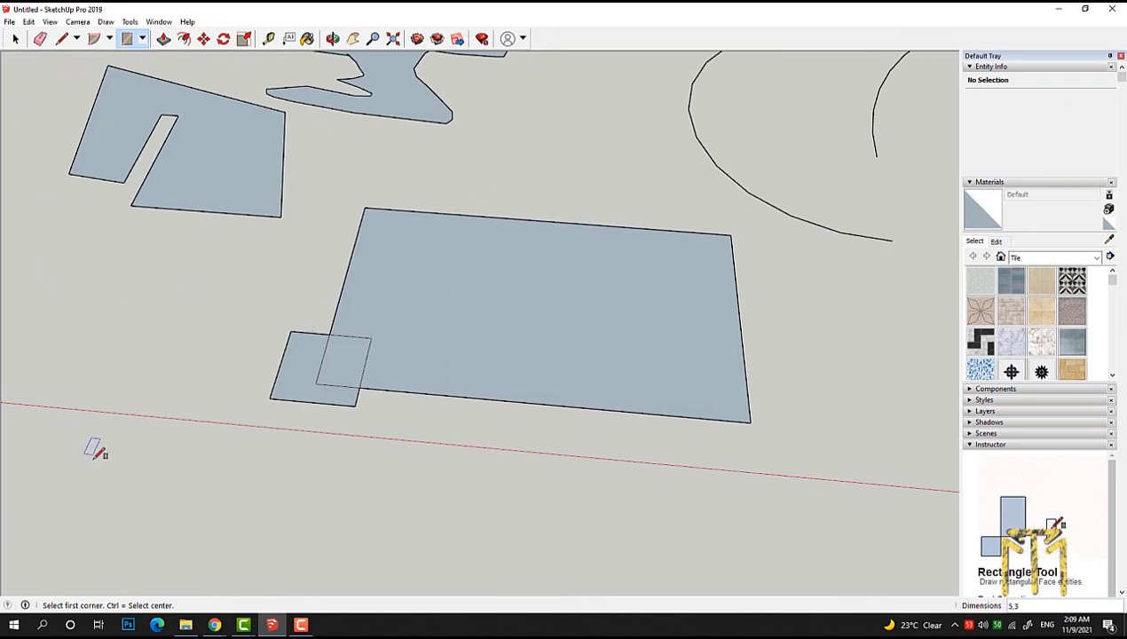
scroll(372, 417, down, 3)
scroll(304, 330, down, 4)
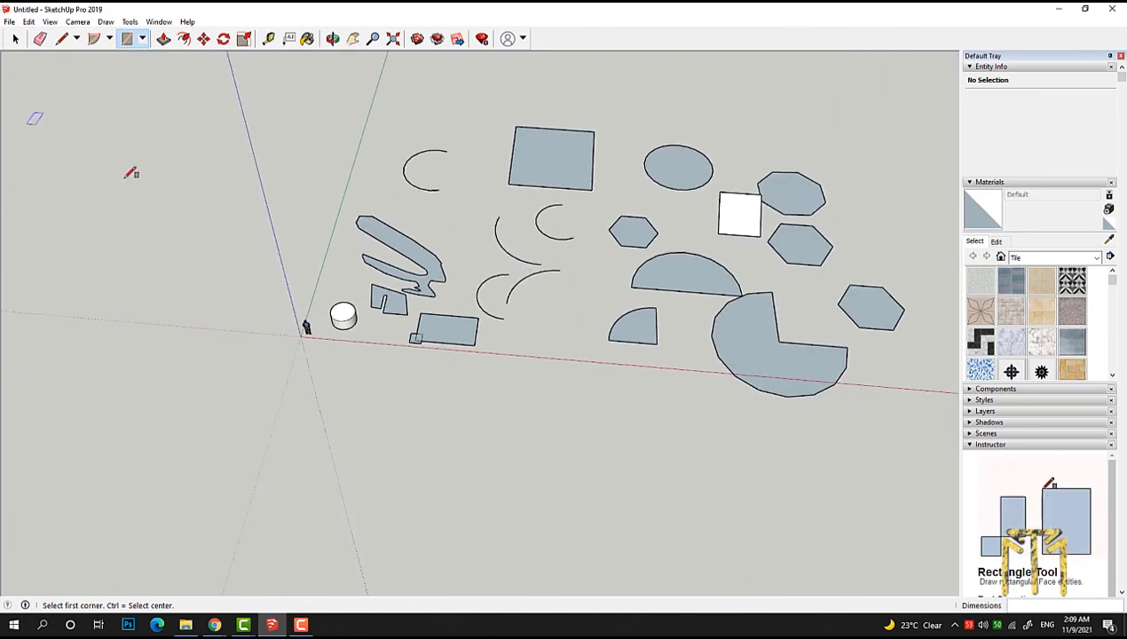
Step: With the Select tool, drag a window across every shape, selecting all 333 entities
click(109, 39)
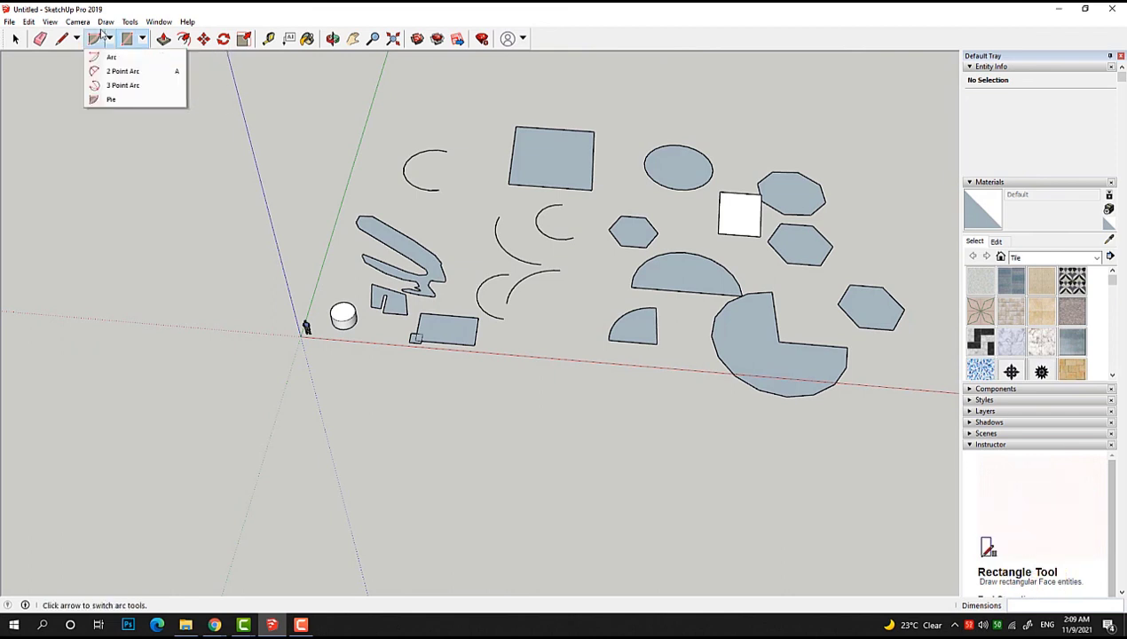
click(77, 39)
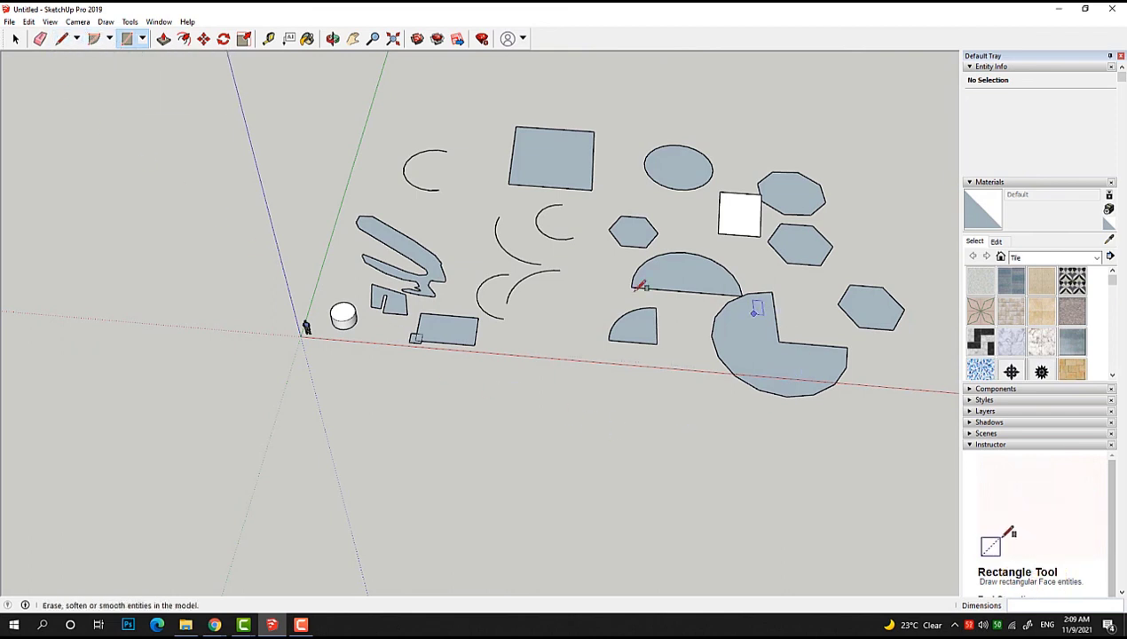
scroll(322, 455, down, 2)
scroll(322, 455, down, 1)
key(space)
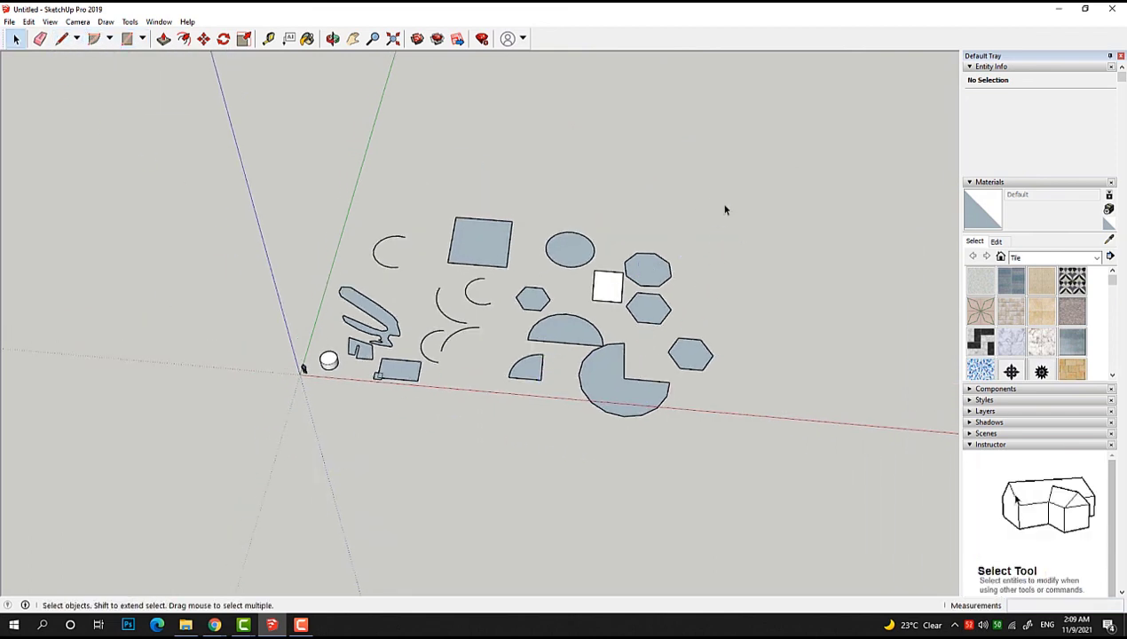
drag(286, 546, 184, 473)
scroll(468, 339, up, 5)
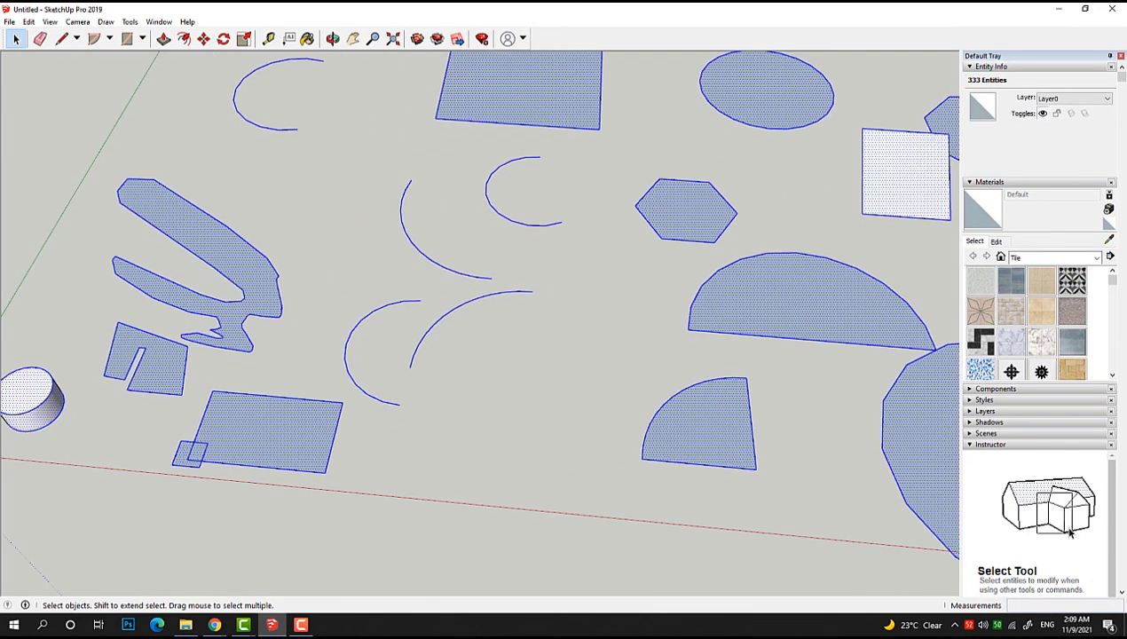
scroll(416, 259, down, 2)
scroll(352, 349, down, 1)
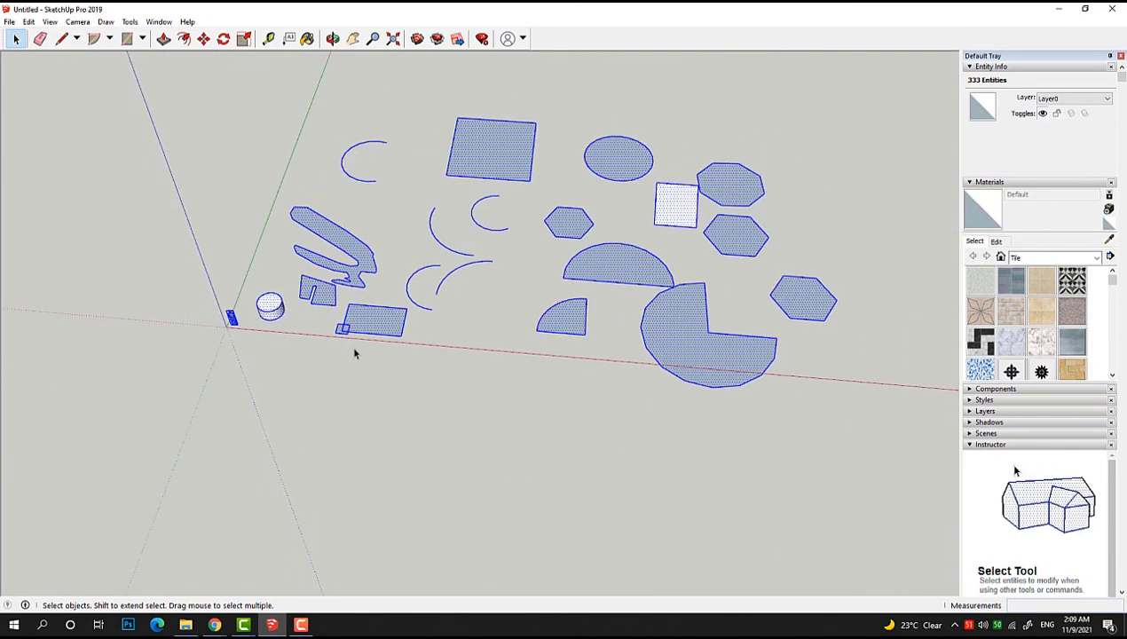